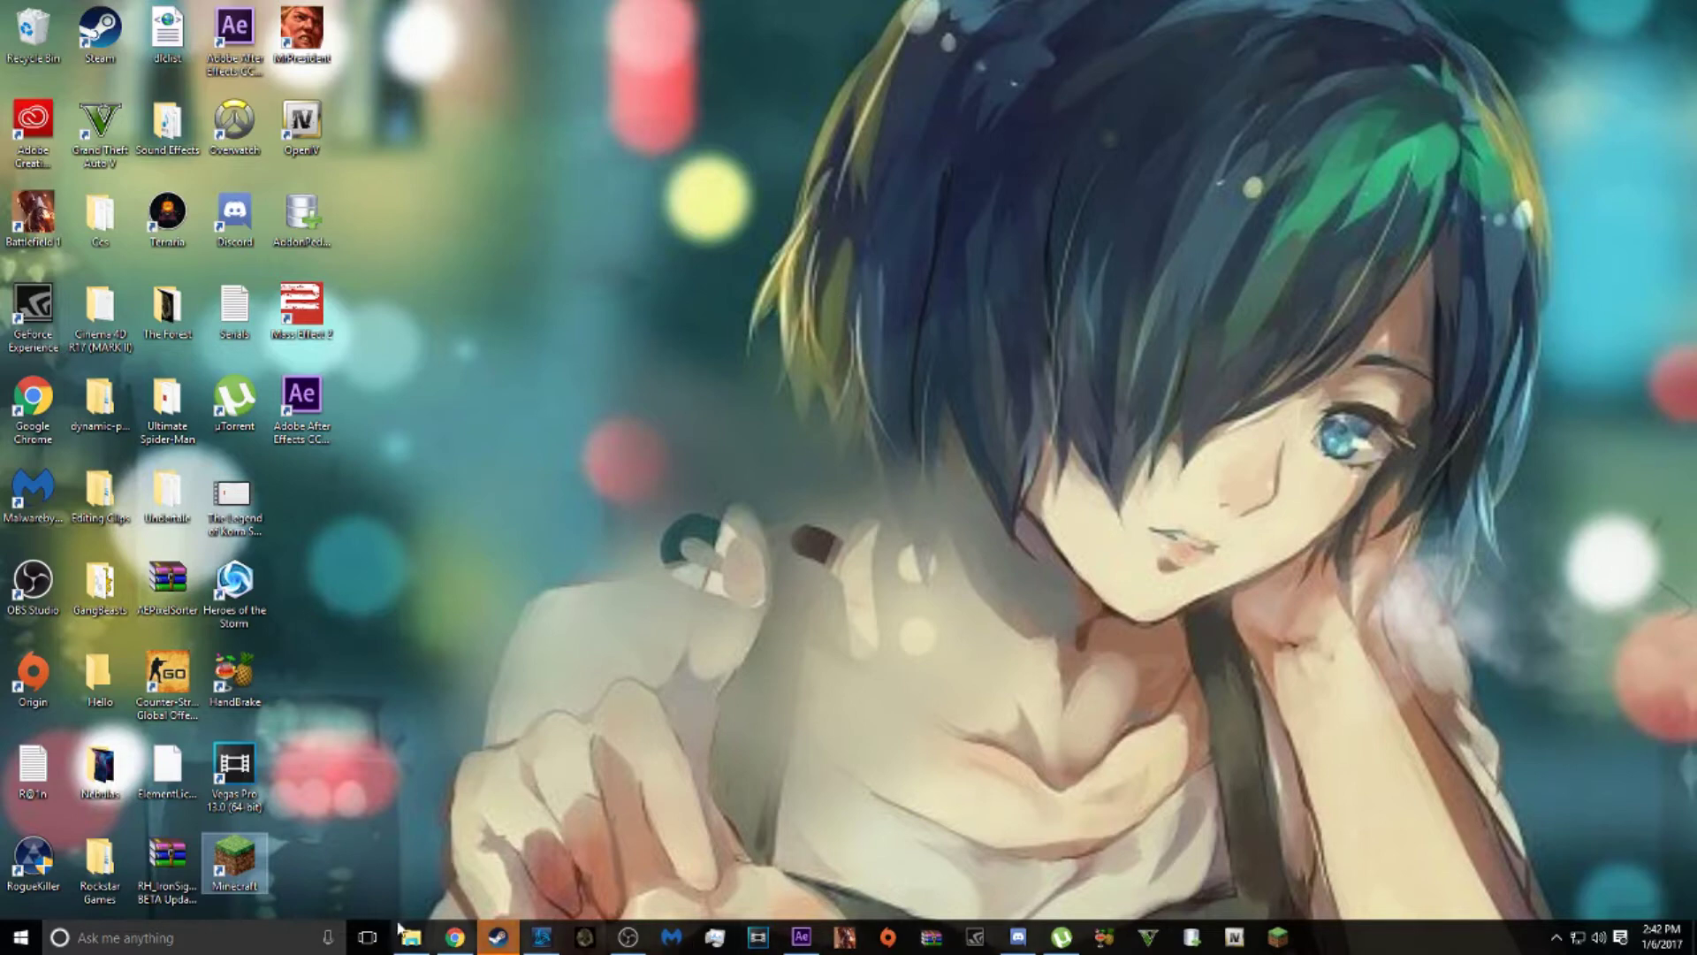
Switch to Chrome and play the "[Naruto MEP Part] - Ain't Playin'" video, pausing on the example effect around 0:05.
click(457, 934)
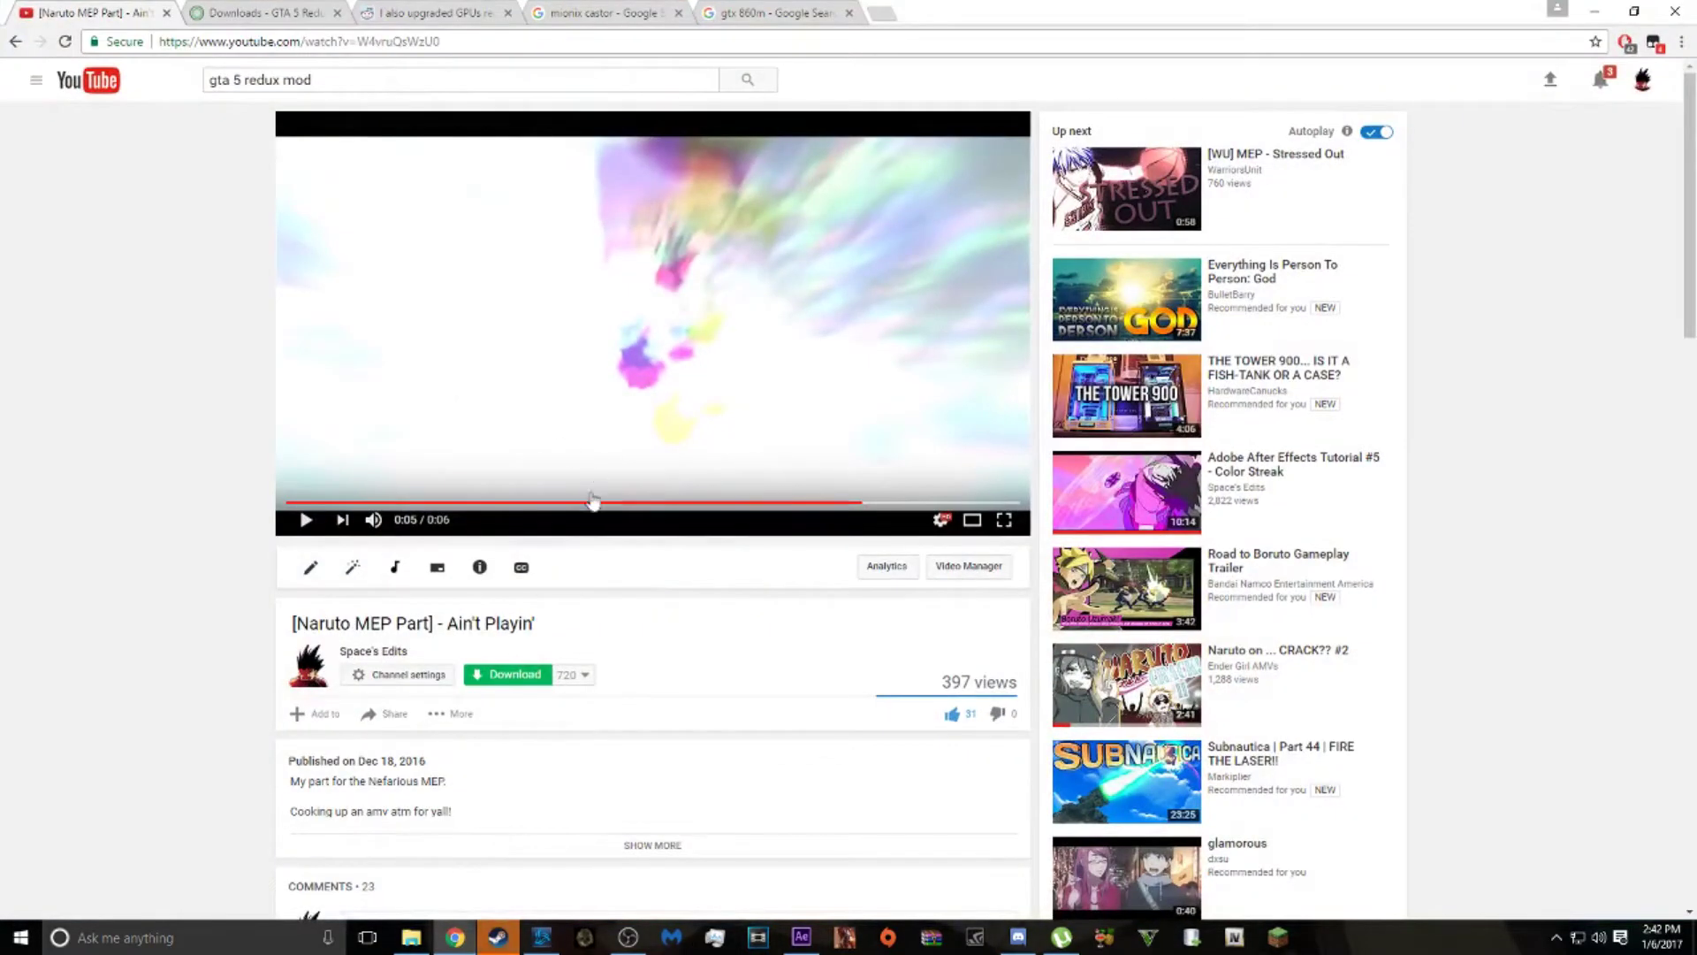
click(590, 500)
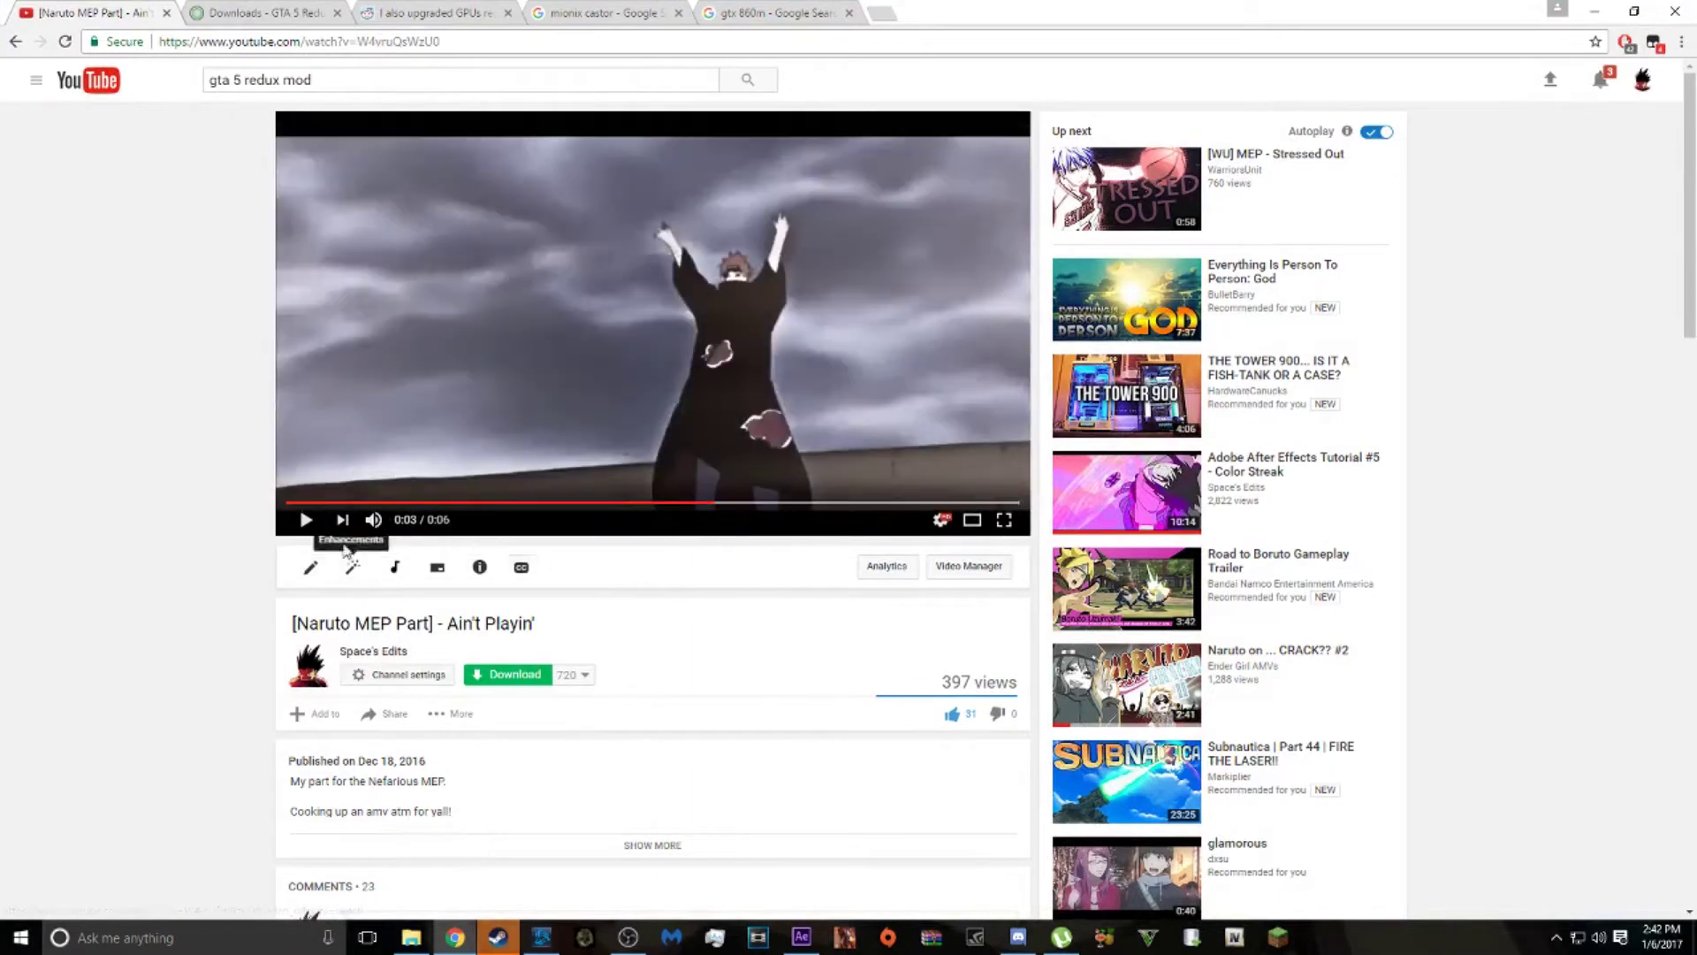
click(304, 529)
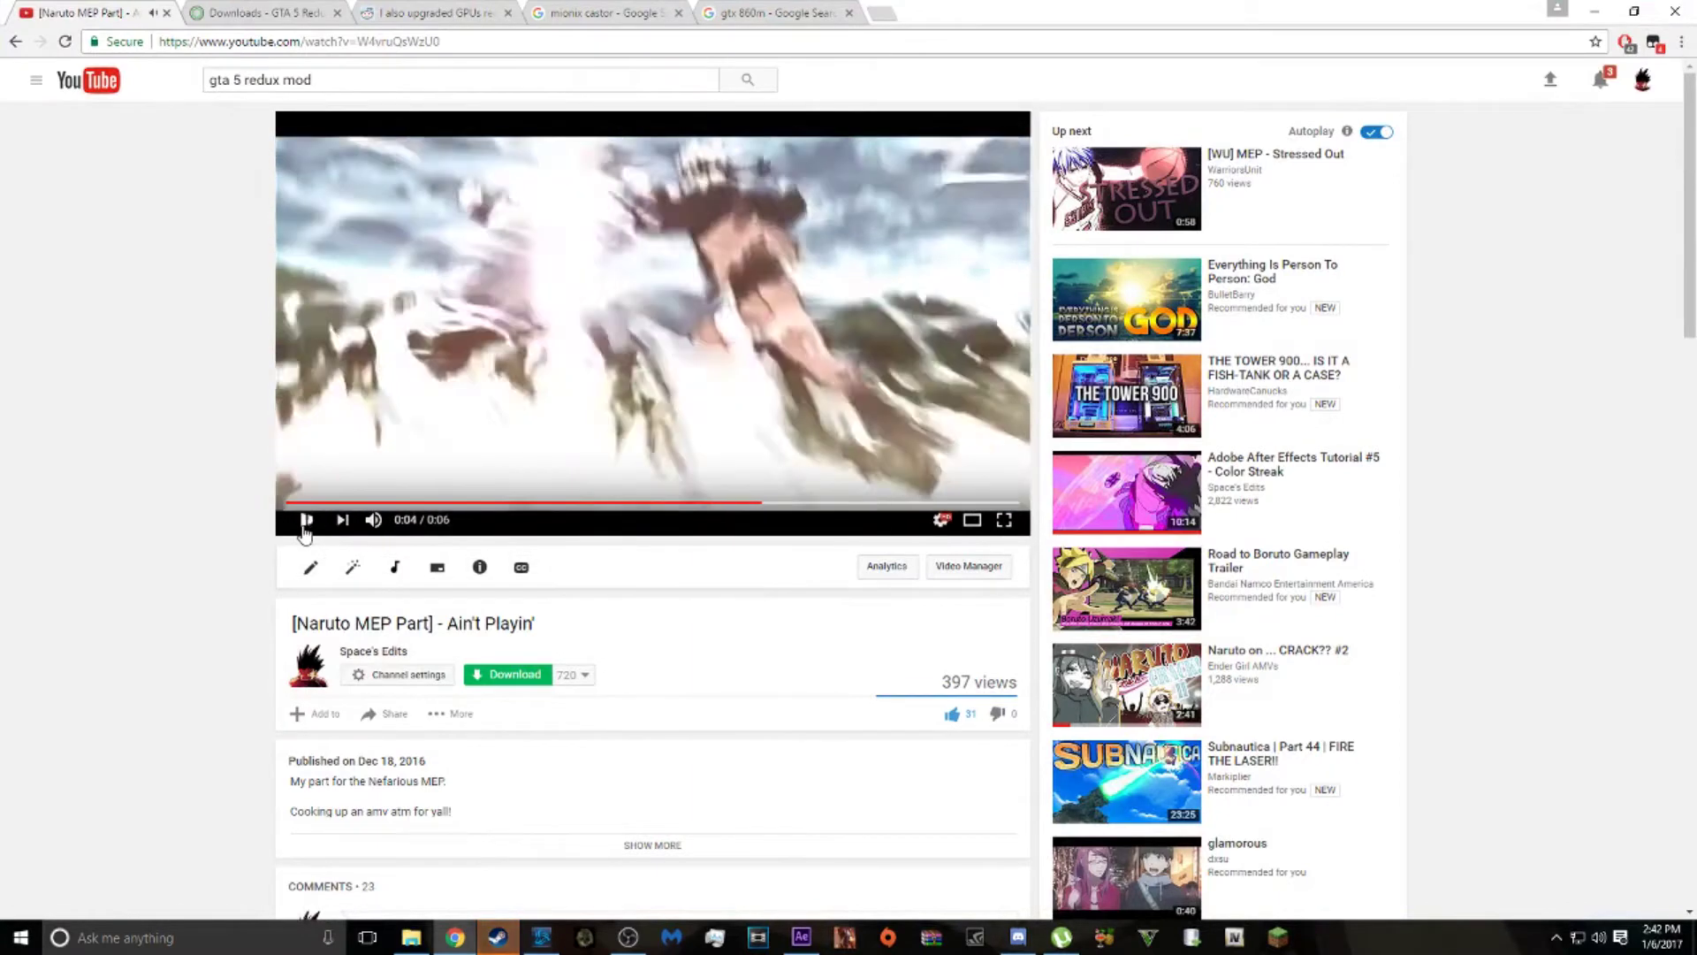
click(304, 529)
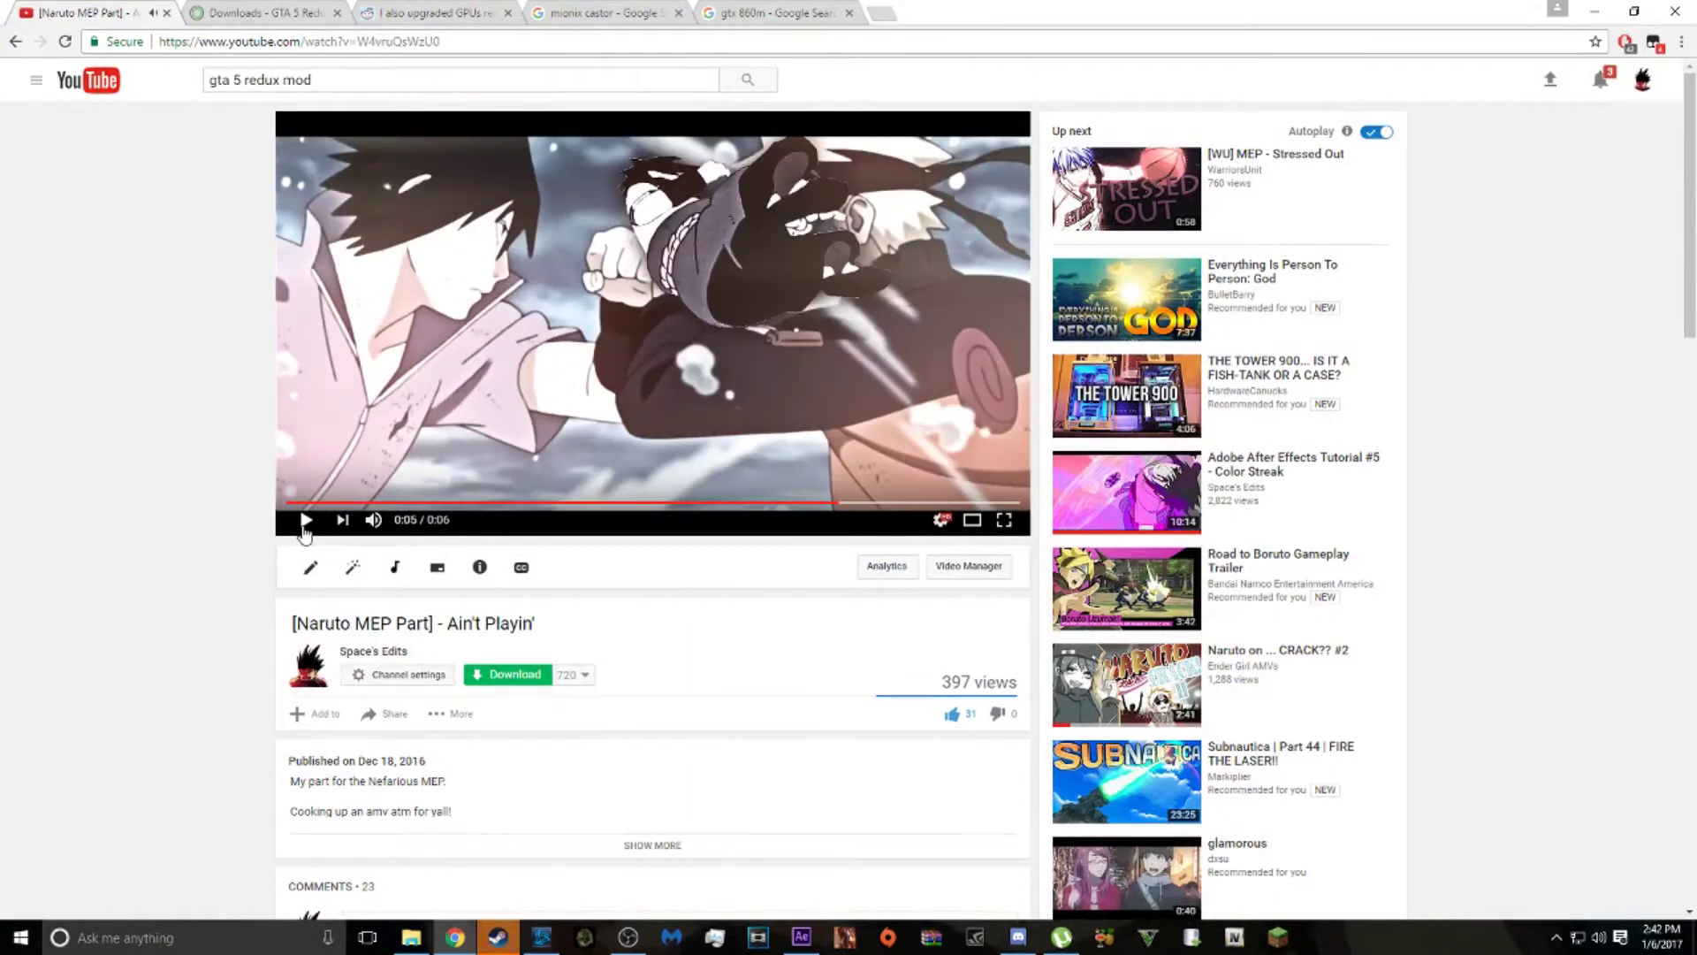
click(305, 529)
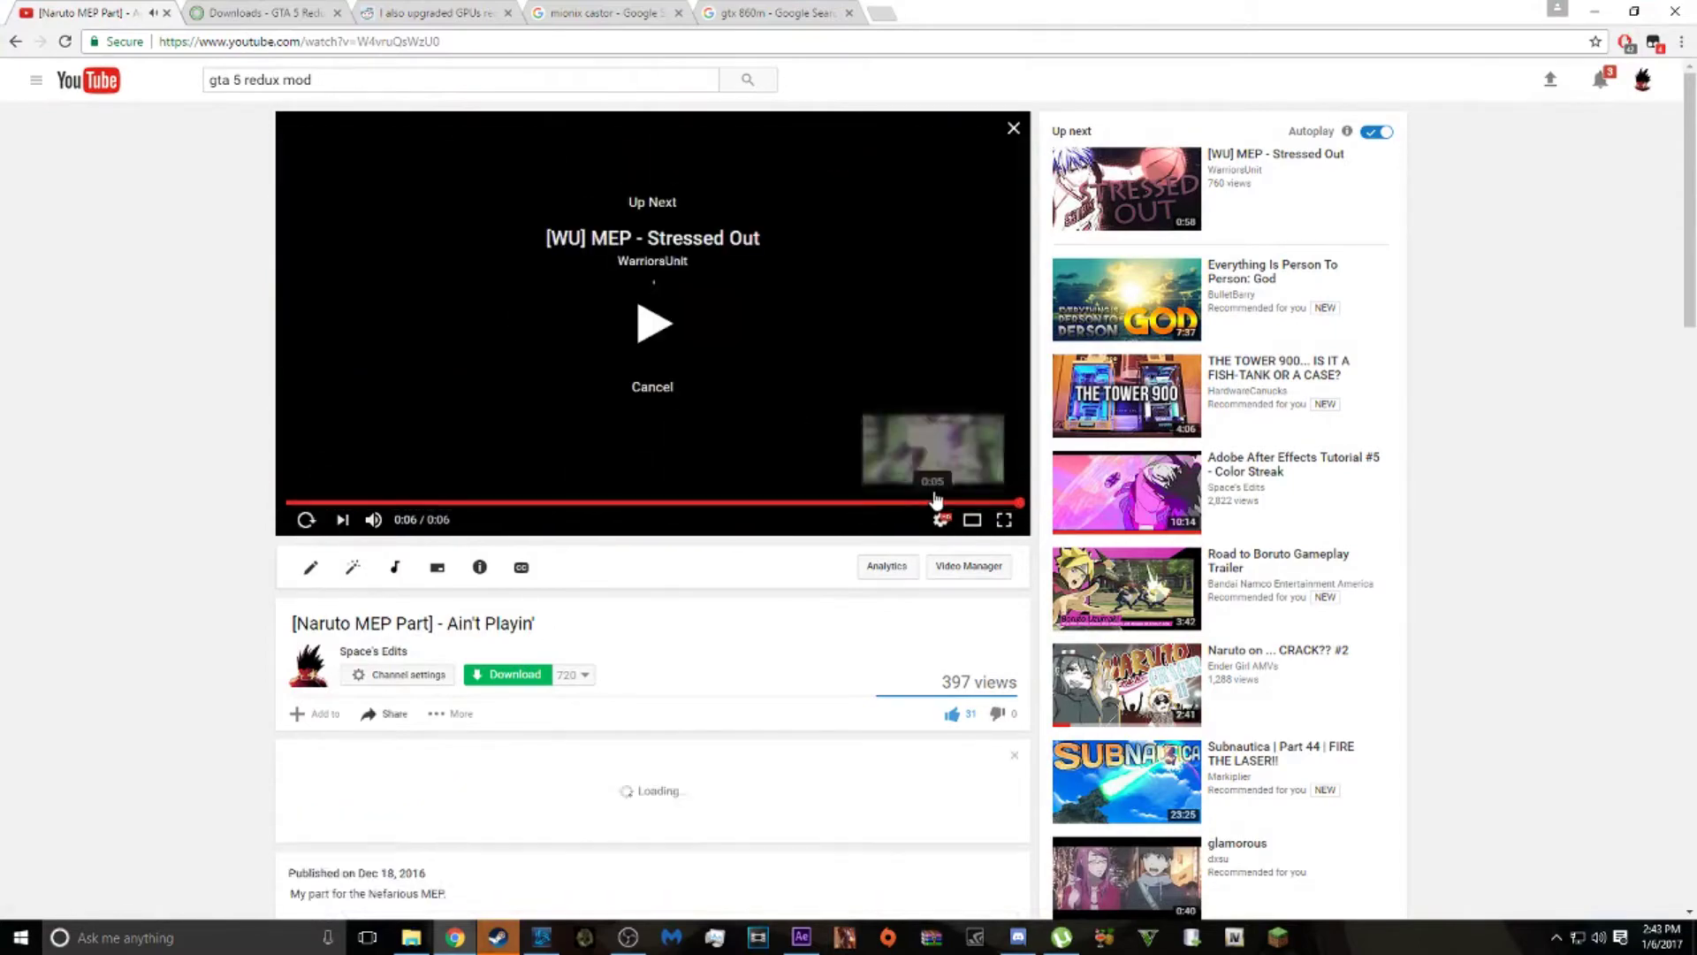
click(831, 502)
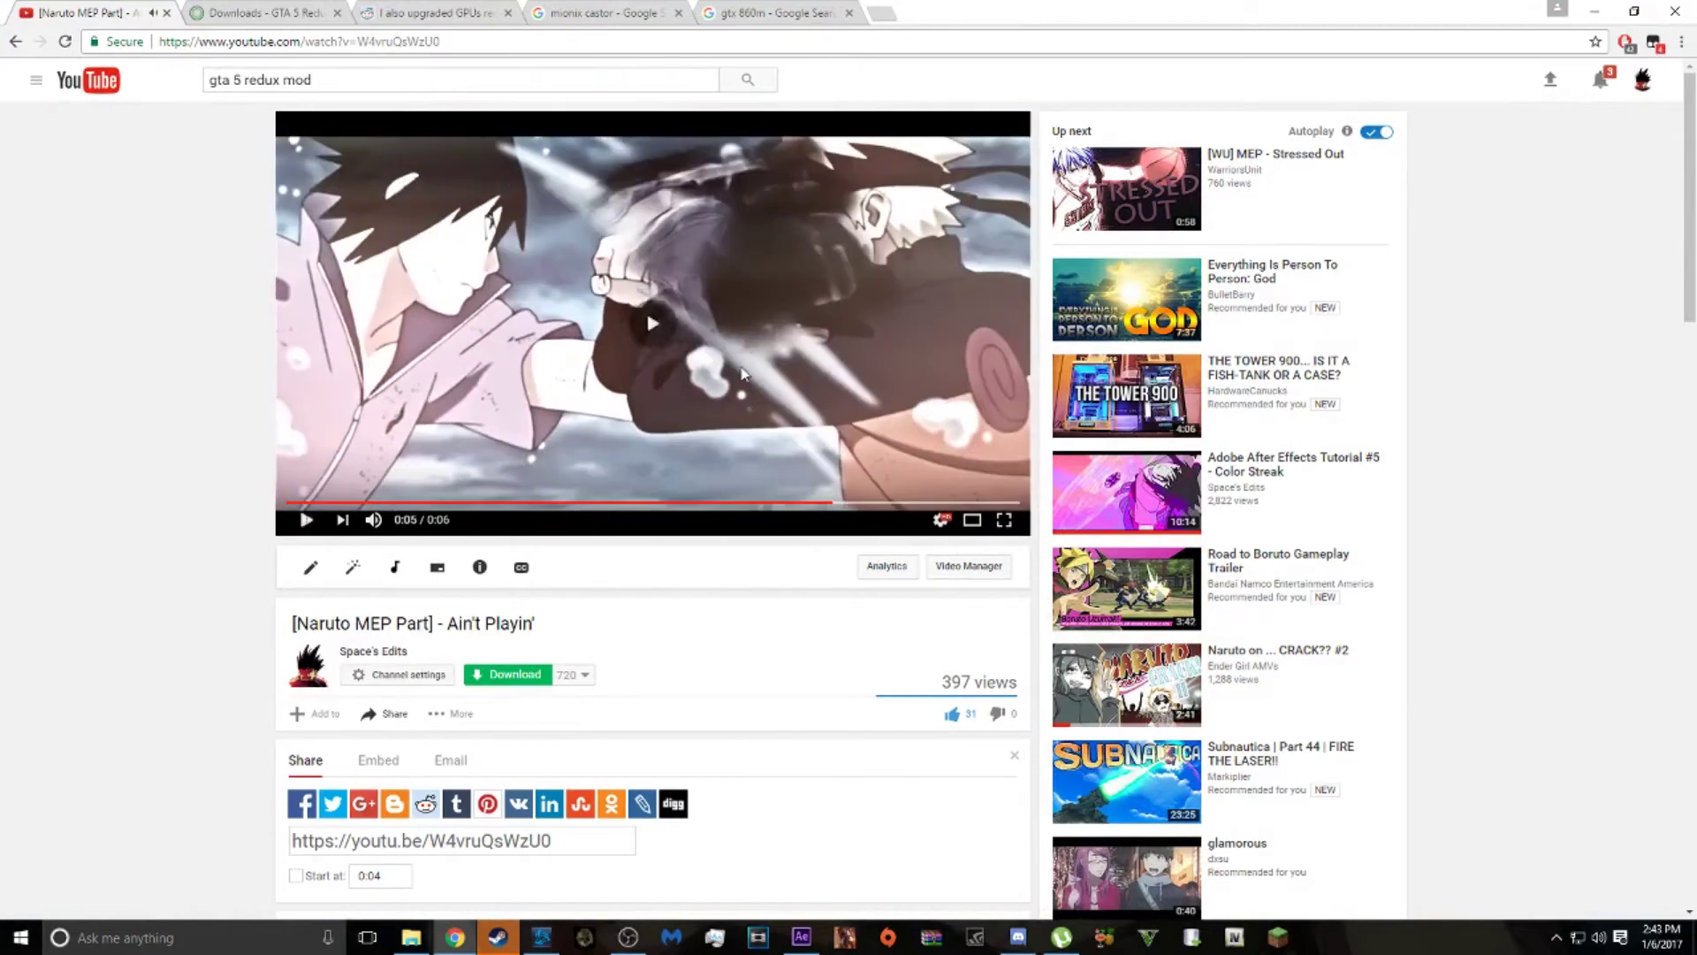
click(741, 379)
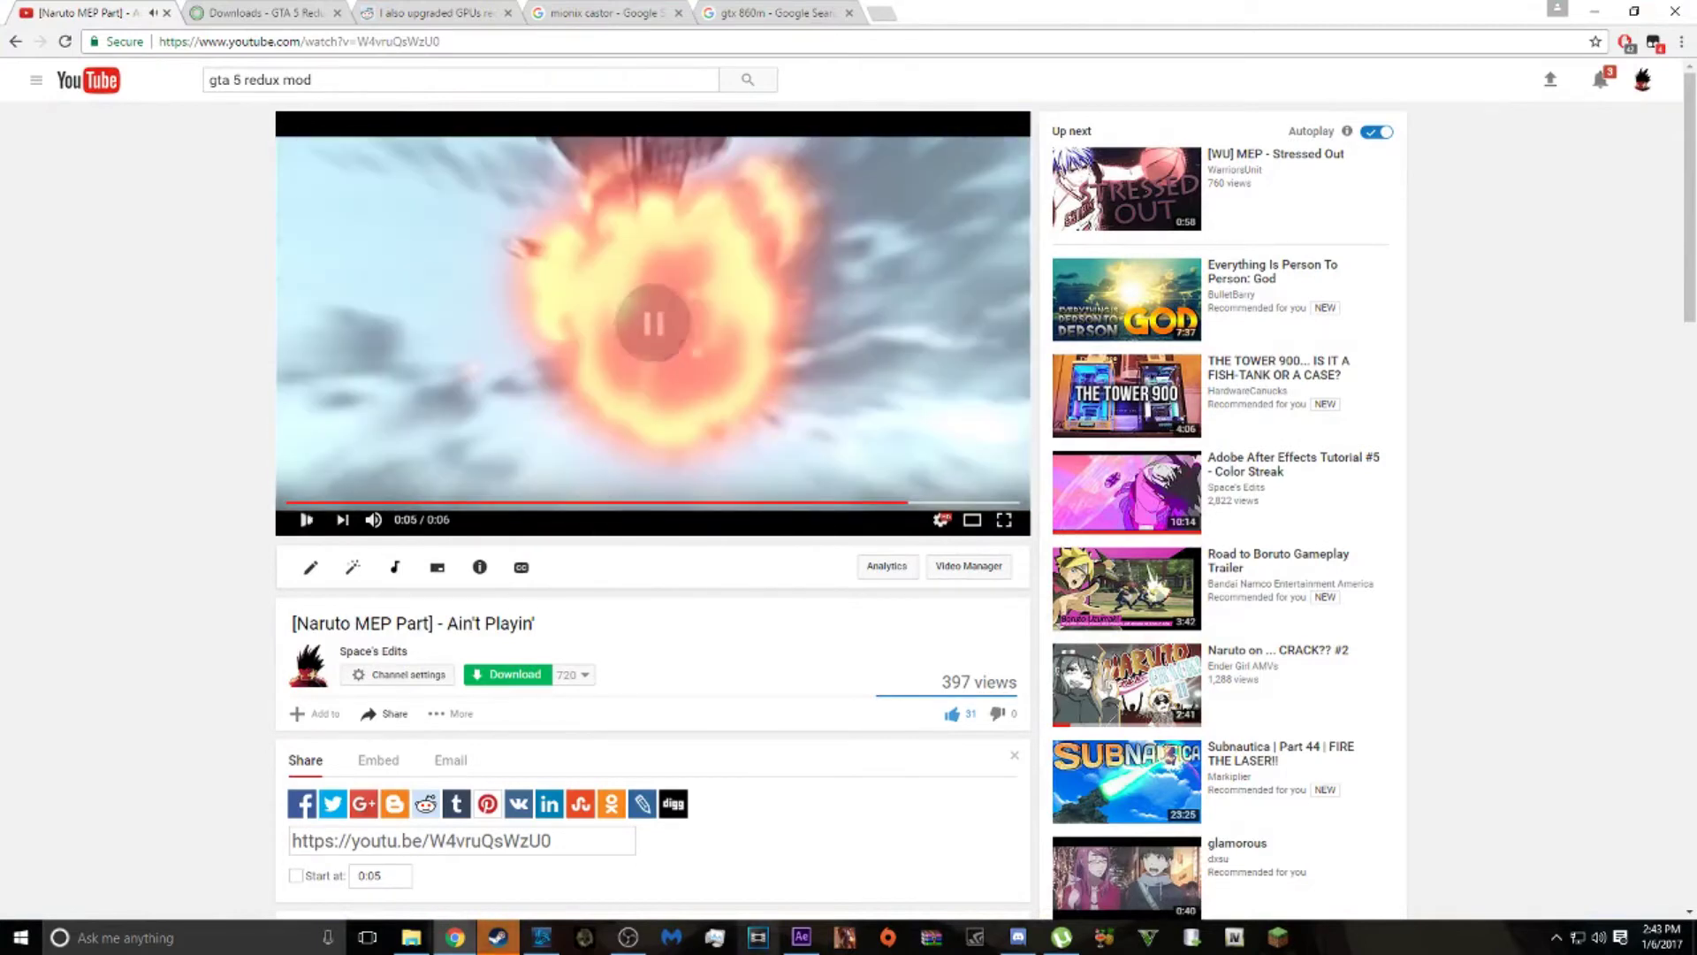
Import the Leopard-Raws Naruto Shippuuden 476-477 video from Downloads into After Effects and create a composition from it.
click(801, 939)
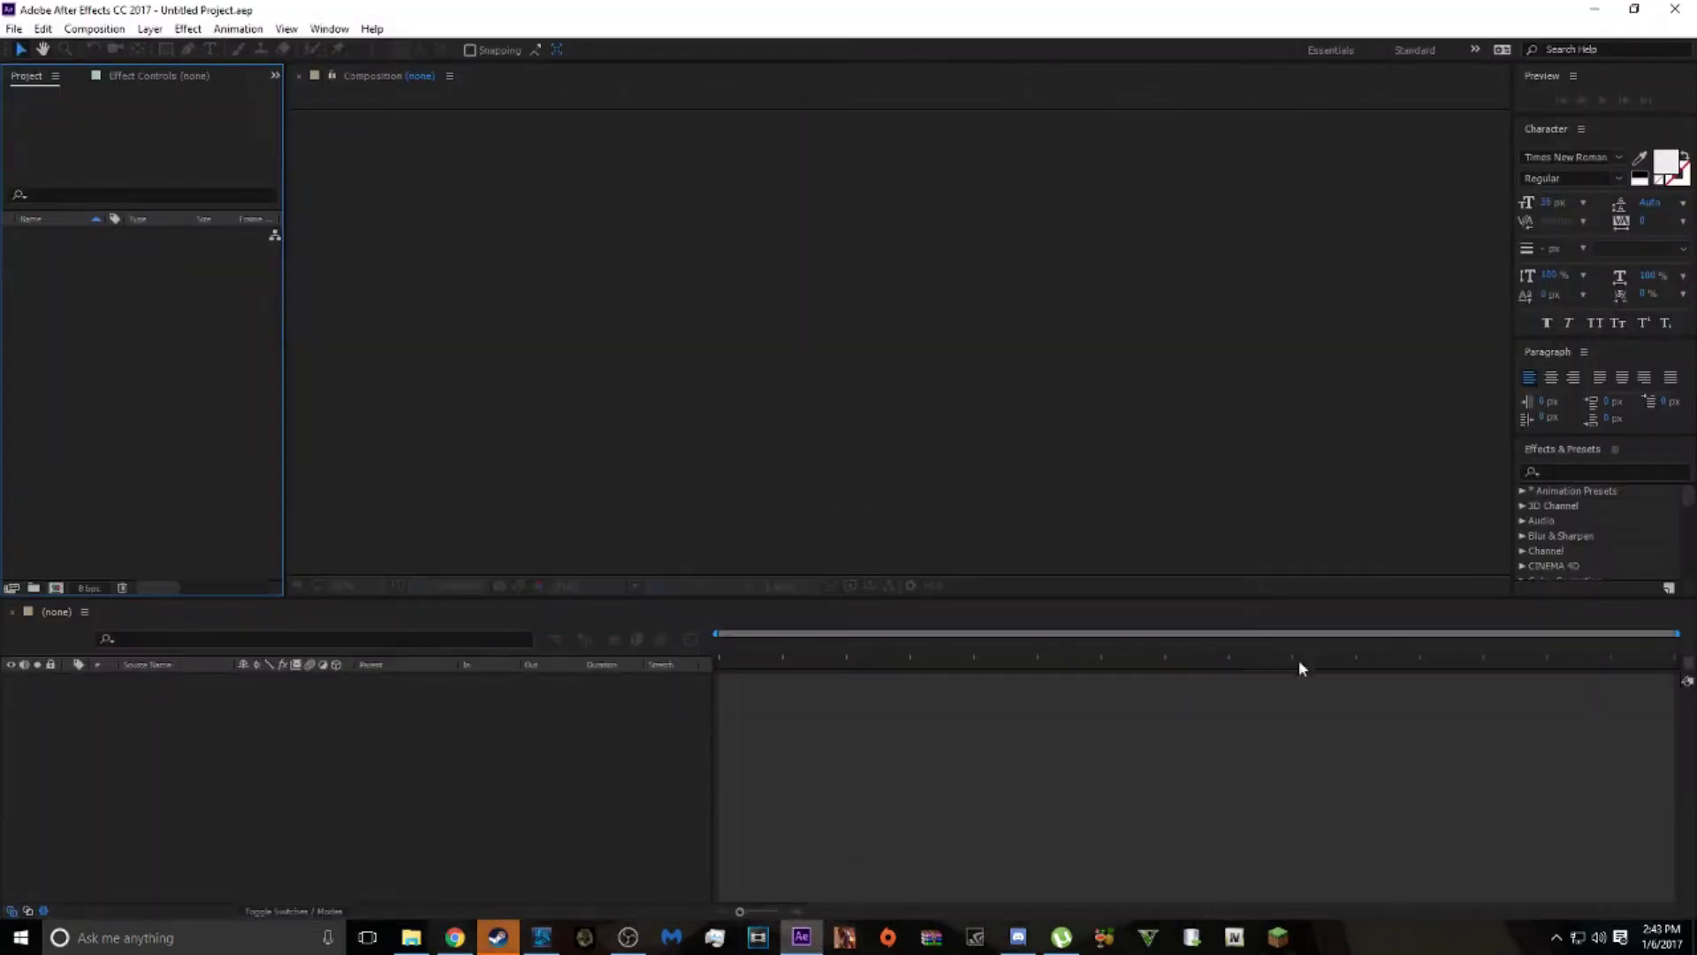
right_click(113, 389)
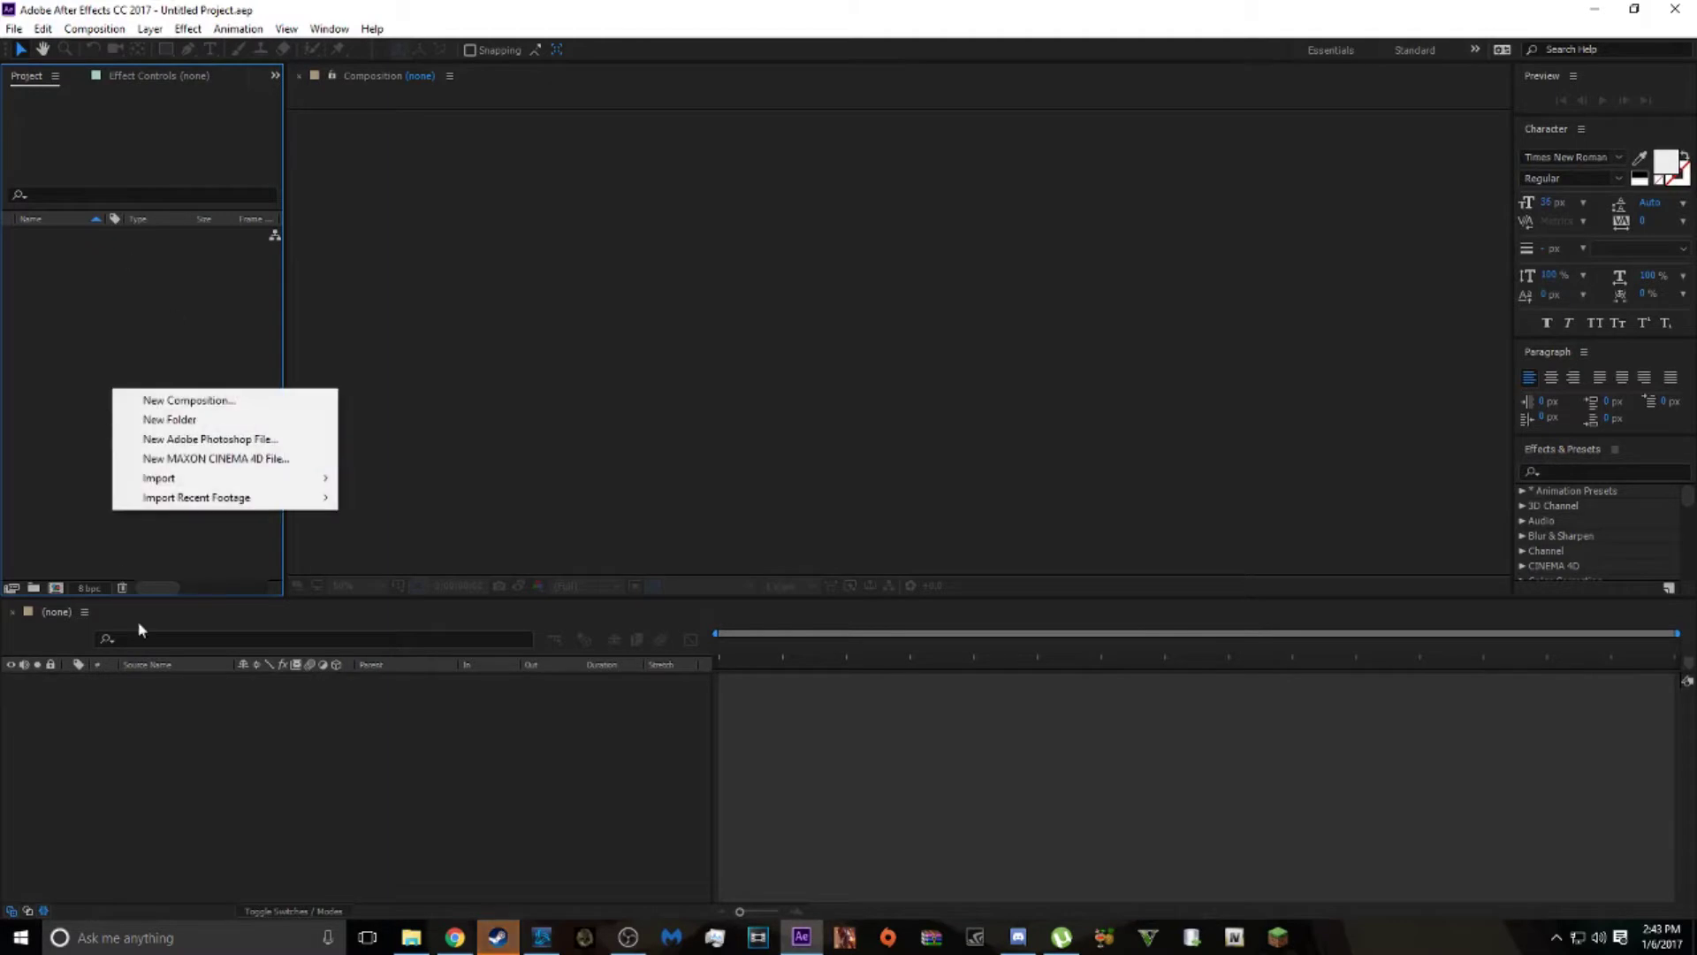
mouse_move(221, 477)
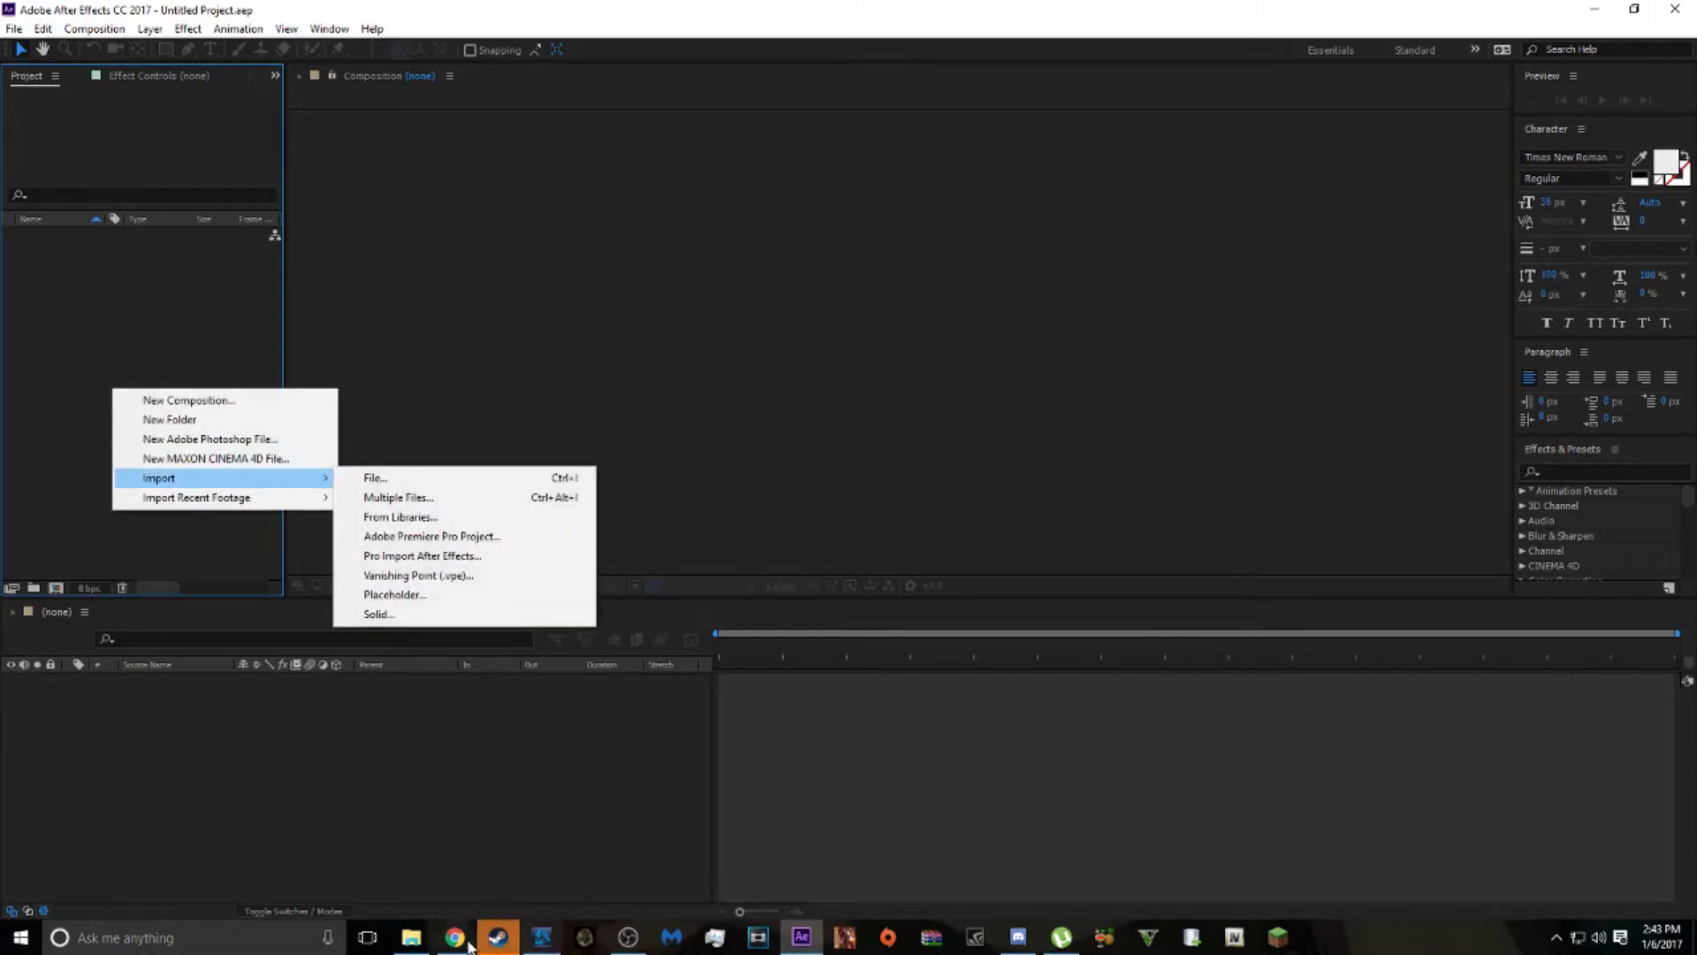
click(411, 937)
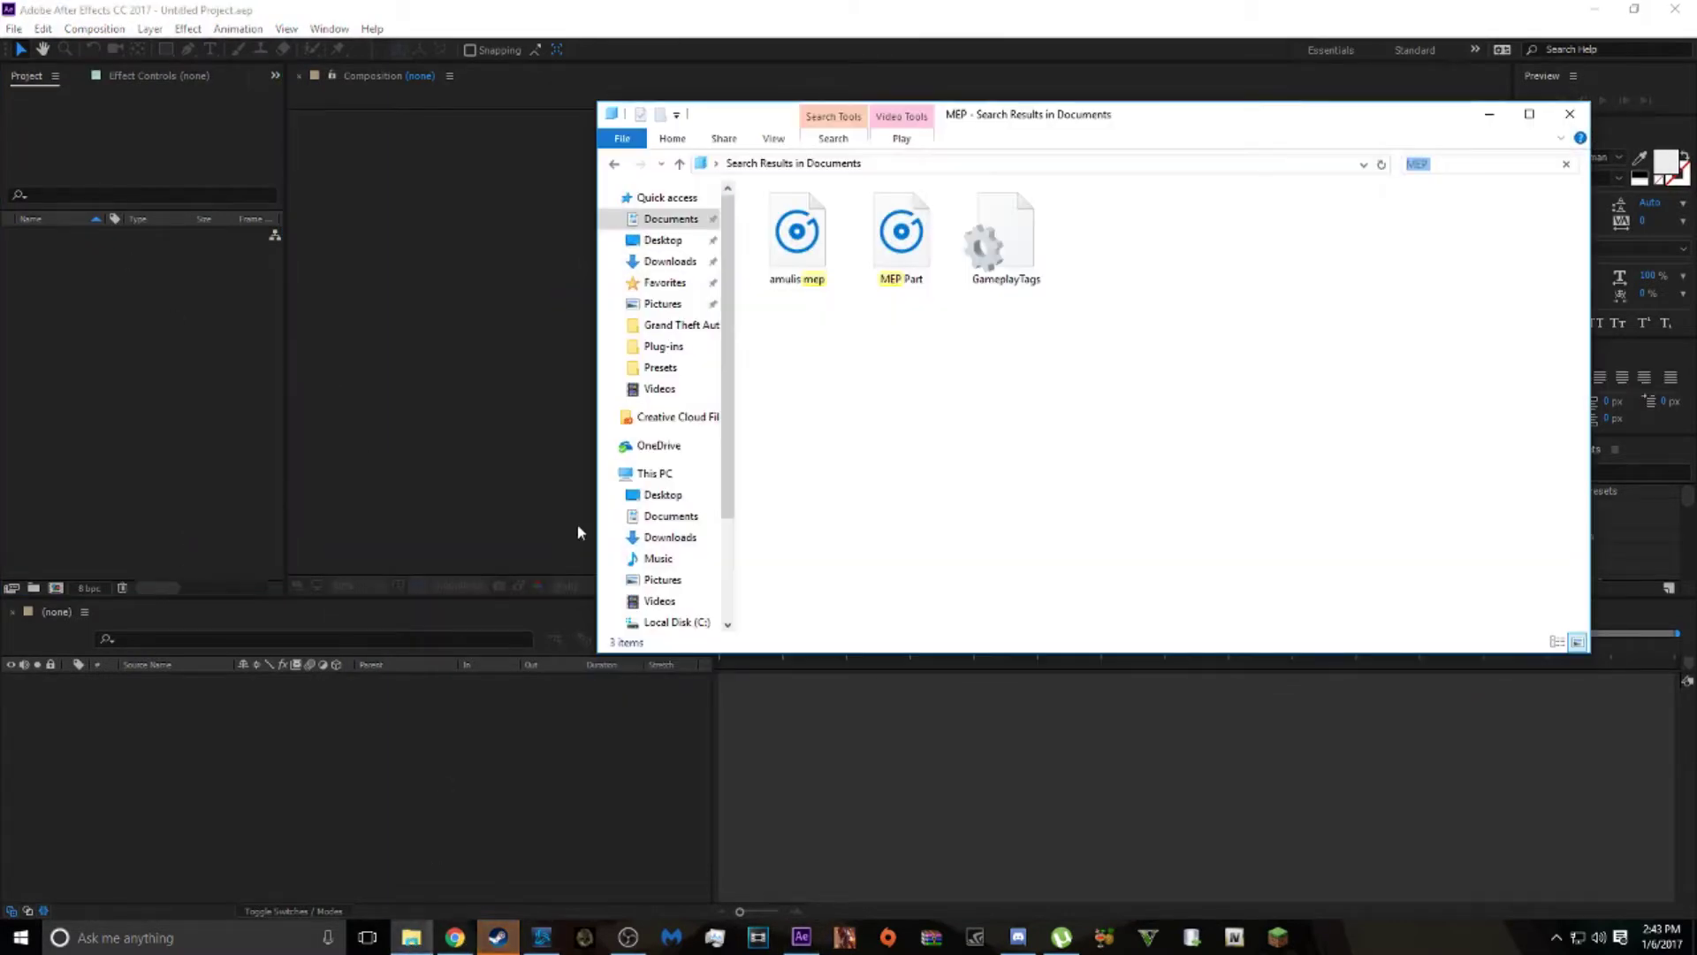
click(670, 261)
click(1401, 448)
drag(1400, 443, 120, 358)
click(567, 383)
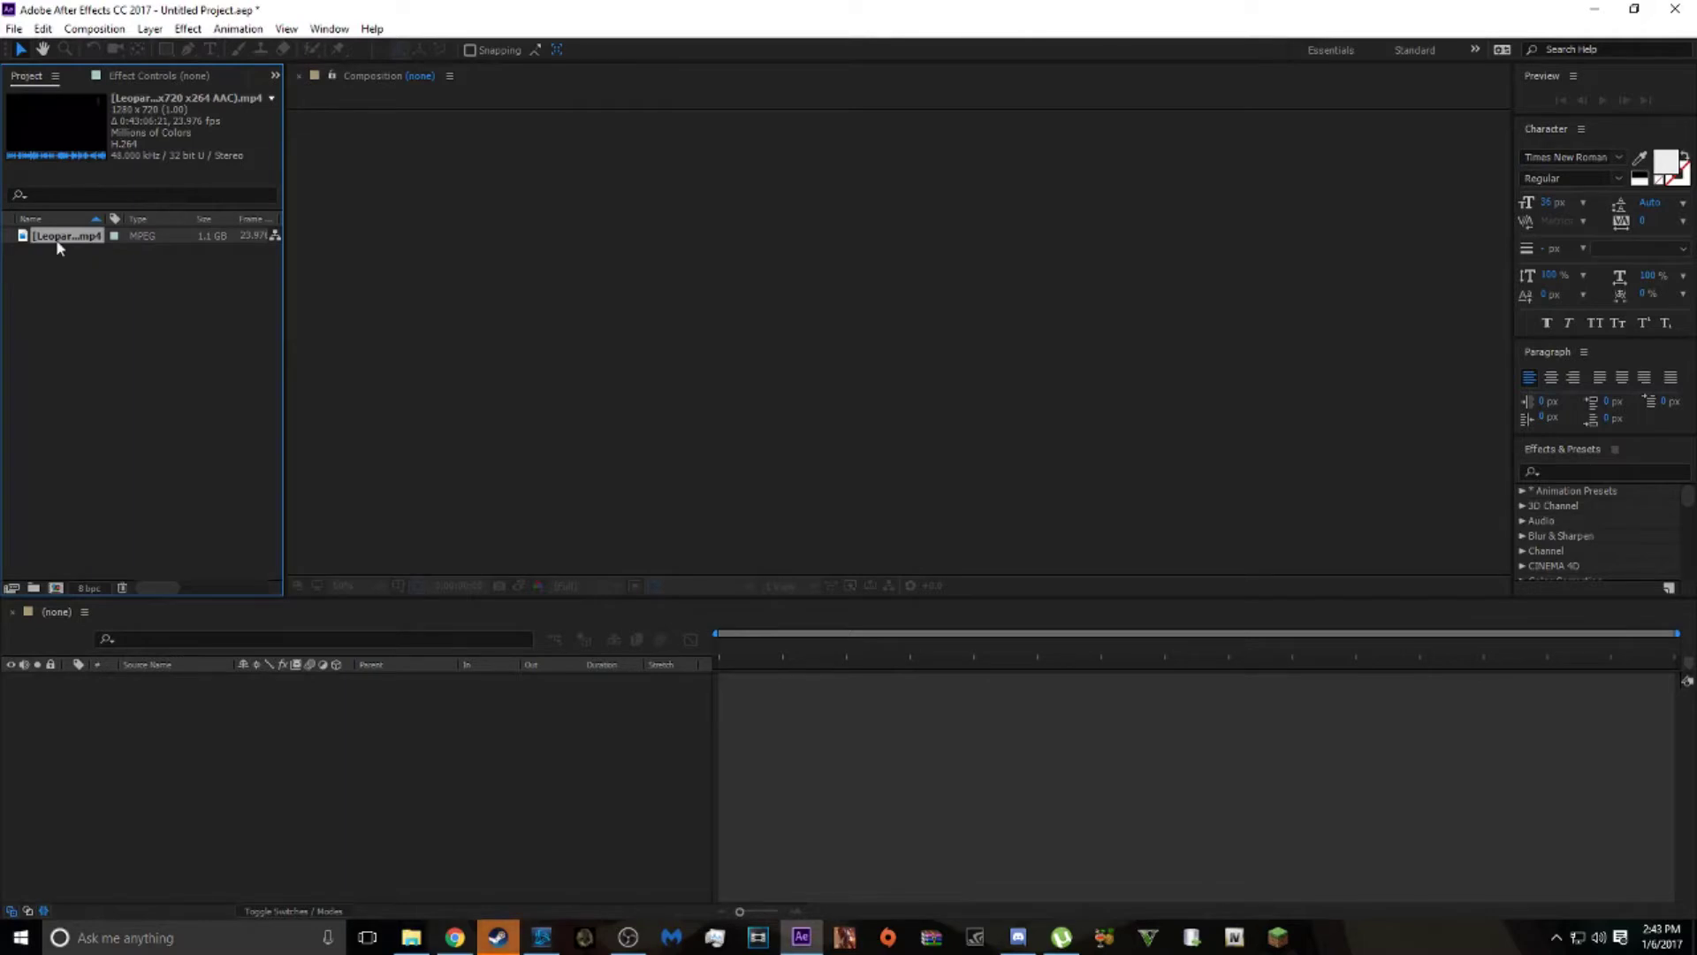
drag(56, 236, 58, 599)
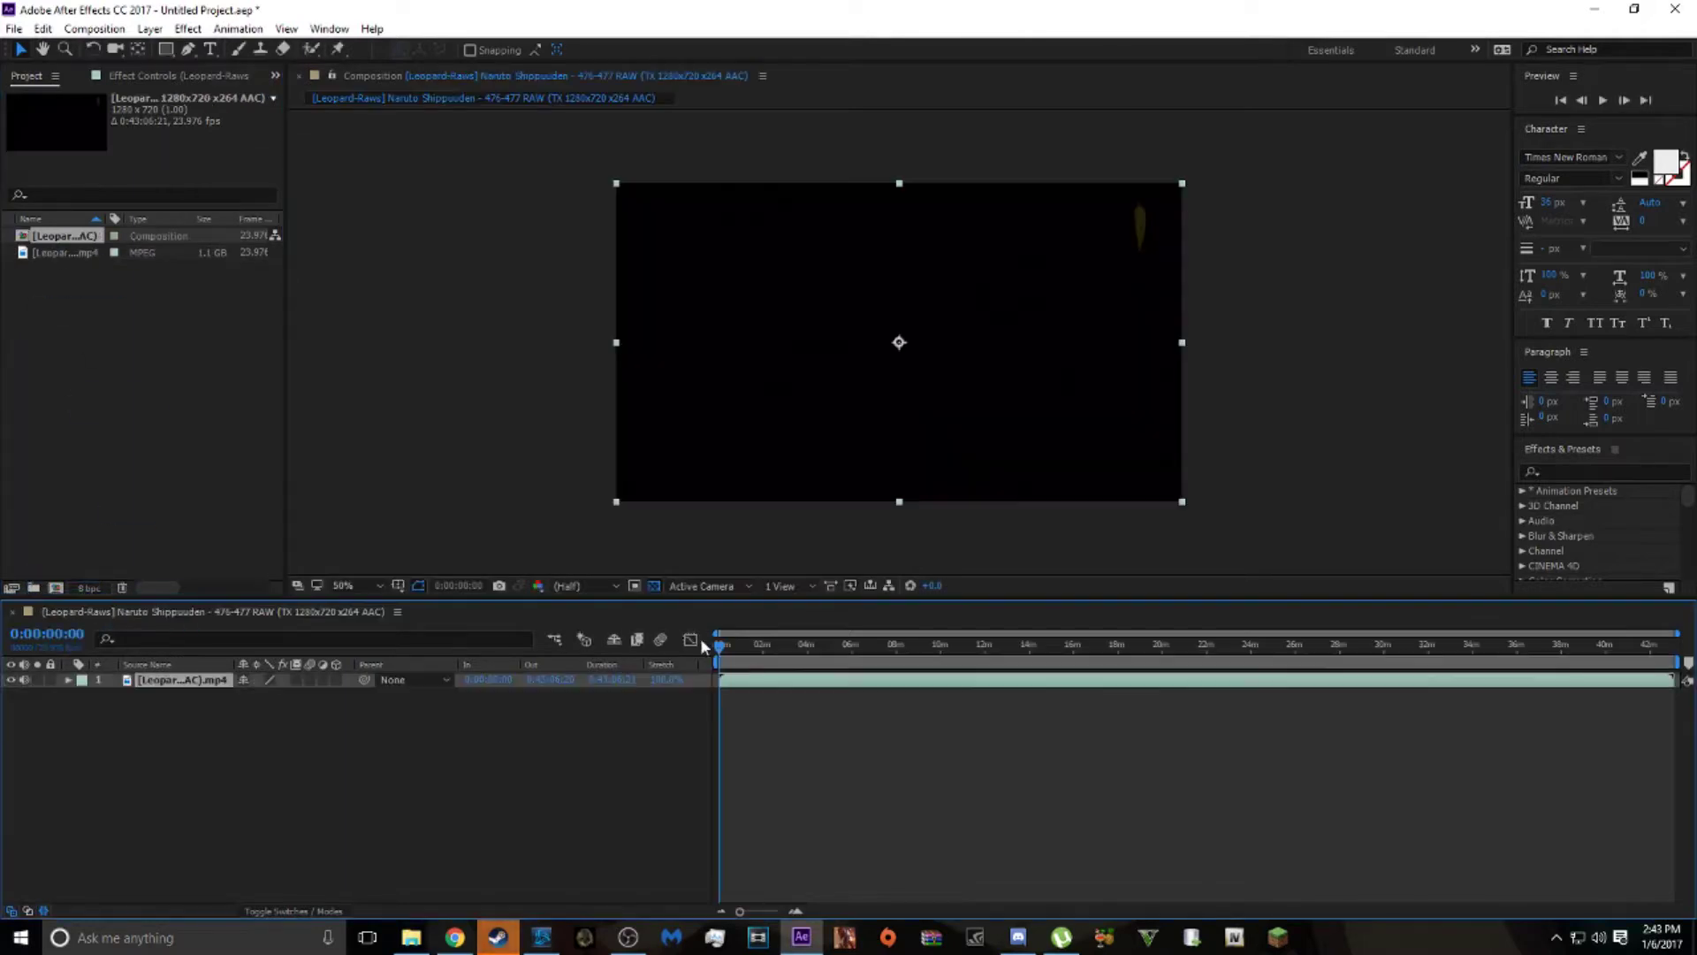
Split the video layer at 0:10:11:23, the first frame of the leaping character shot, and delete the part before it.
drag(720, 645, 945, 659)
click(1583, 101)
click(1584, 101)
click(1583, 101)
click(1584, 101)
click(1583, 101)
click(1583, 101)
click(1584, 101)
click(1582, 100)
click(1583, 100)
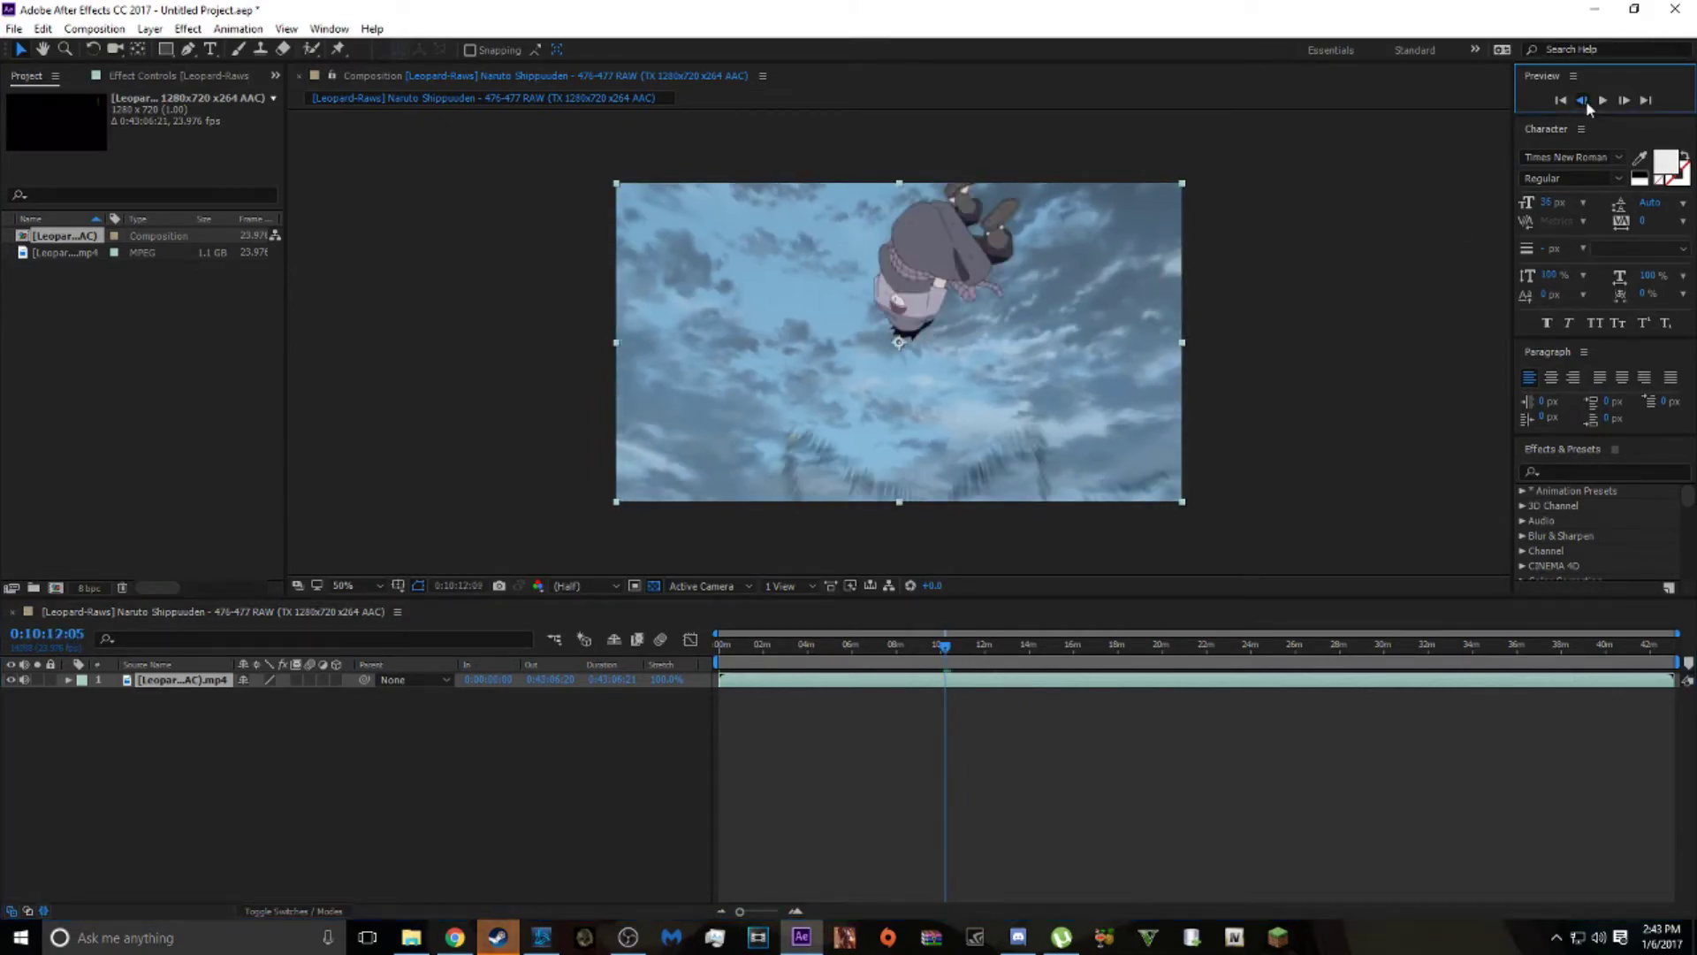
click(1582, 100)
click(1583, 100)
click(1583, 100)
click(1582, 99)
click(1583, 100)
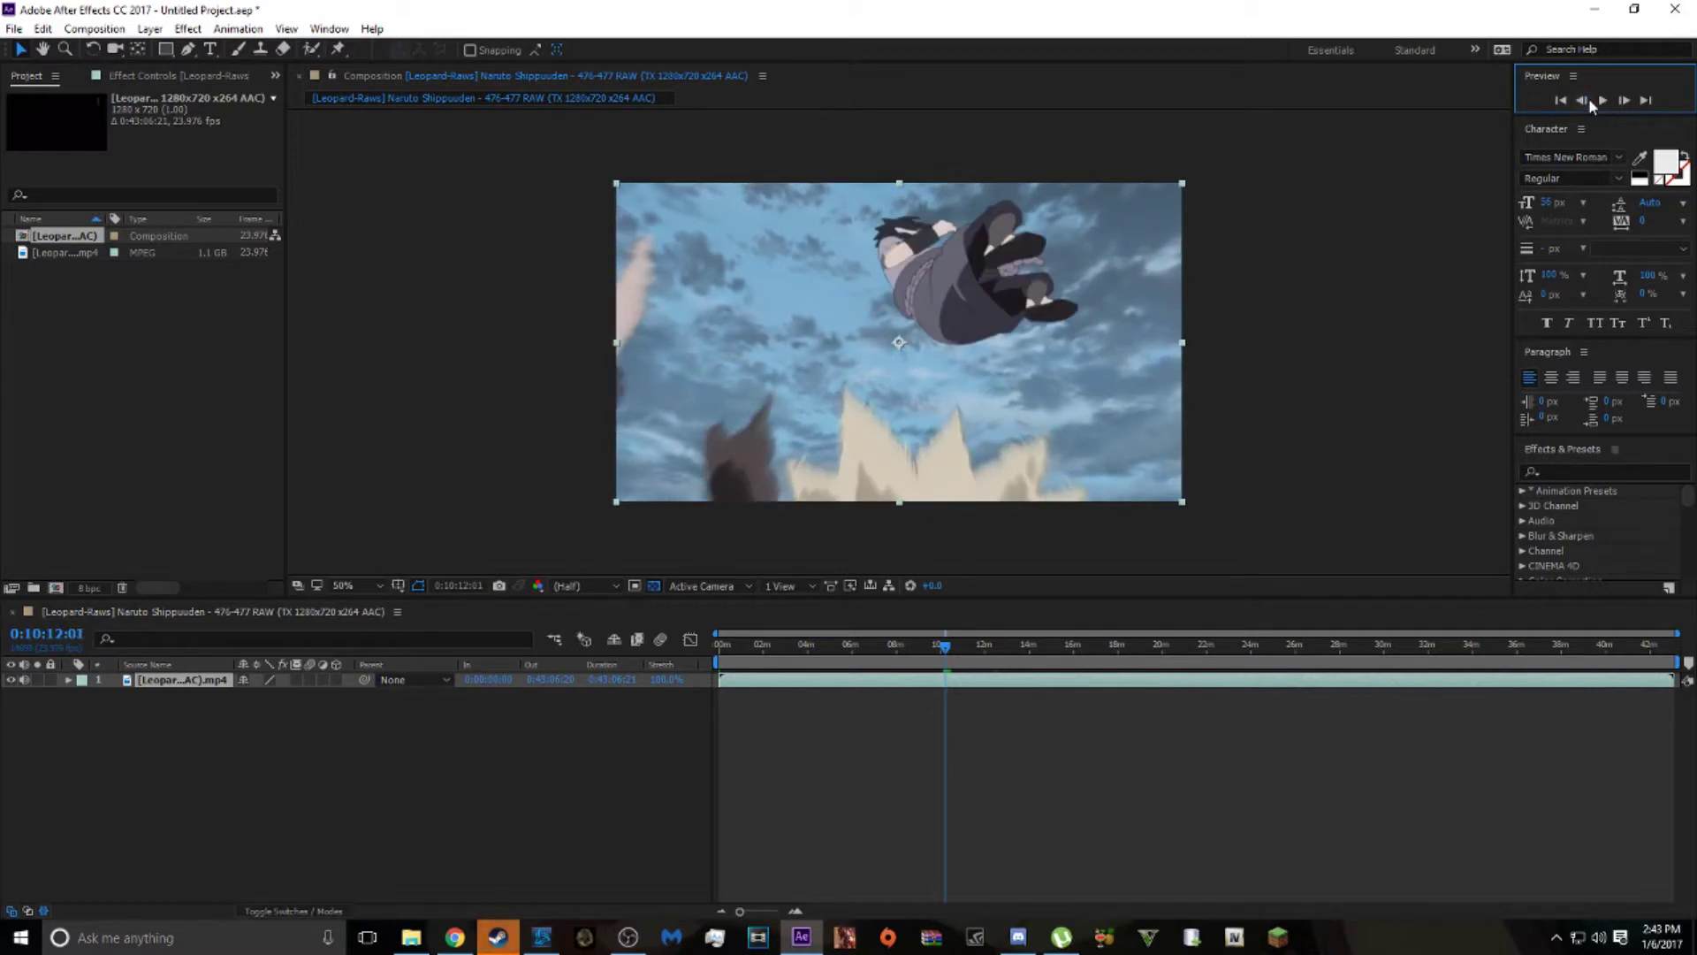
click(1582, 100)
click(1583, 100)
click(1582, 100)
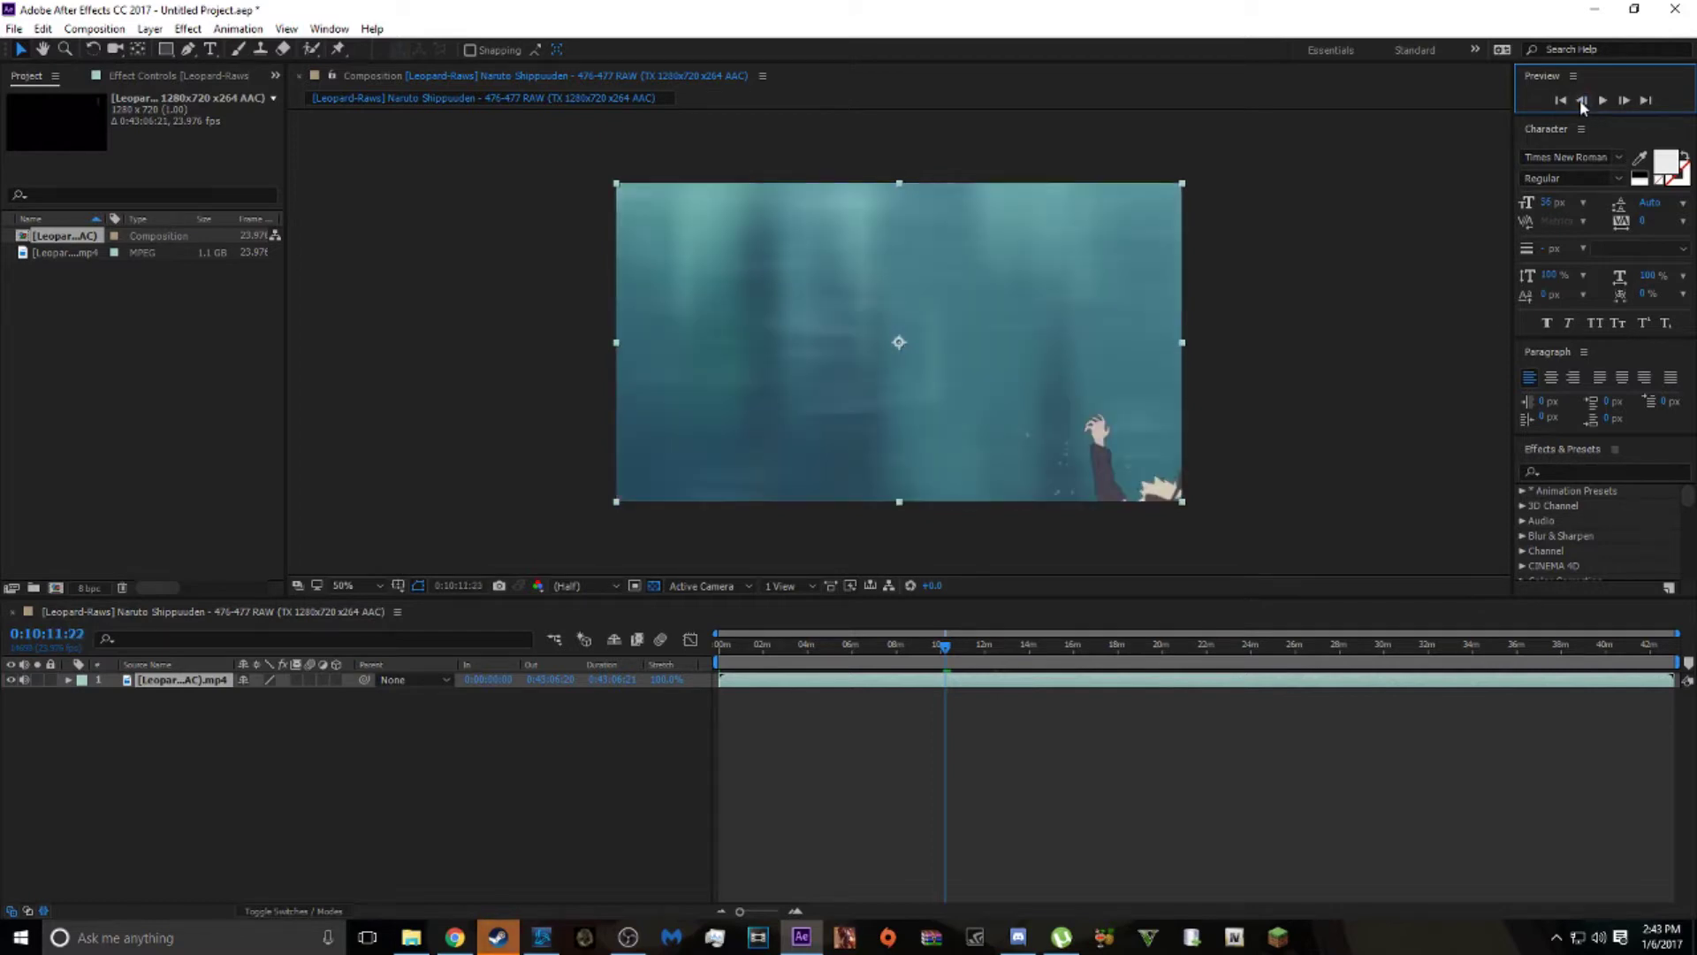
click(1624, 100)
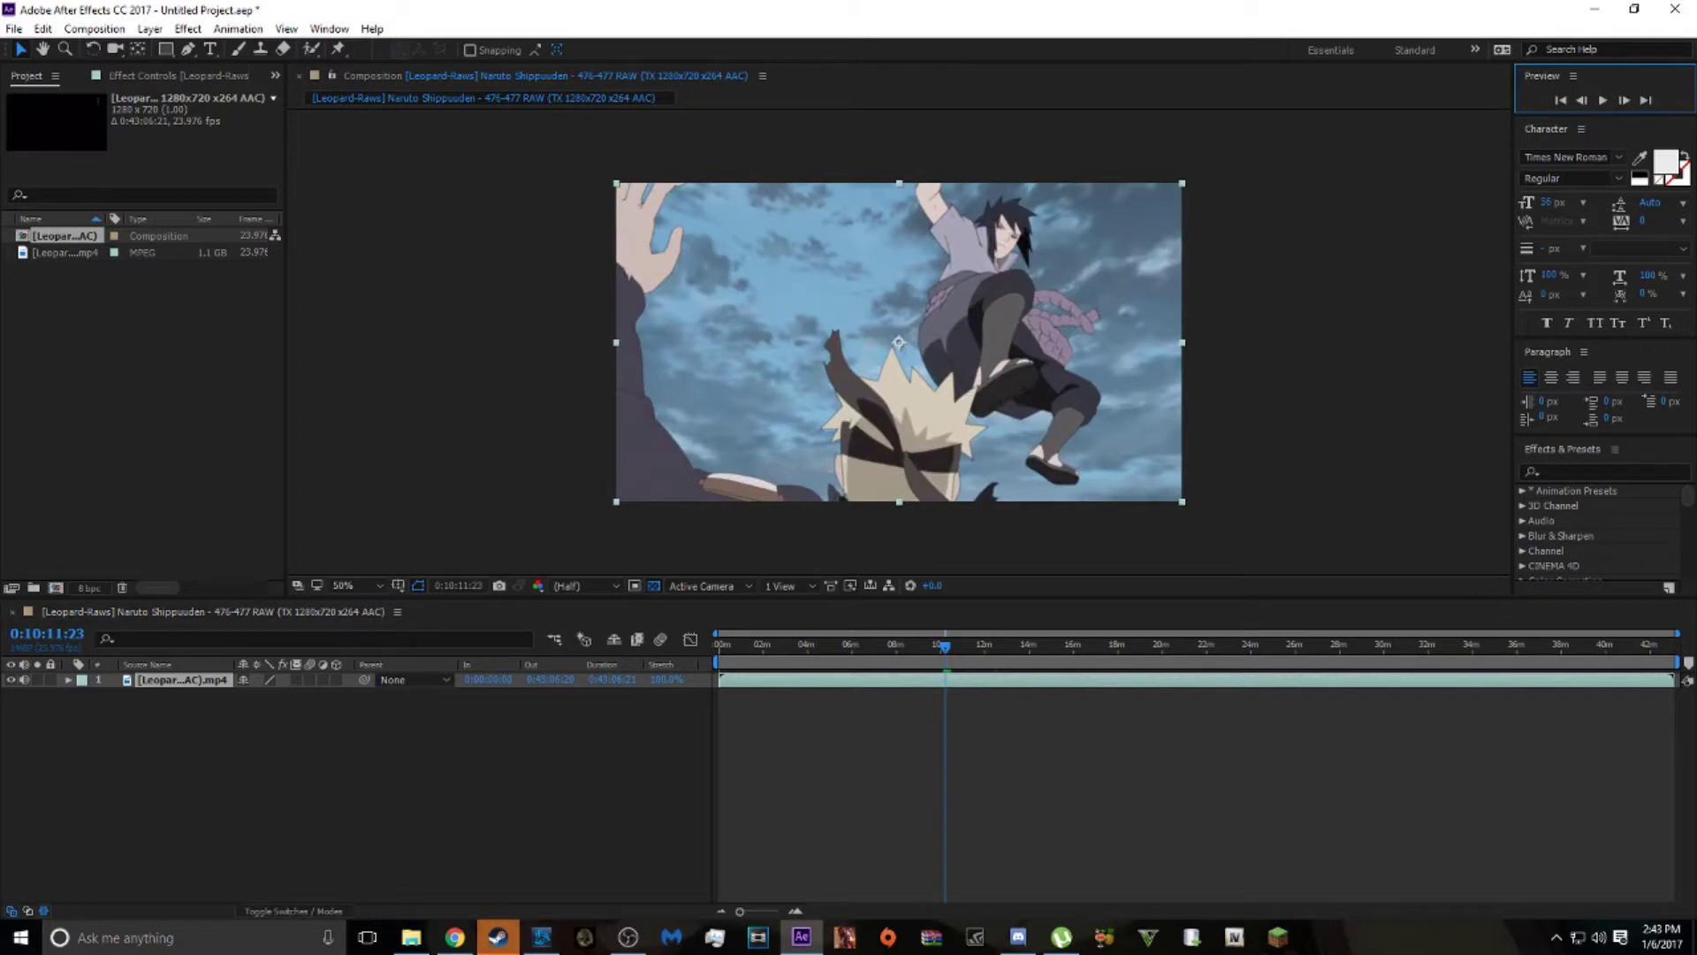
key(ctrl+shift+d)
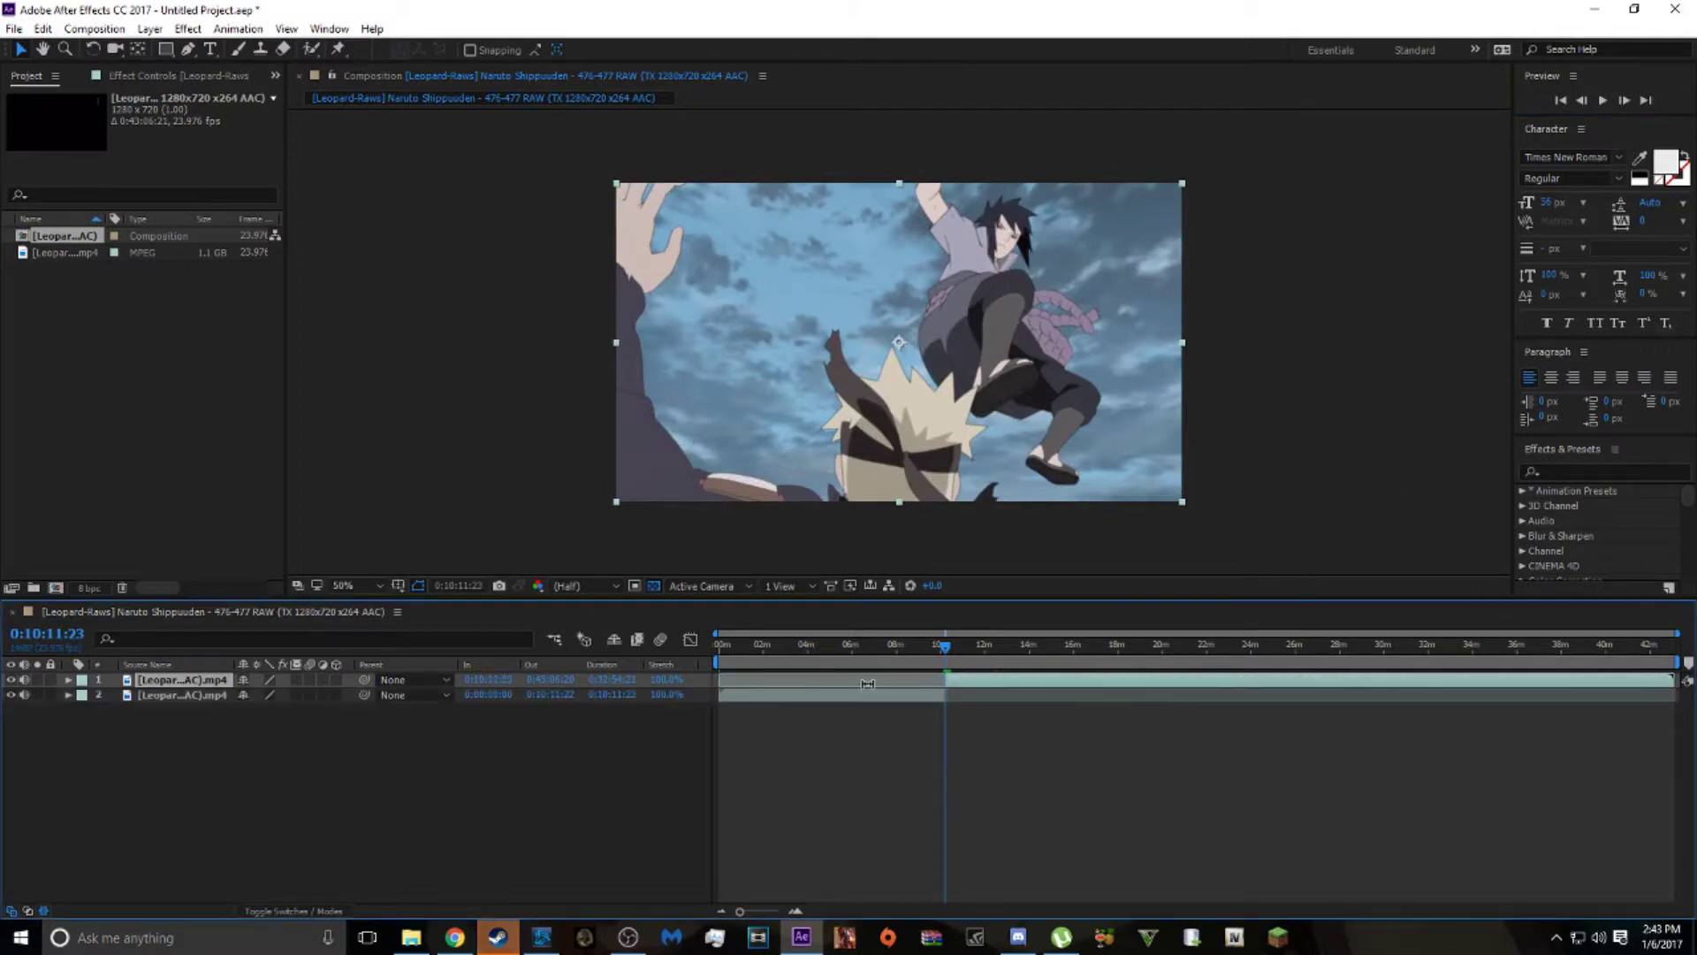
click(866, 697)
key(Delete)
Move the remaining clip so its first frame starts at 0:00:00:00 in the composition.
drag(1091, 684, 865, 690)
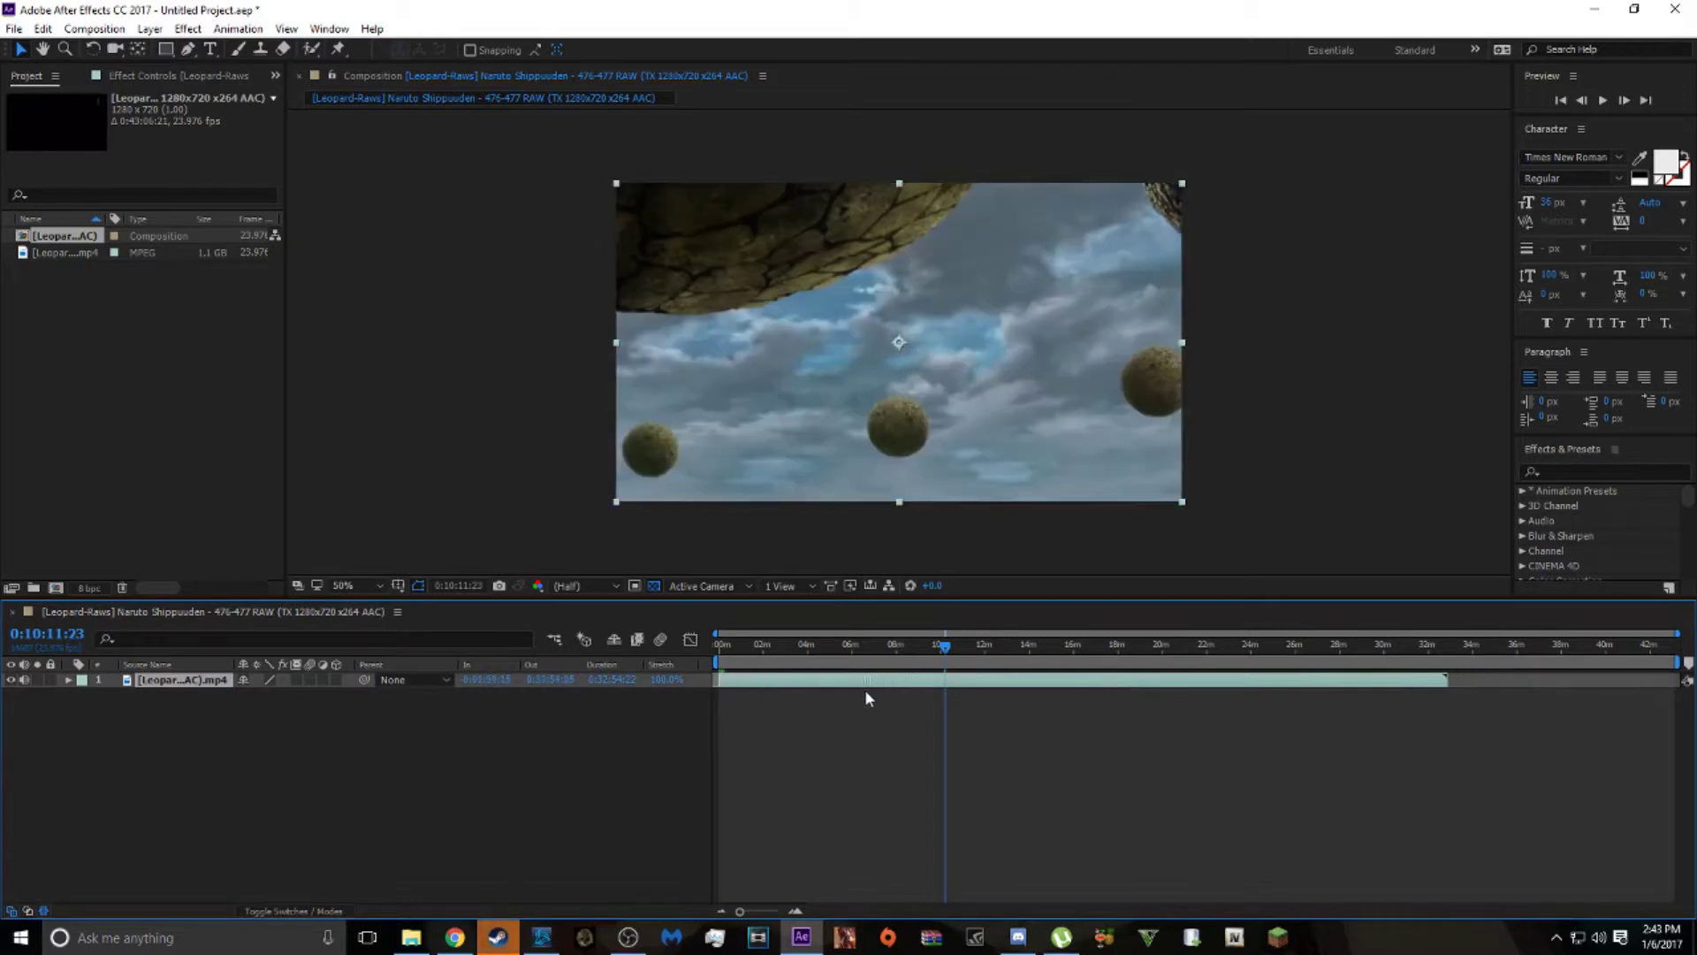
key(Home)
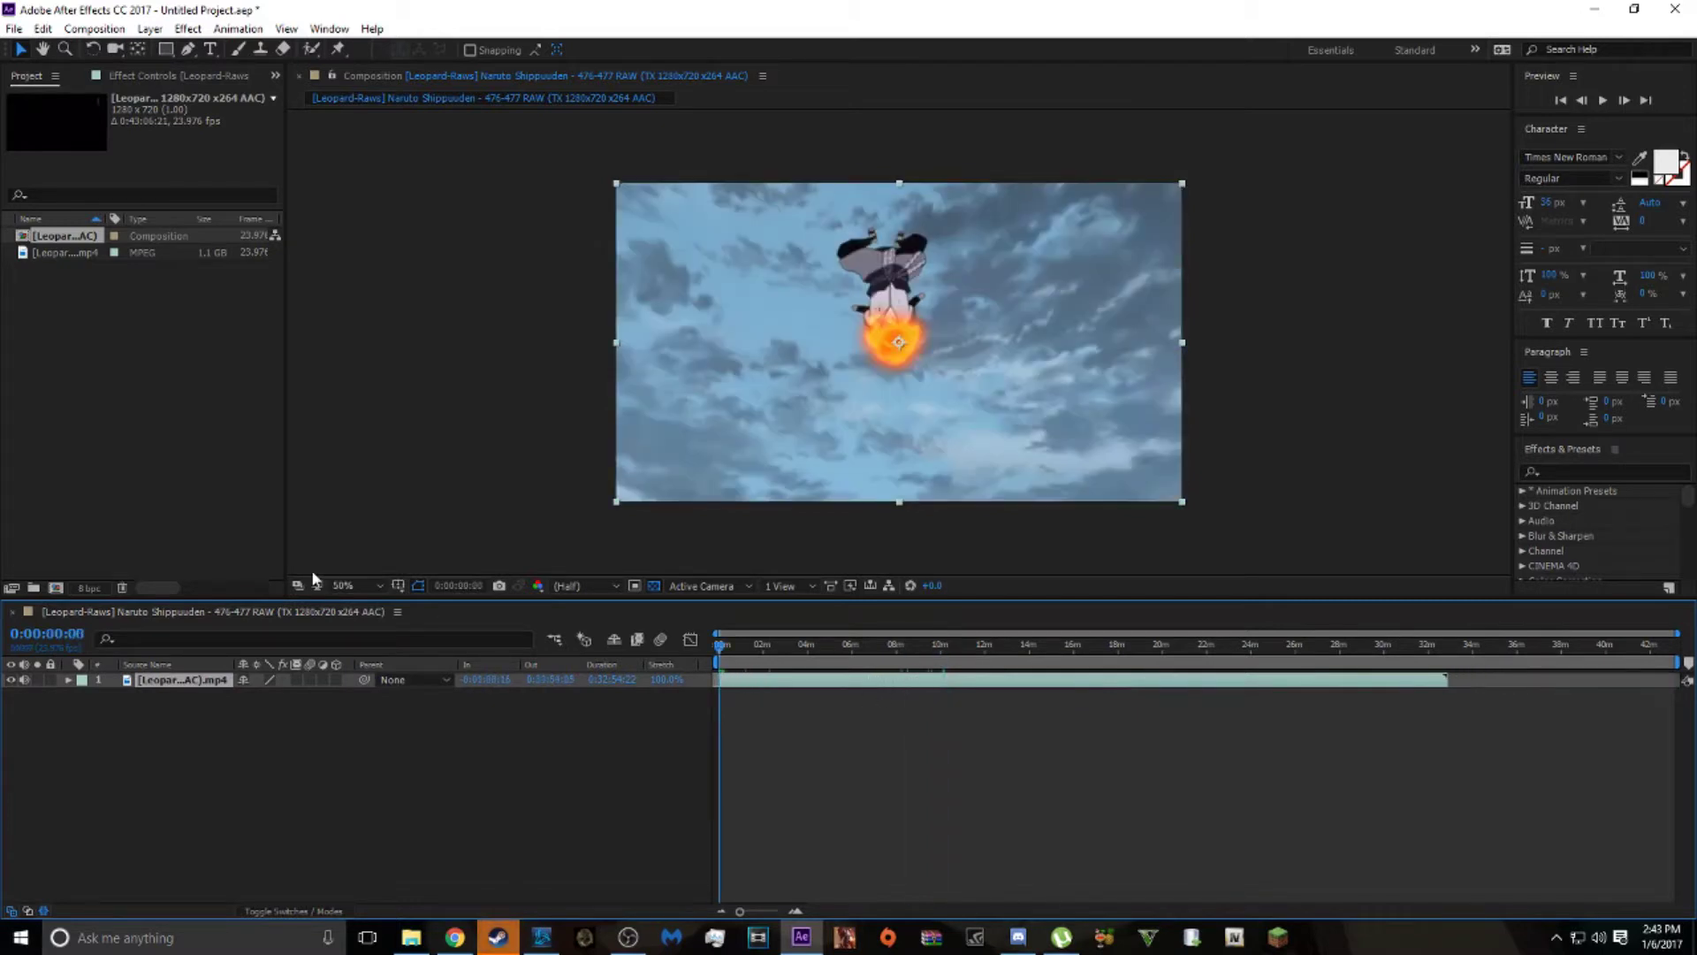
click(792, 911)
click(791, 910)
click(793, 911)
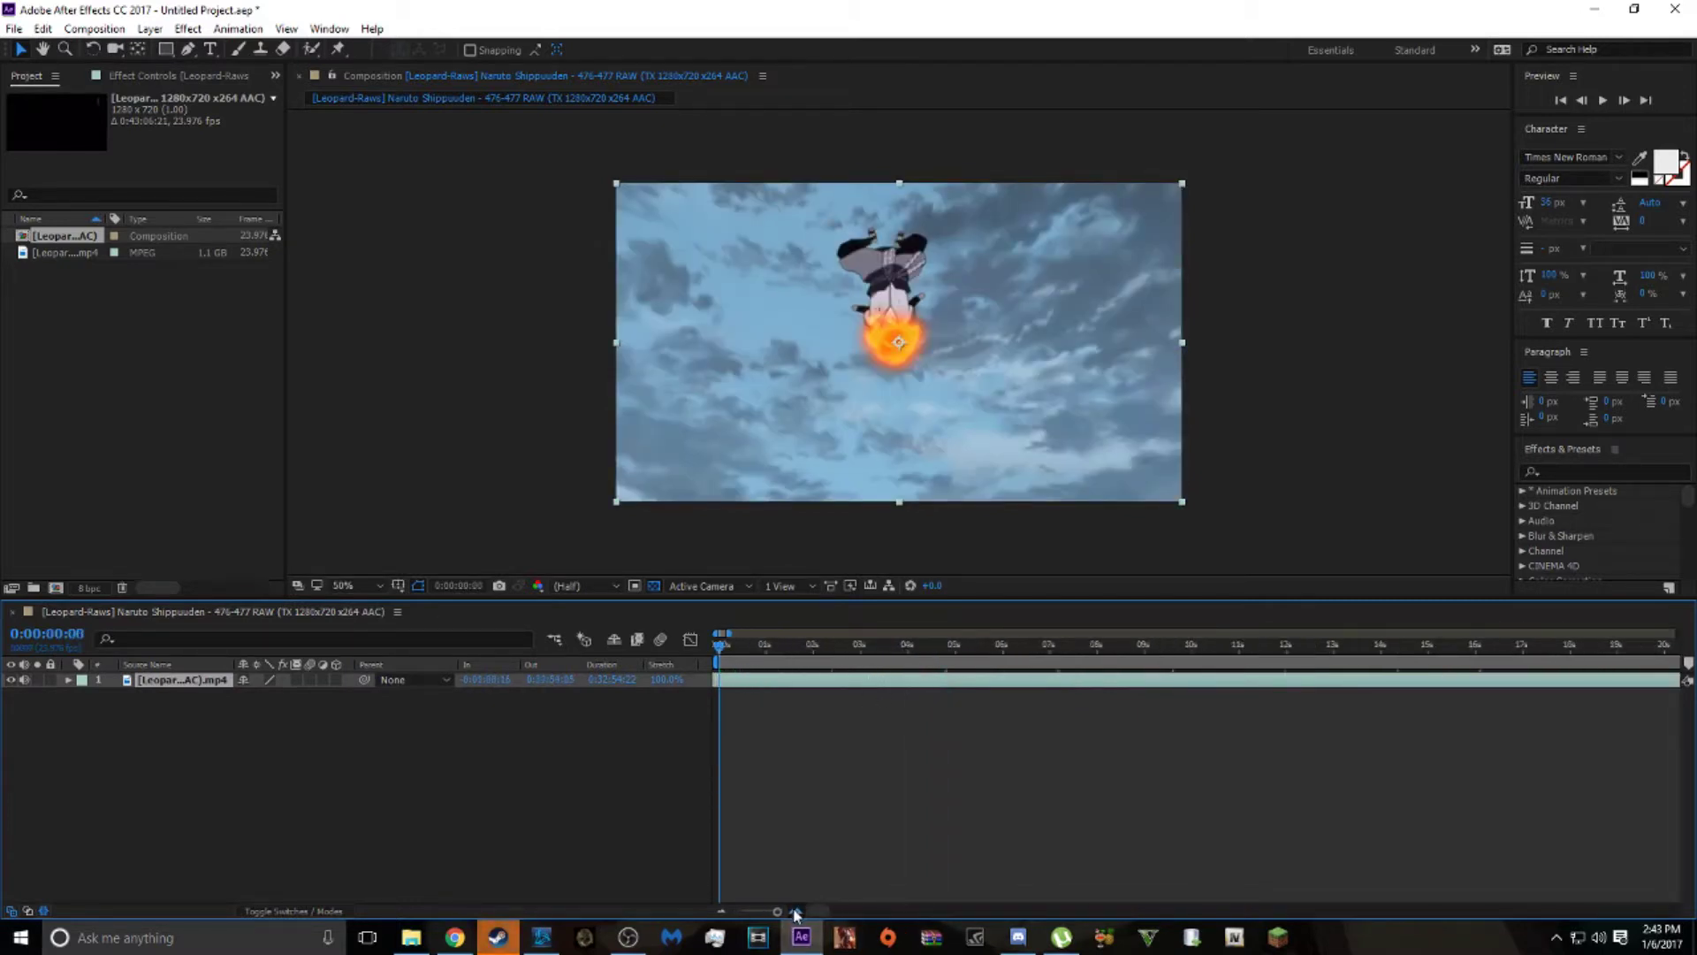
click(794, 913)
drag(775, 688, 1503, 683)
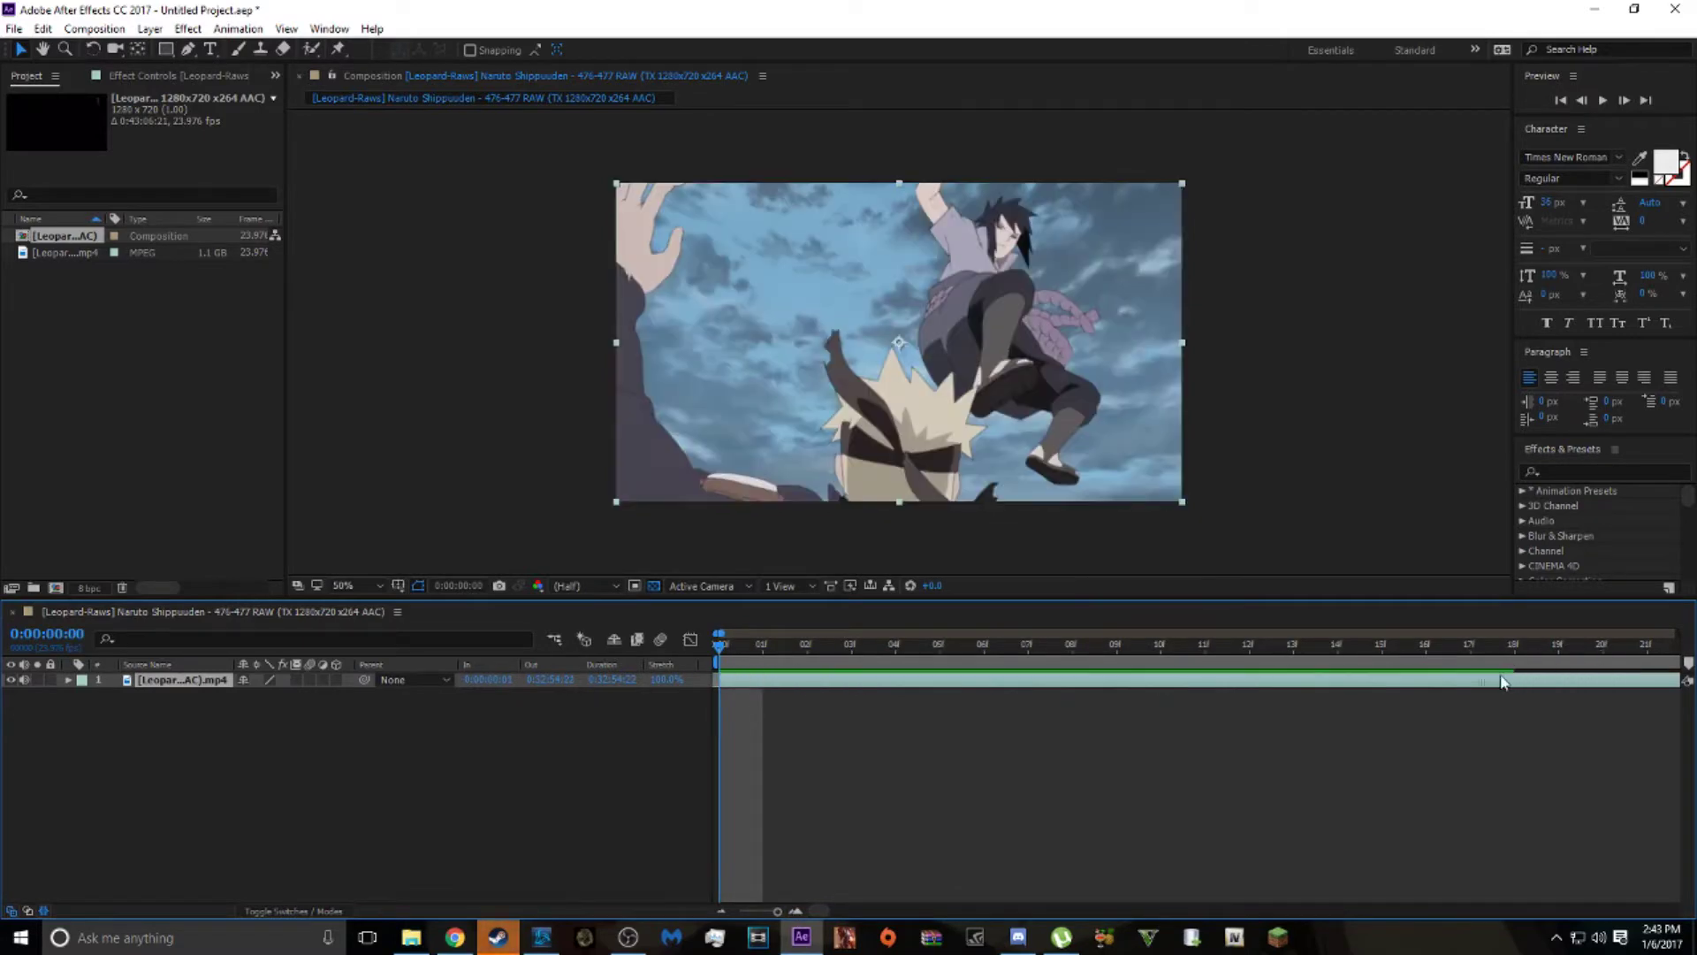
Split the clip at frame 8, delete everything after it, and return the playhead to the start.
drag(726, 656, 1082, 623)
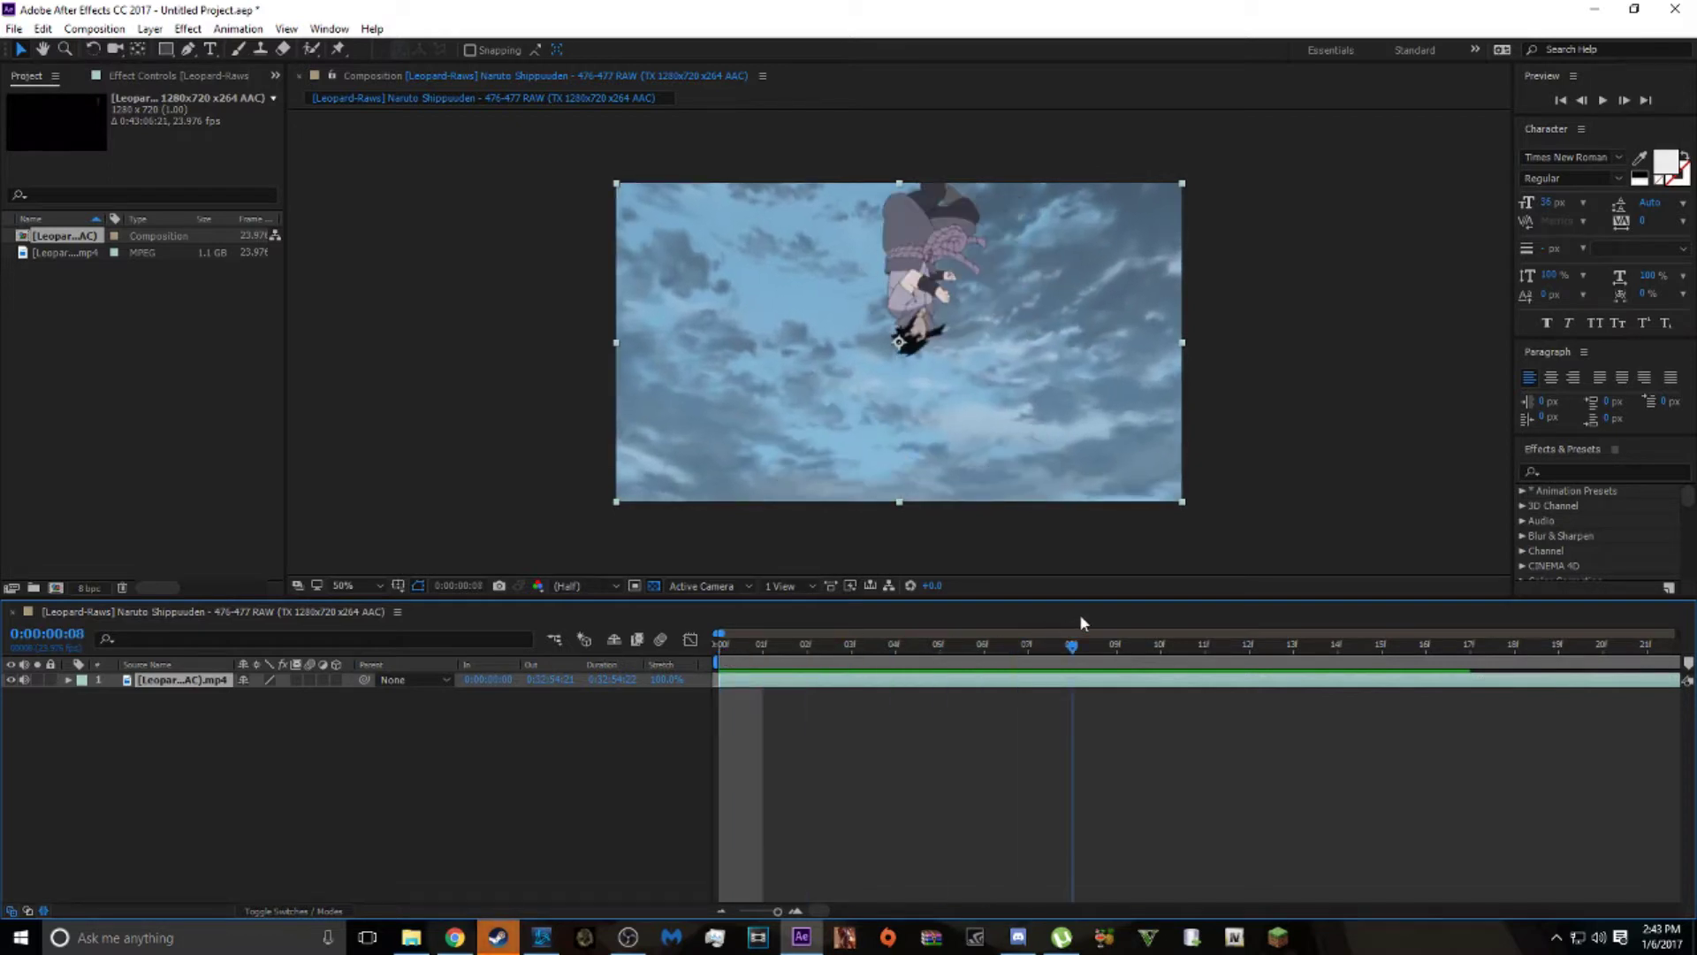
key(ctrl+shift+d)
key(Delete)
drag(1016, 652, 636, 669)
Step through the shortened clip frame by frame and split it at frame 2, where the drawing changes.
click(772, 681)
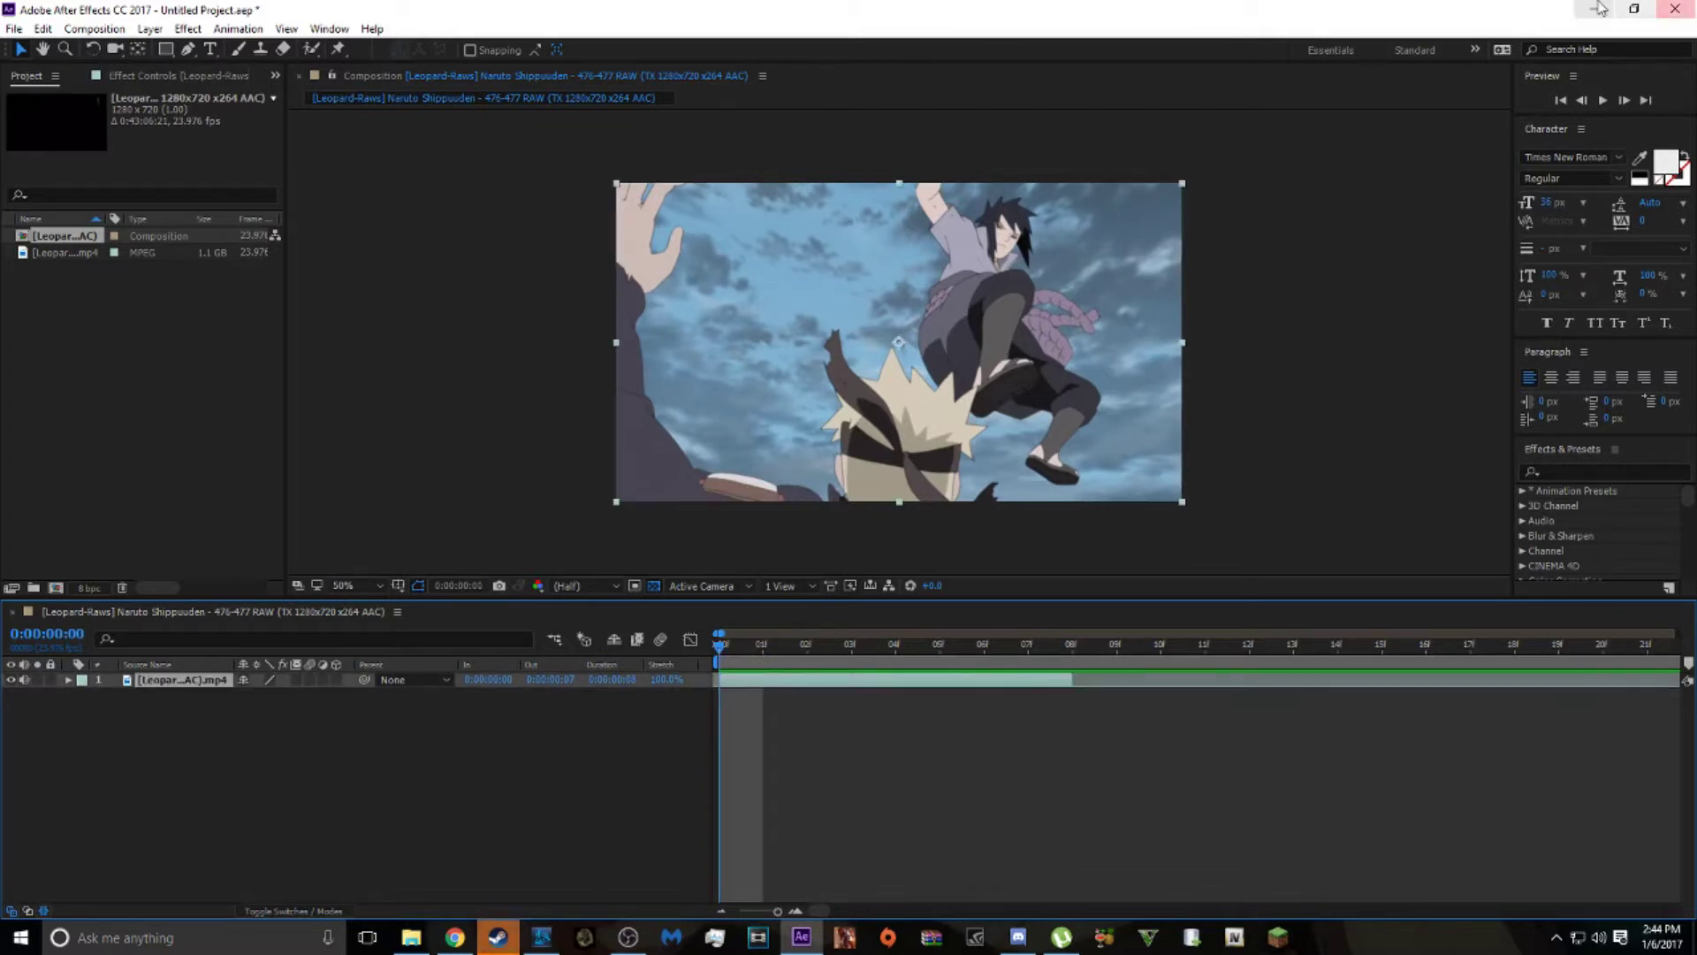
click(1623, 101)
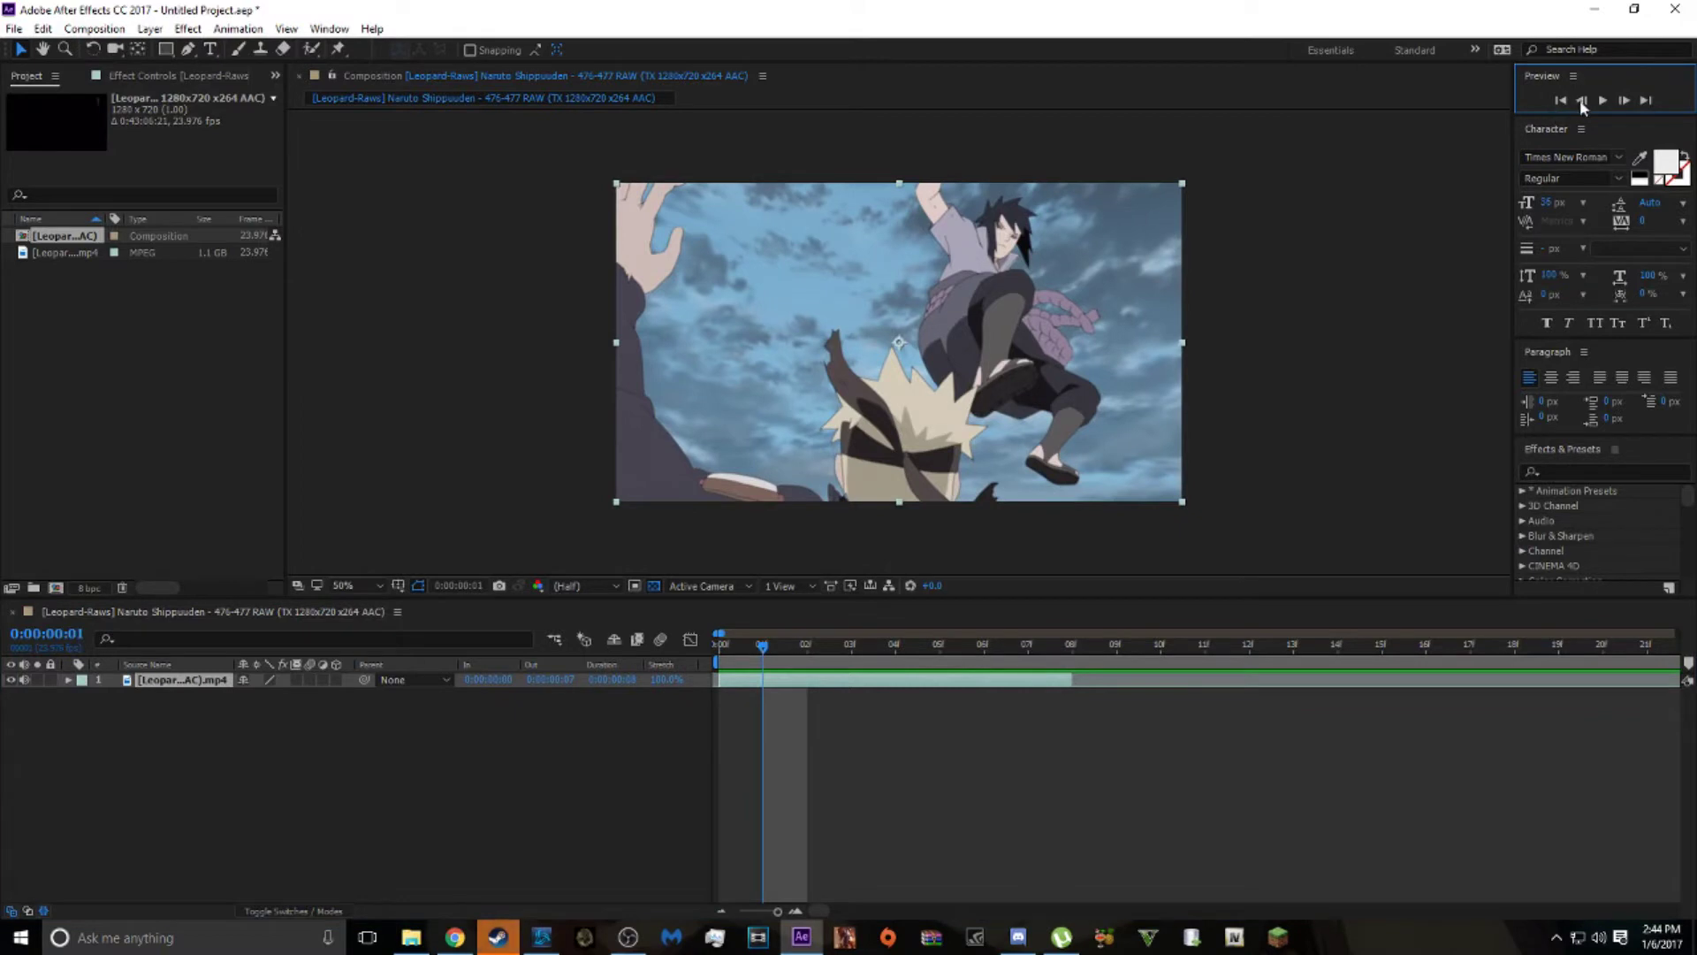
click(1582, 101)
click(1623, 103)
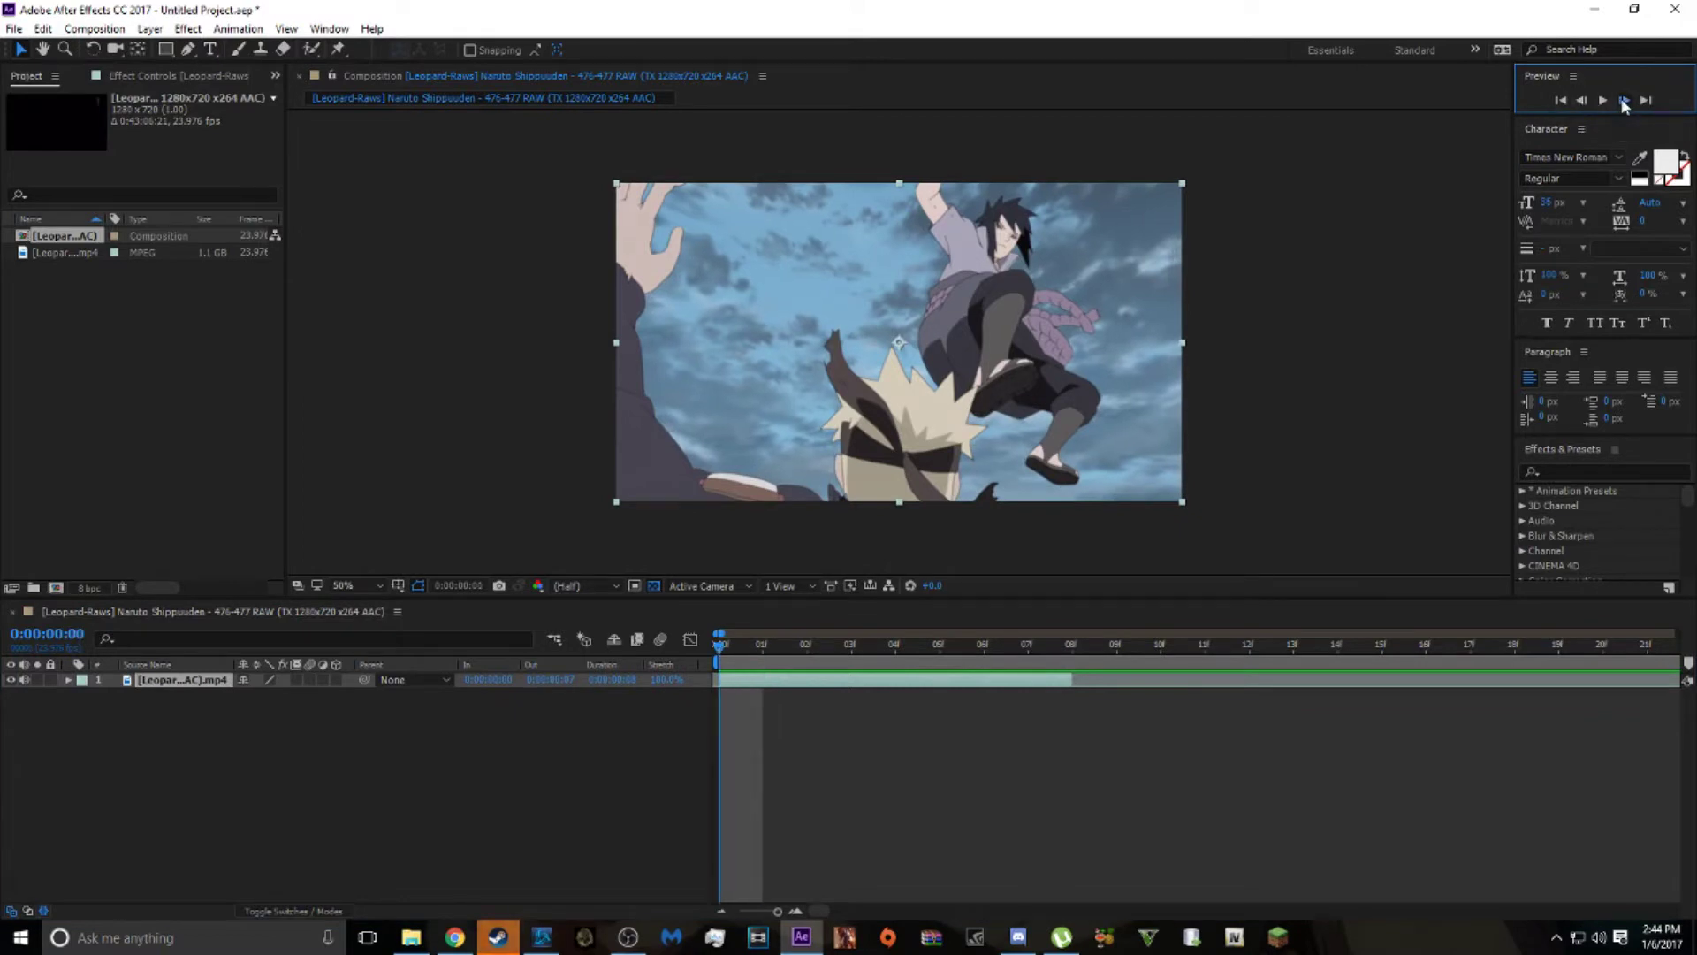
click(1586, 102)
click(1625, 100)
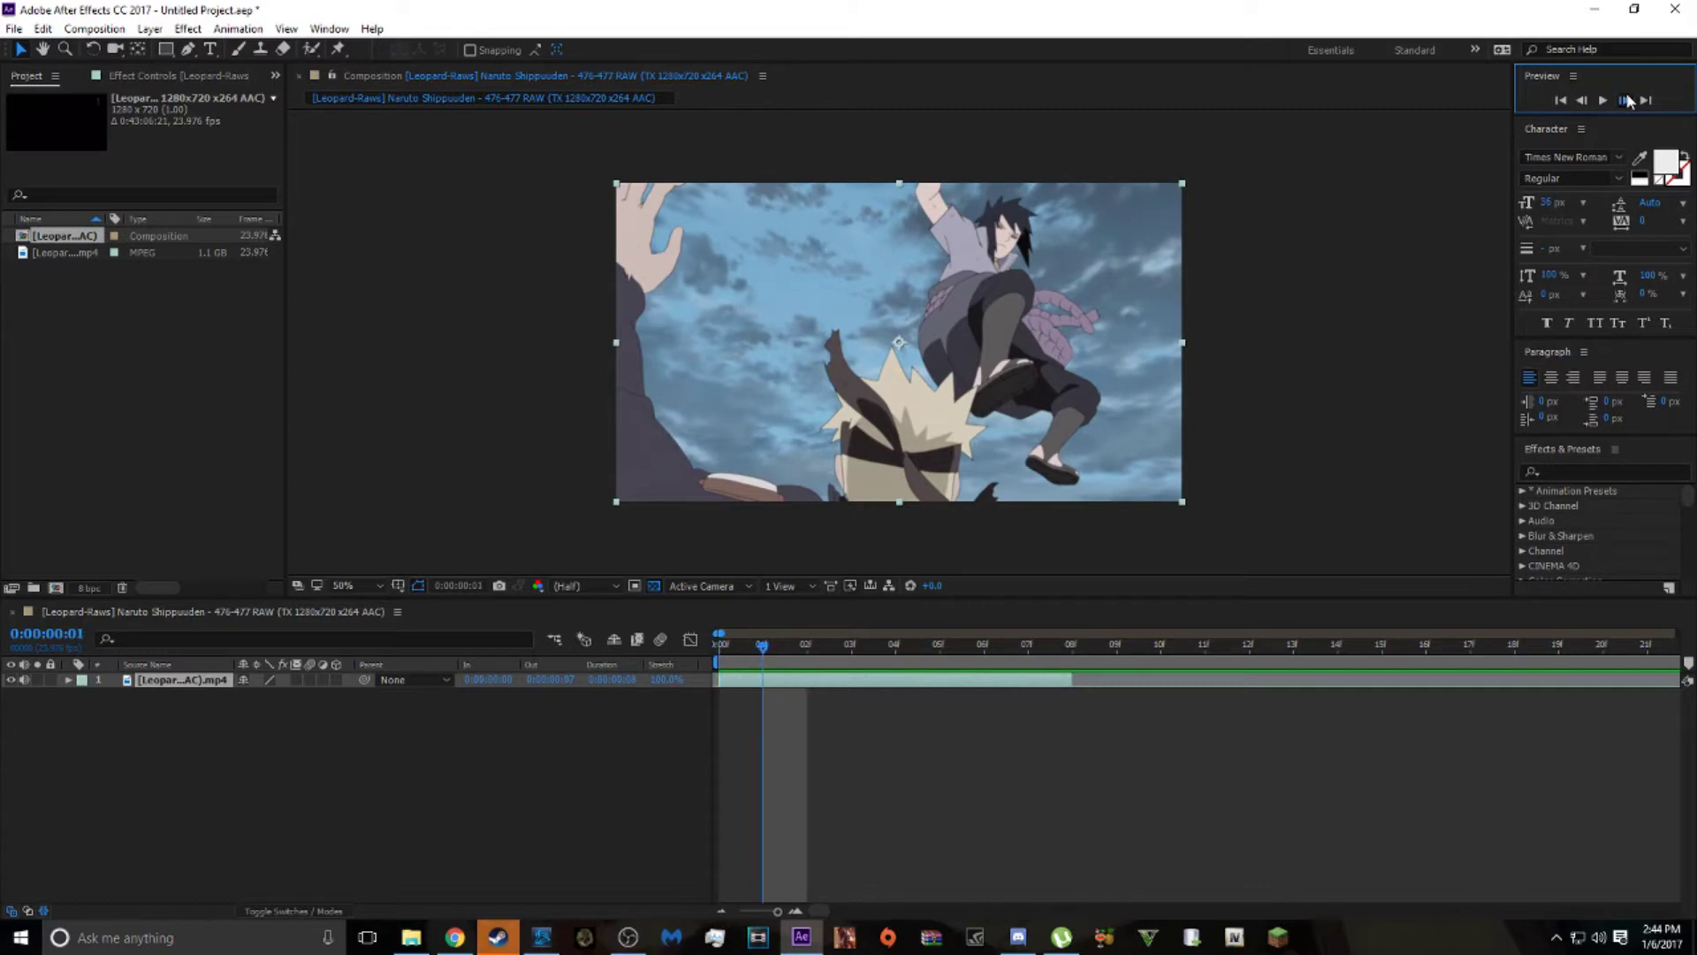
click(1625, 99)
key(ctrl+shift+d)
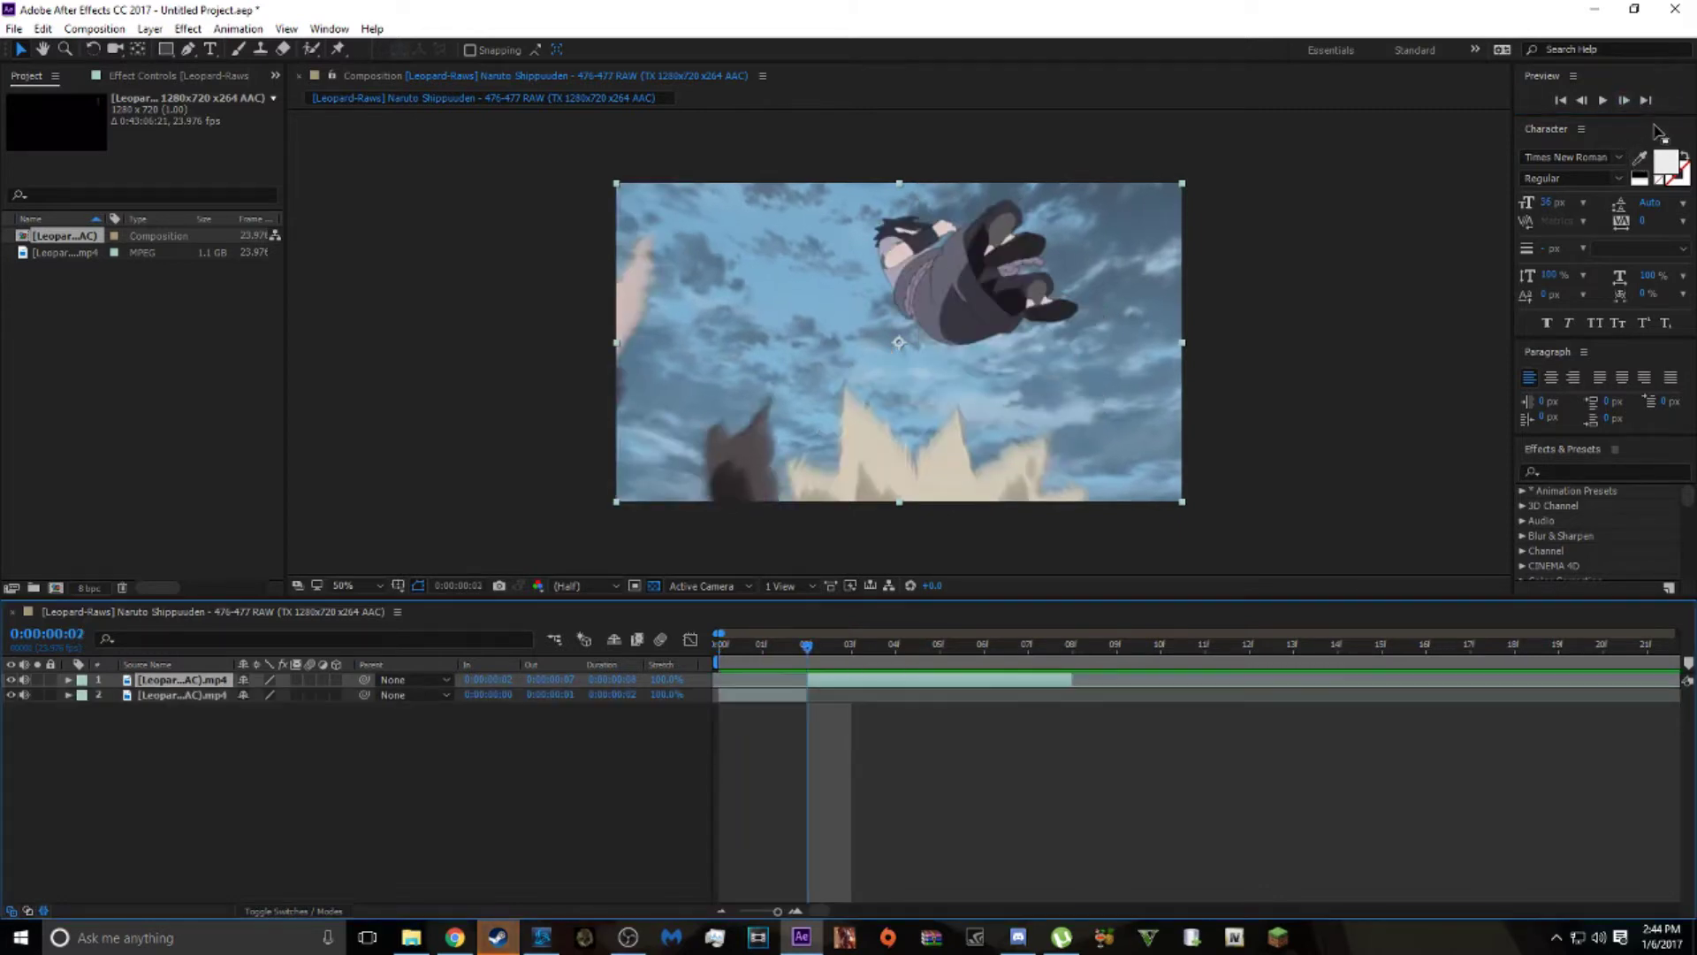
Split the rest of the clip at frames 4 and 6 so each drawing is its own two-frame layer.
click(1621, 103)
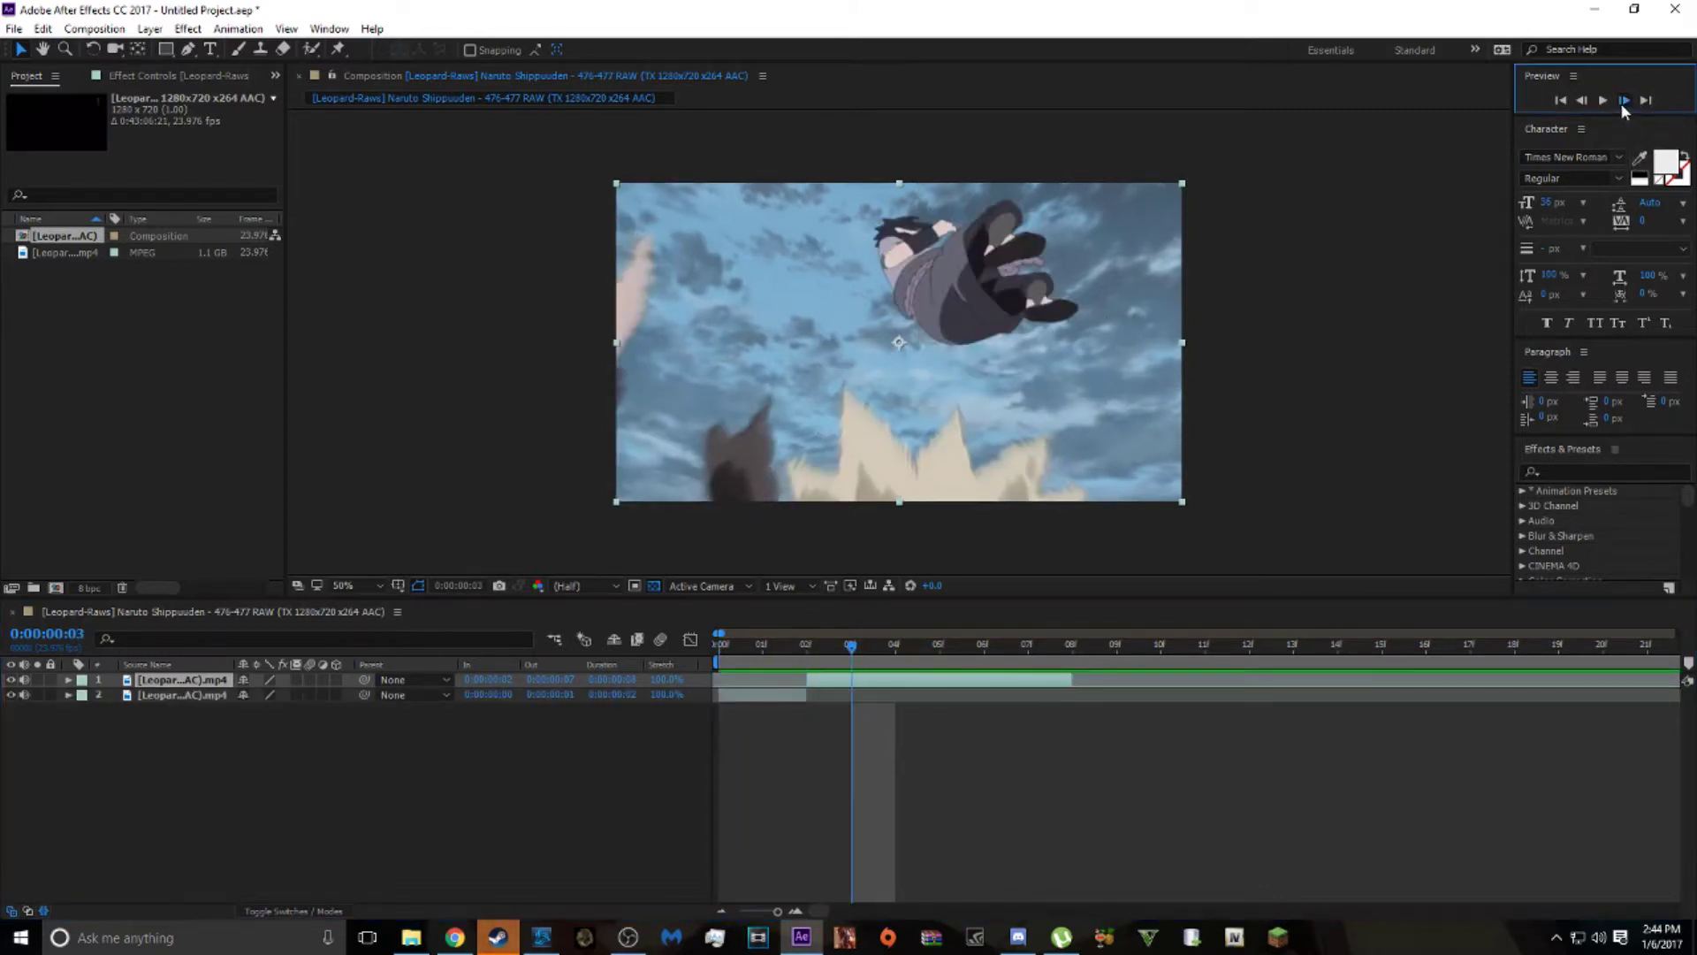
click(1620, 102)
key(ctrl+shift+d)
click(1621, 102)
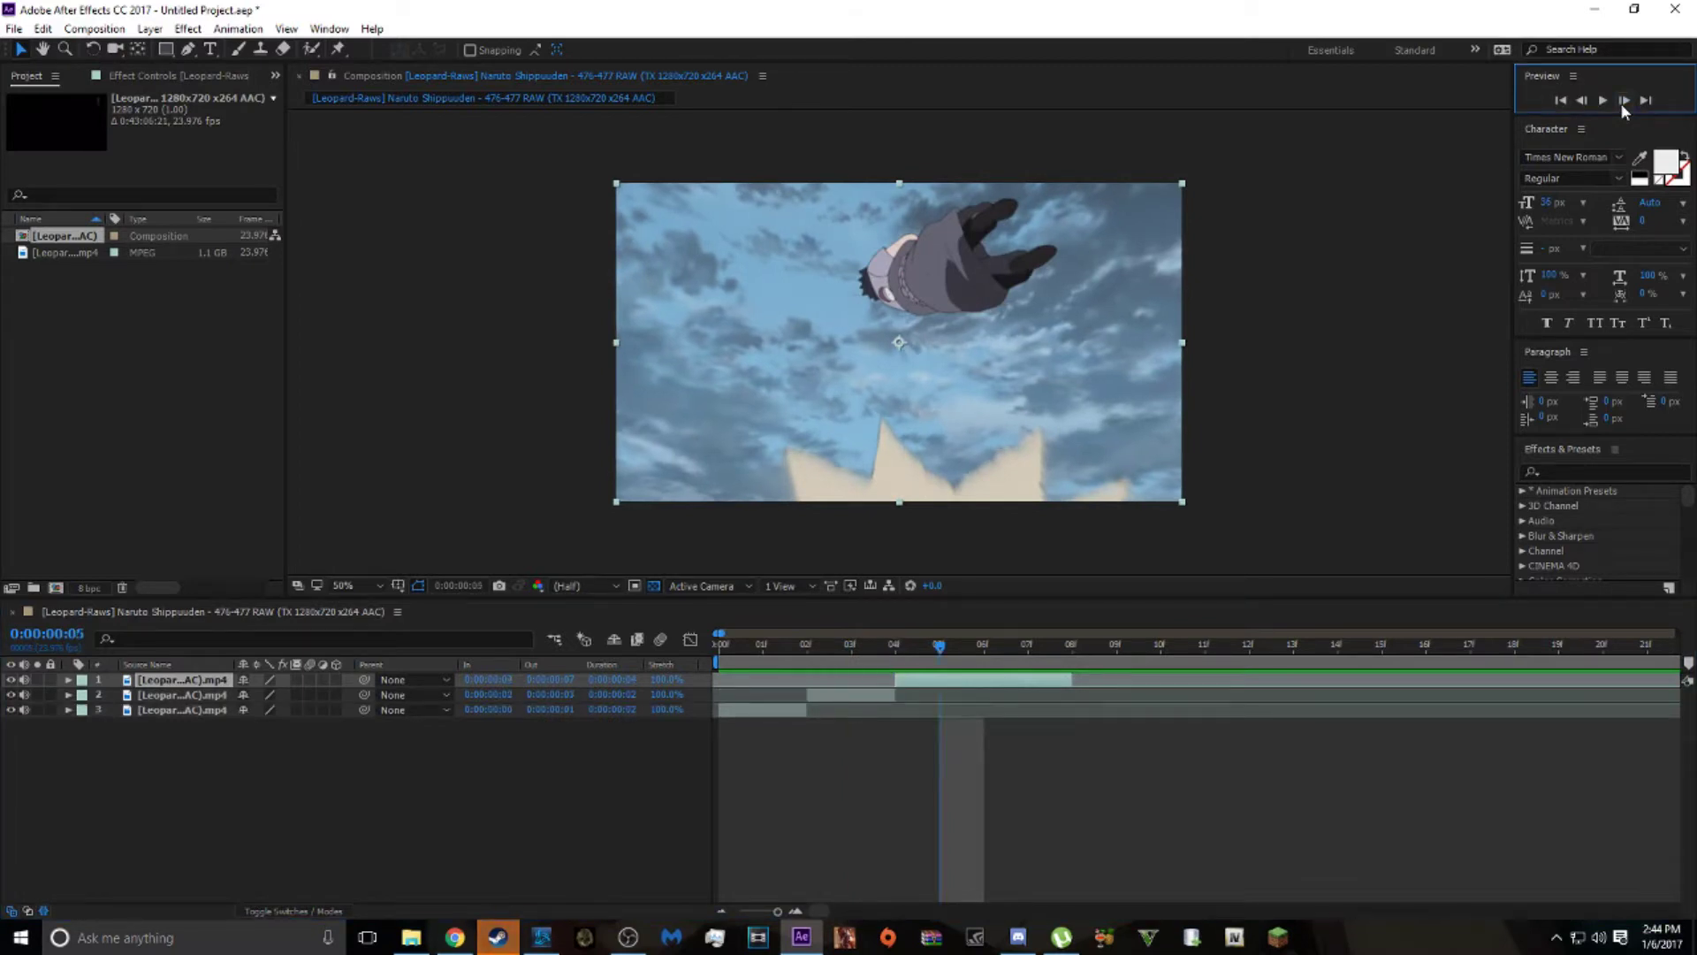
click(1621, 103)
key(ctrl+shift+d)
click(1621, 102)
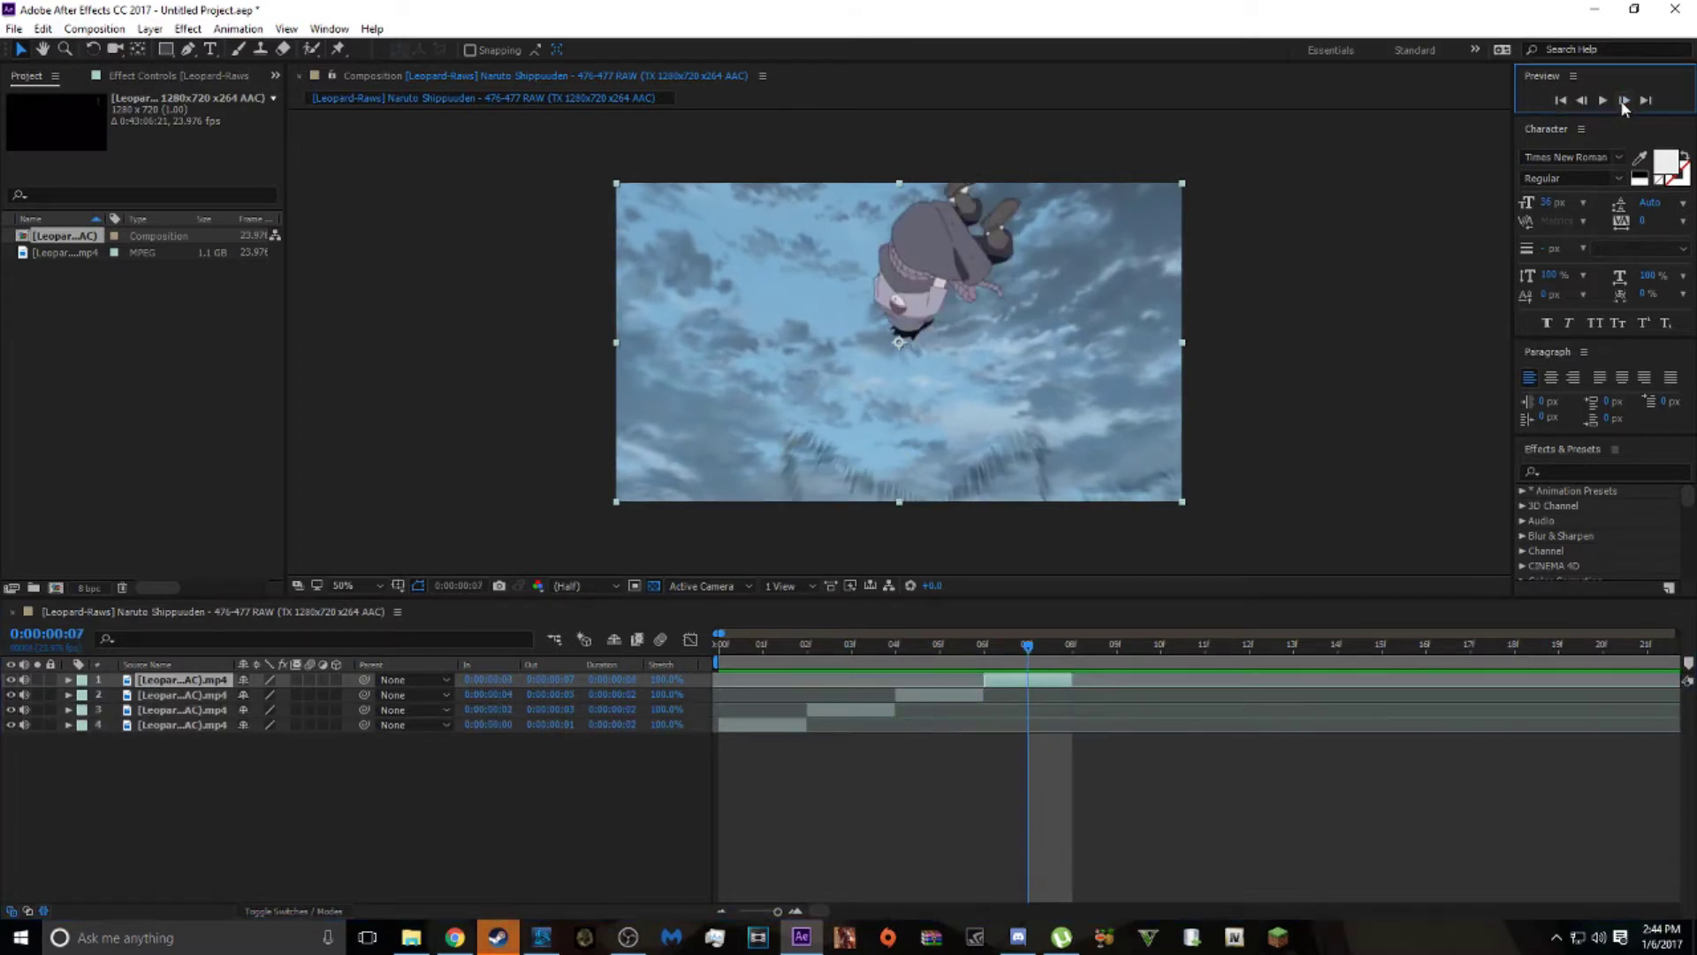
click(1620, 99)
On layer 4 at frame 0, start a Pen mask around the leaping character, tracing from the raised shoe sole up past the hip.
drag(1072, 647, 341, 703)
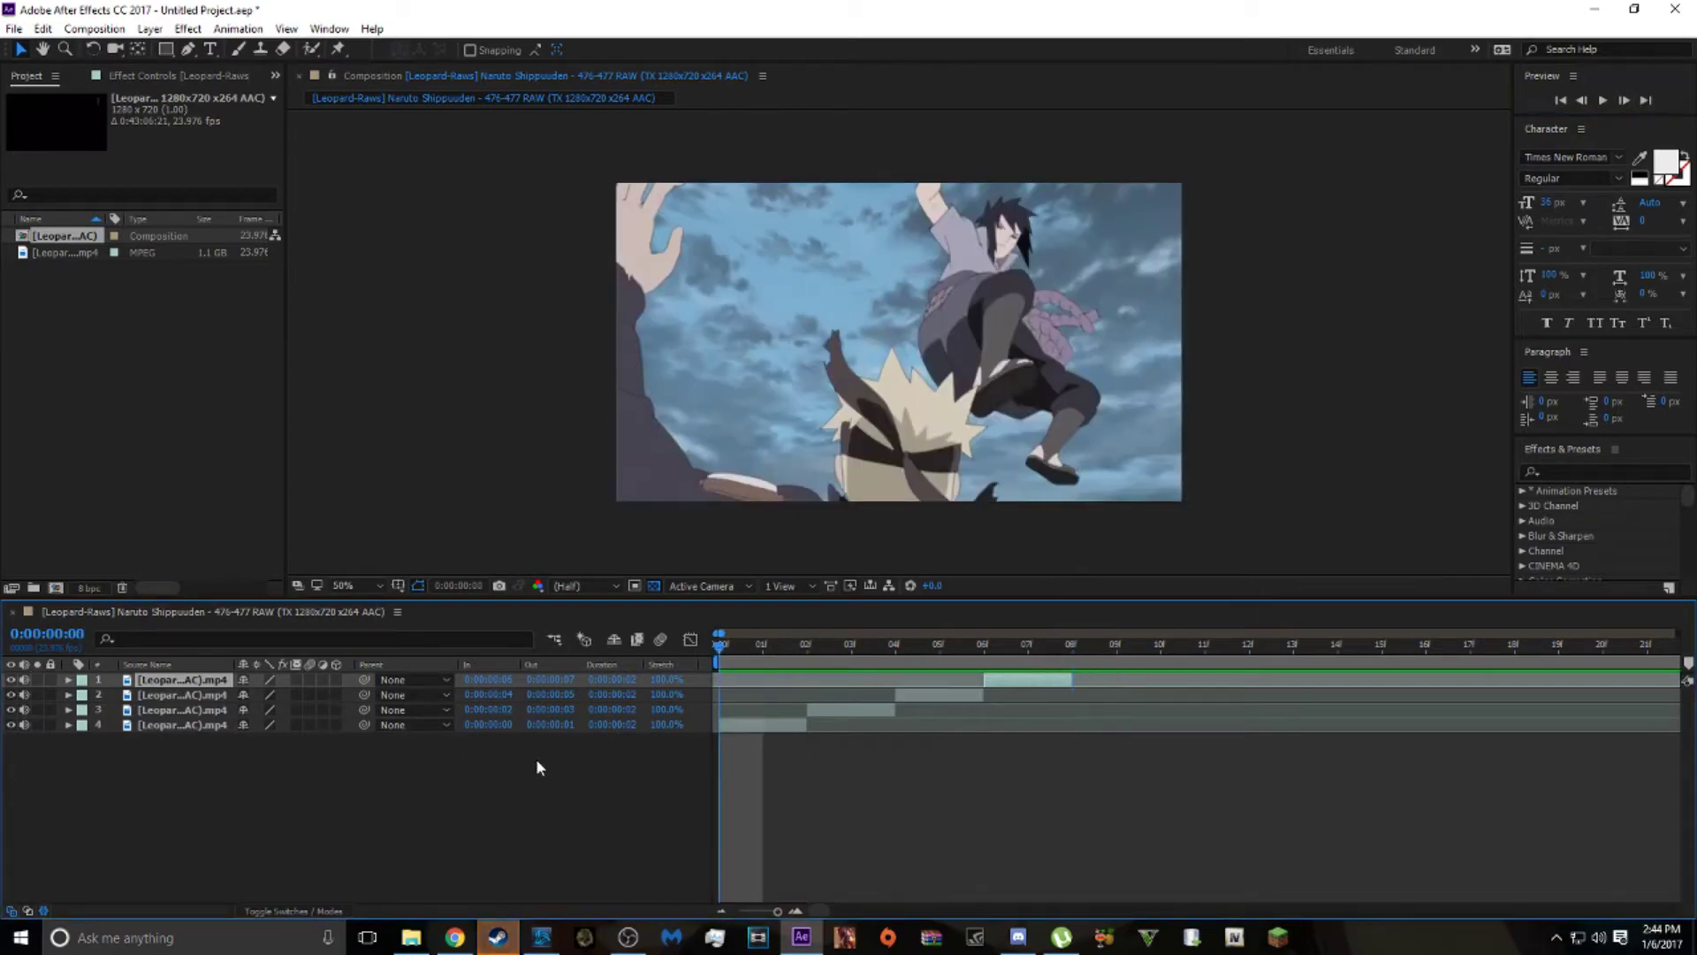
click(766, 725)
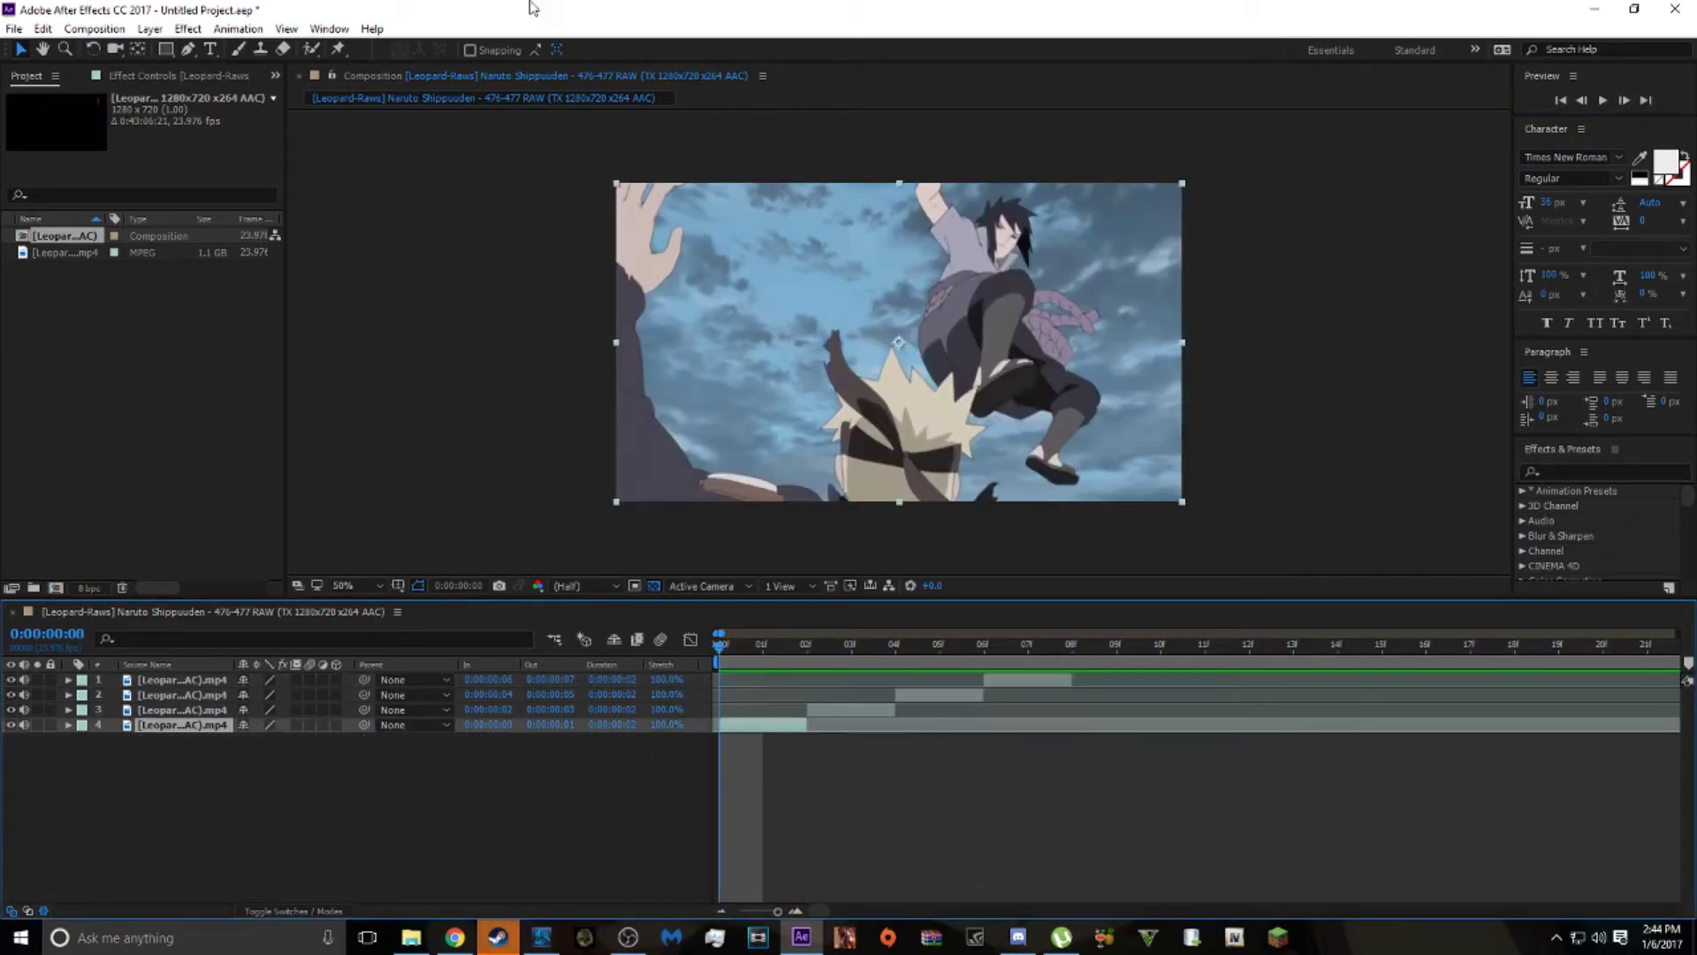
click(187, 49)
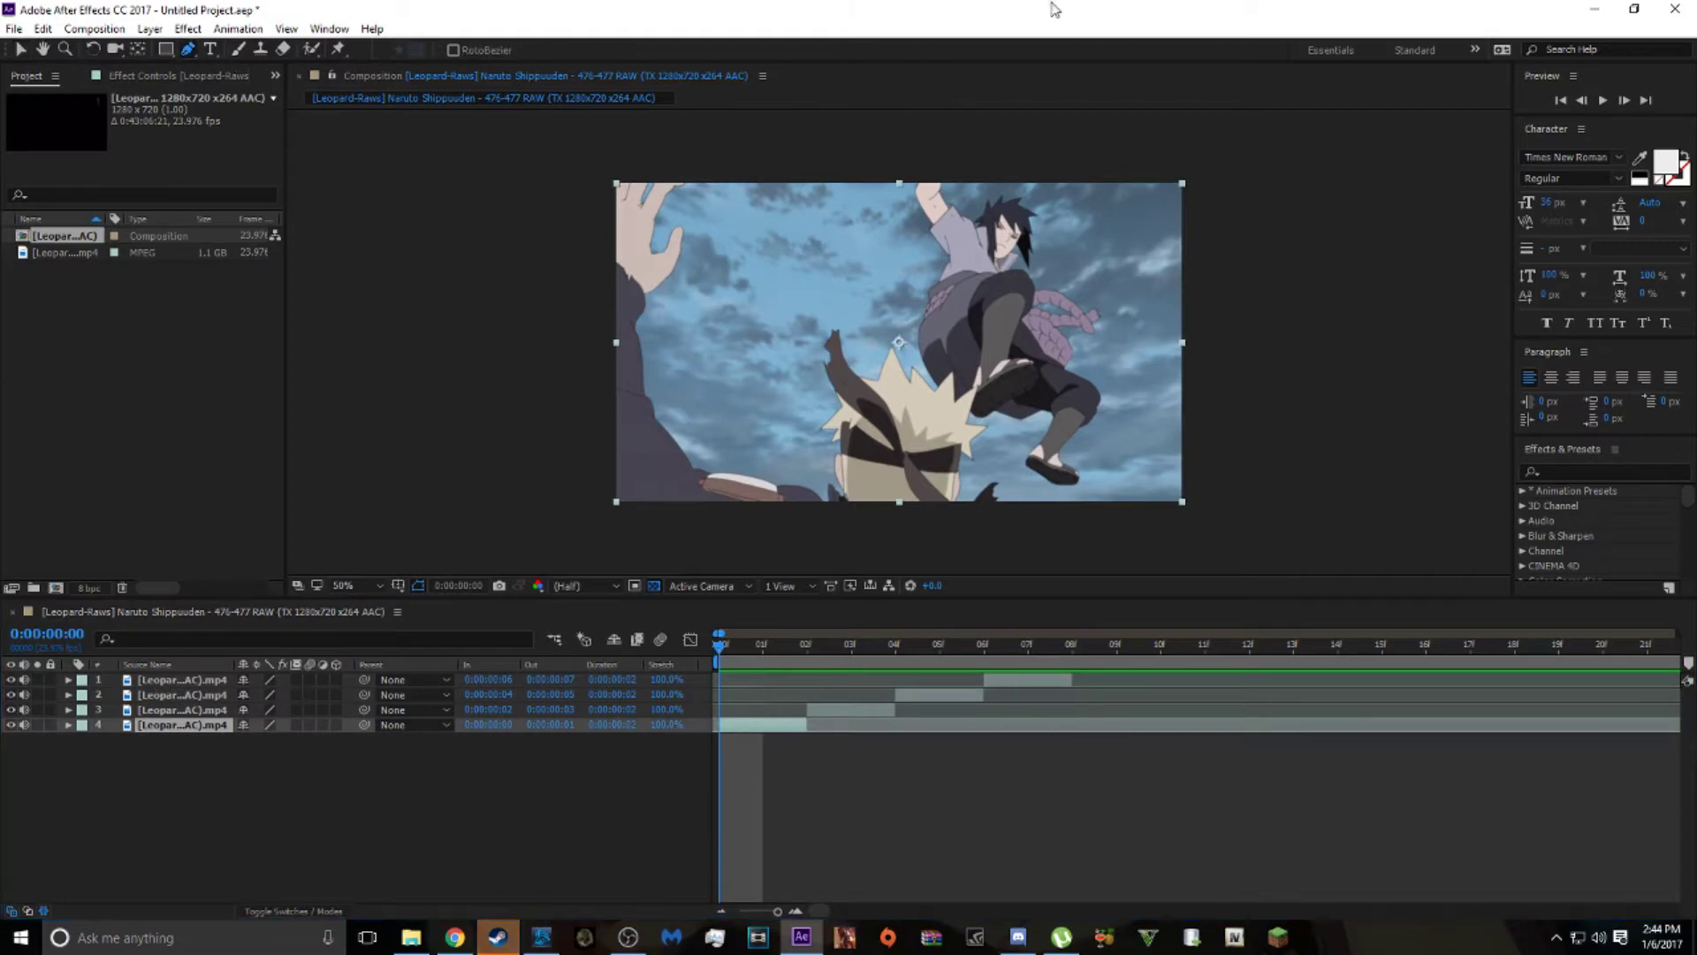
key(slash)
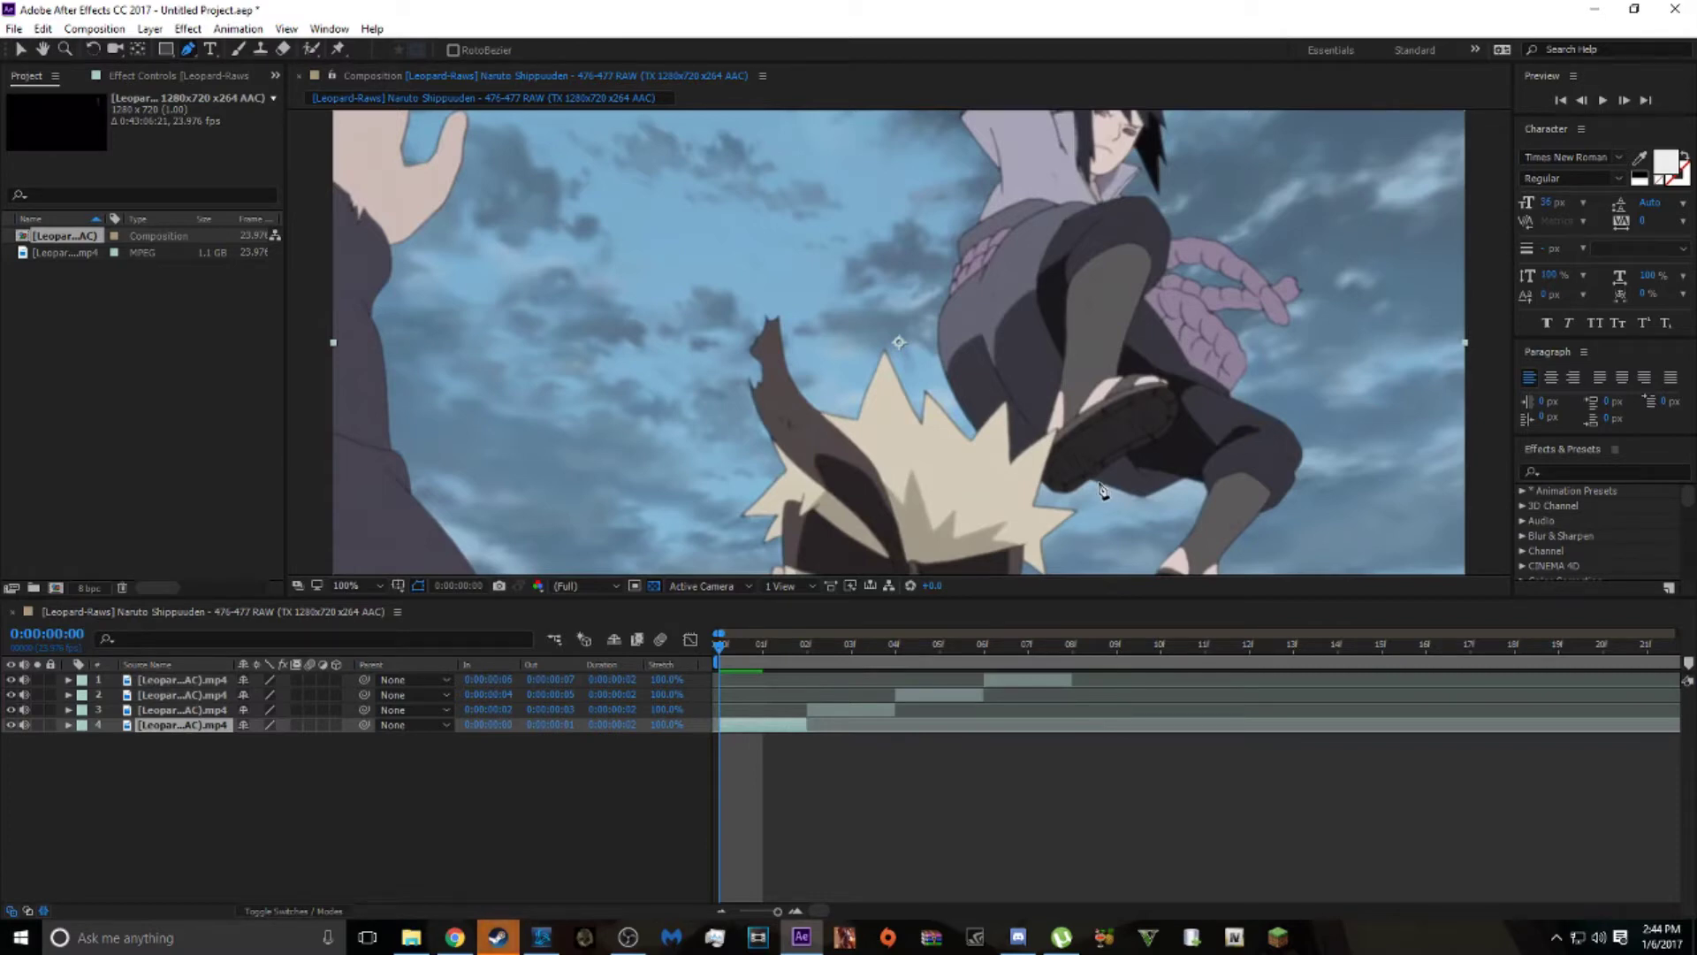
key(period)
key(period)
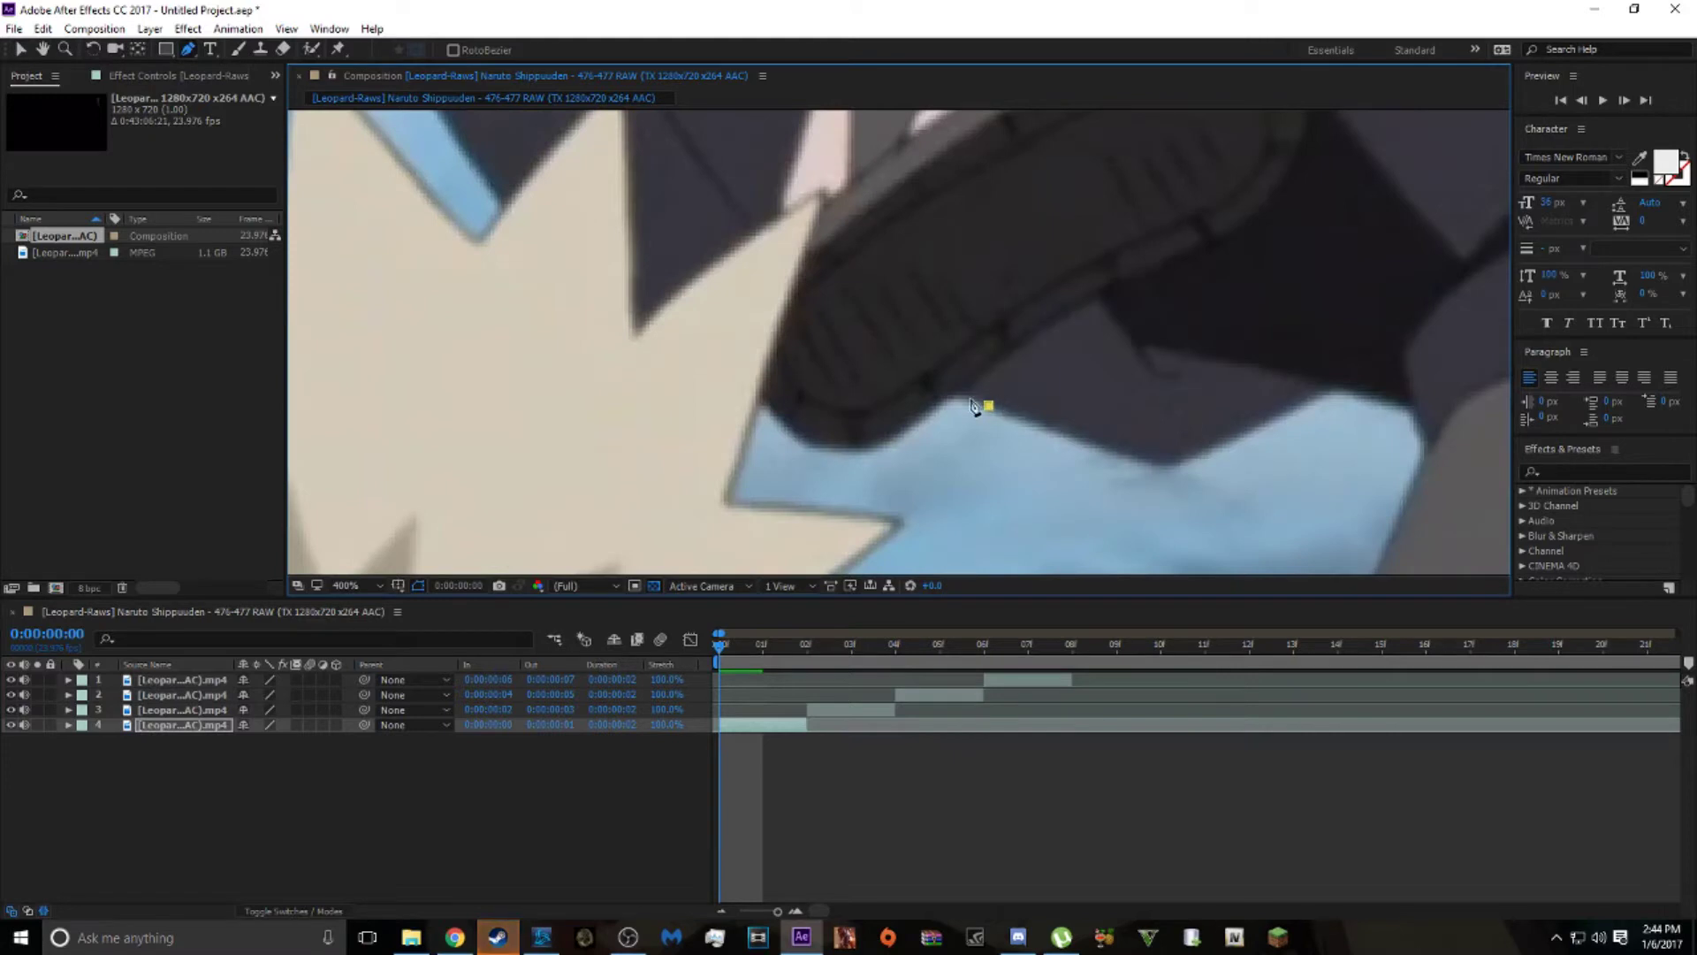
click(956, 396)
click(886, 441)
click(784, 425)
click(663, 307)
drag(578, 263, 541, 180)
scroll(536, 159, down, 2)
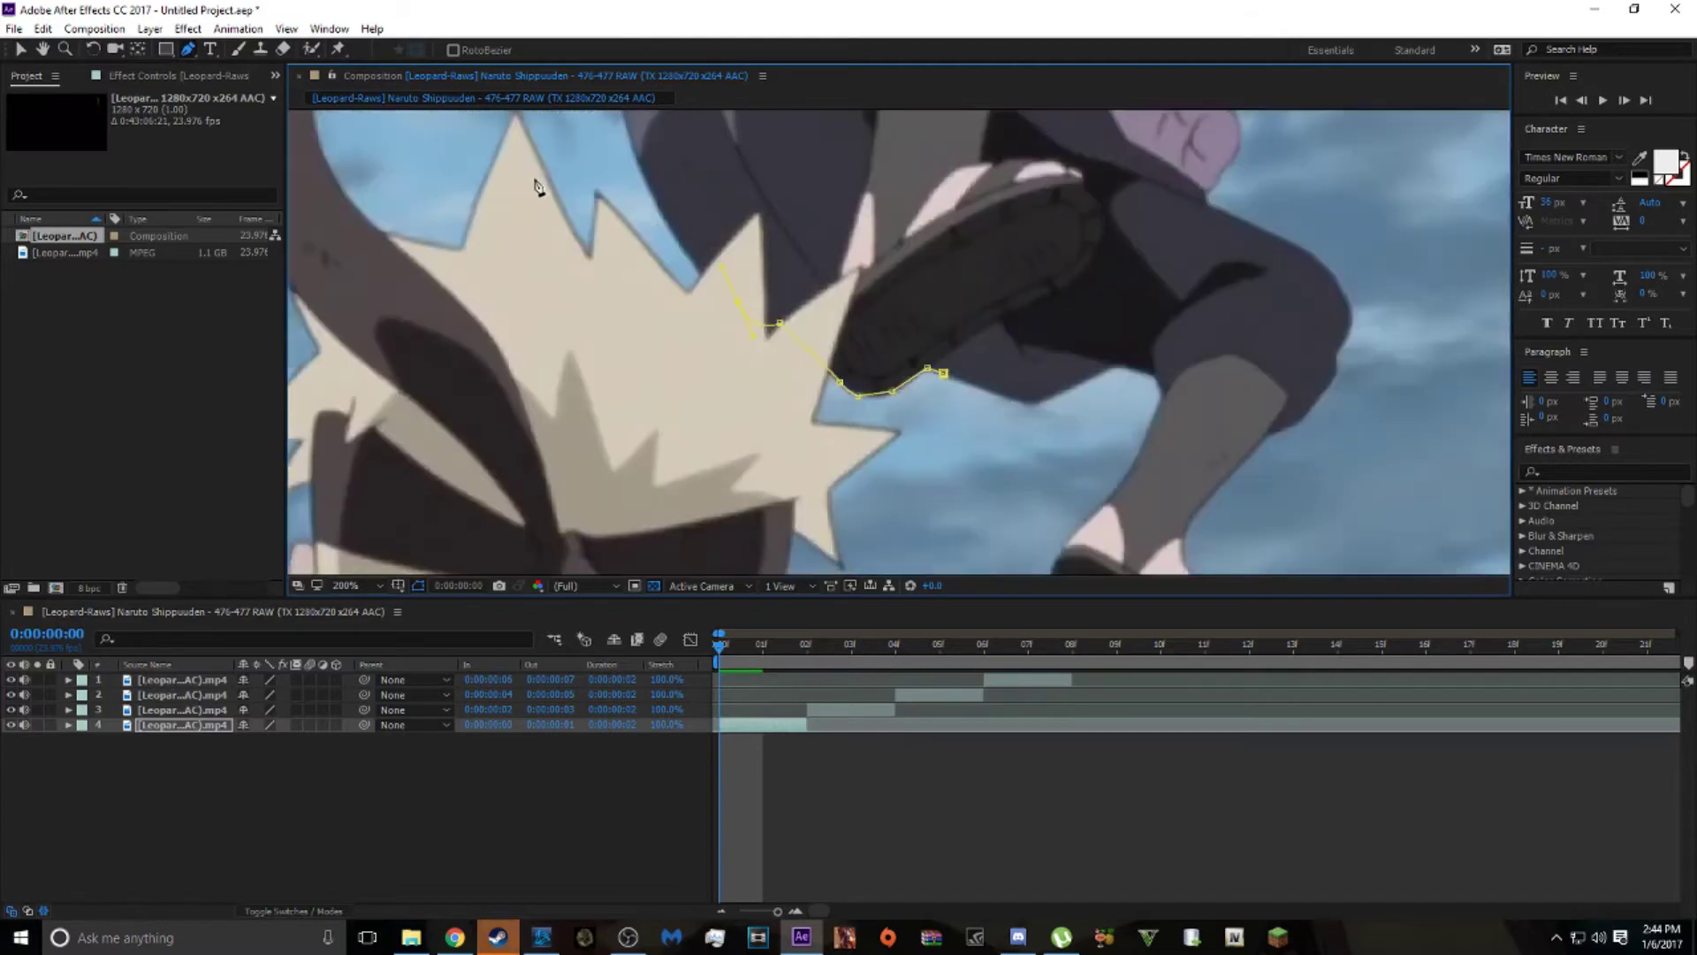
click(756, 215)
click(777, 147)
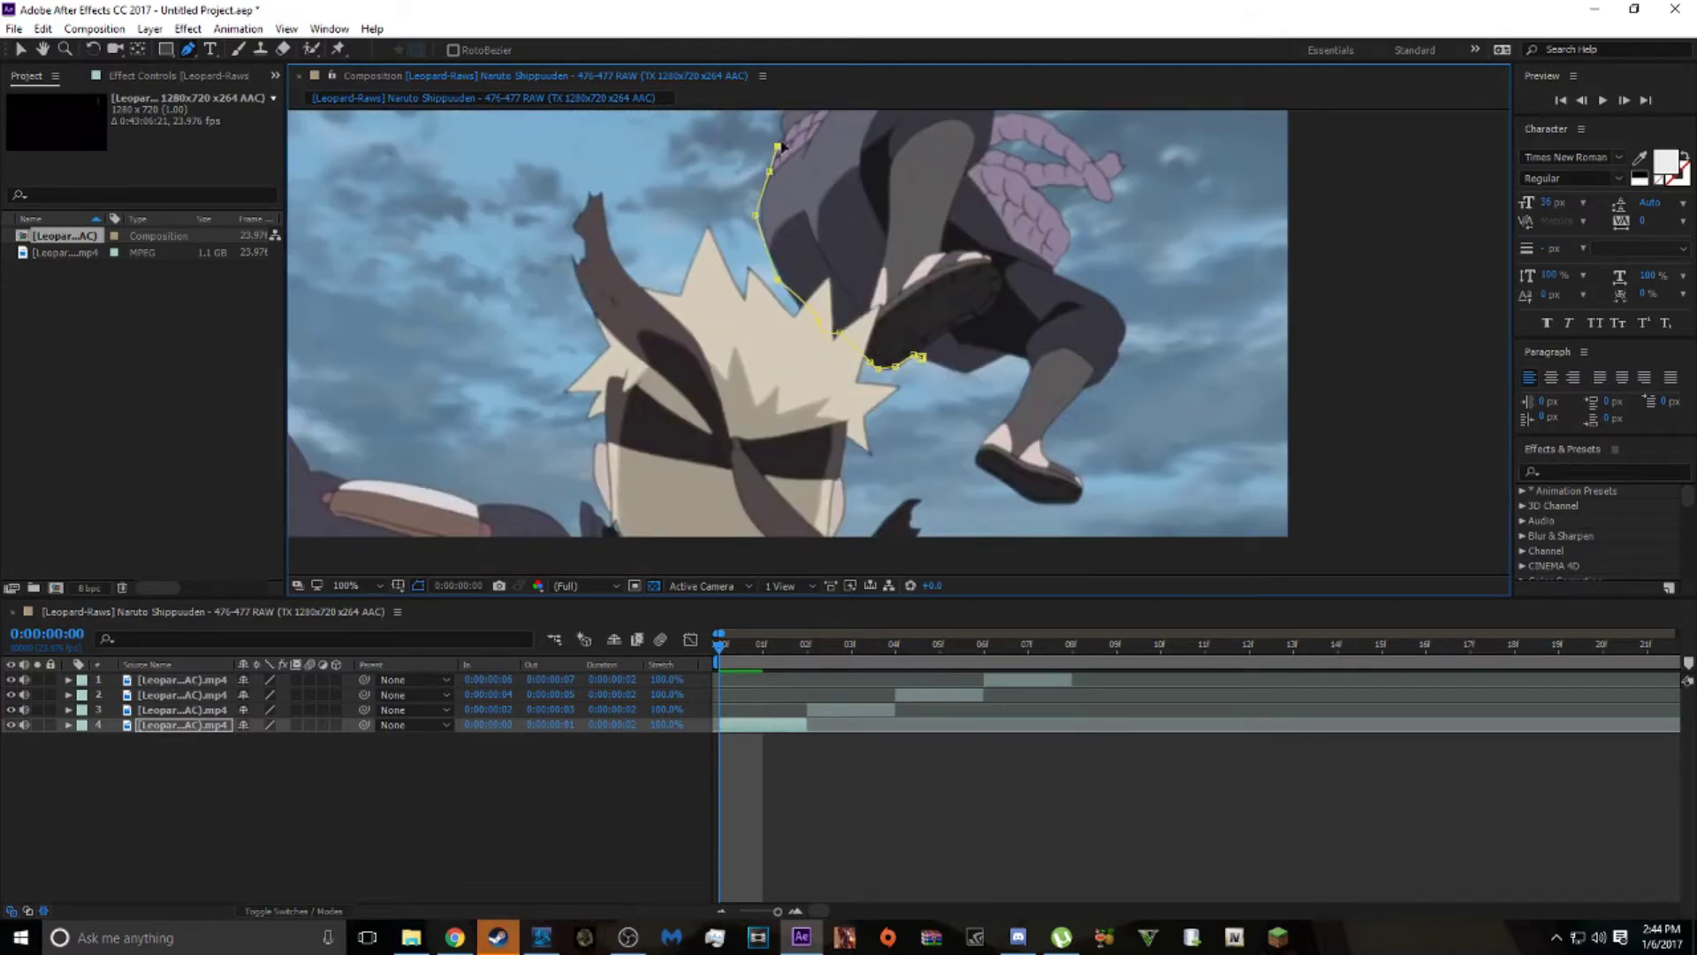
Extend the mask path up the rope belt and waist to the lower edge of the character's shirt.
scroll(827, 182, up, 1)
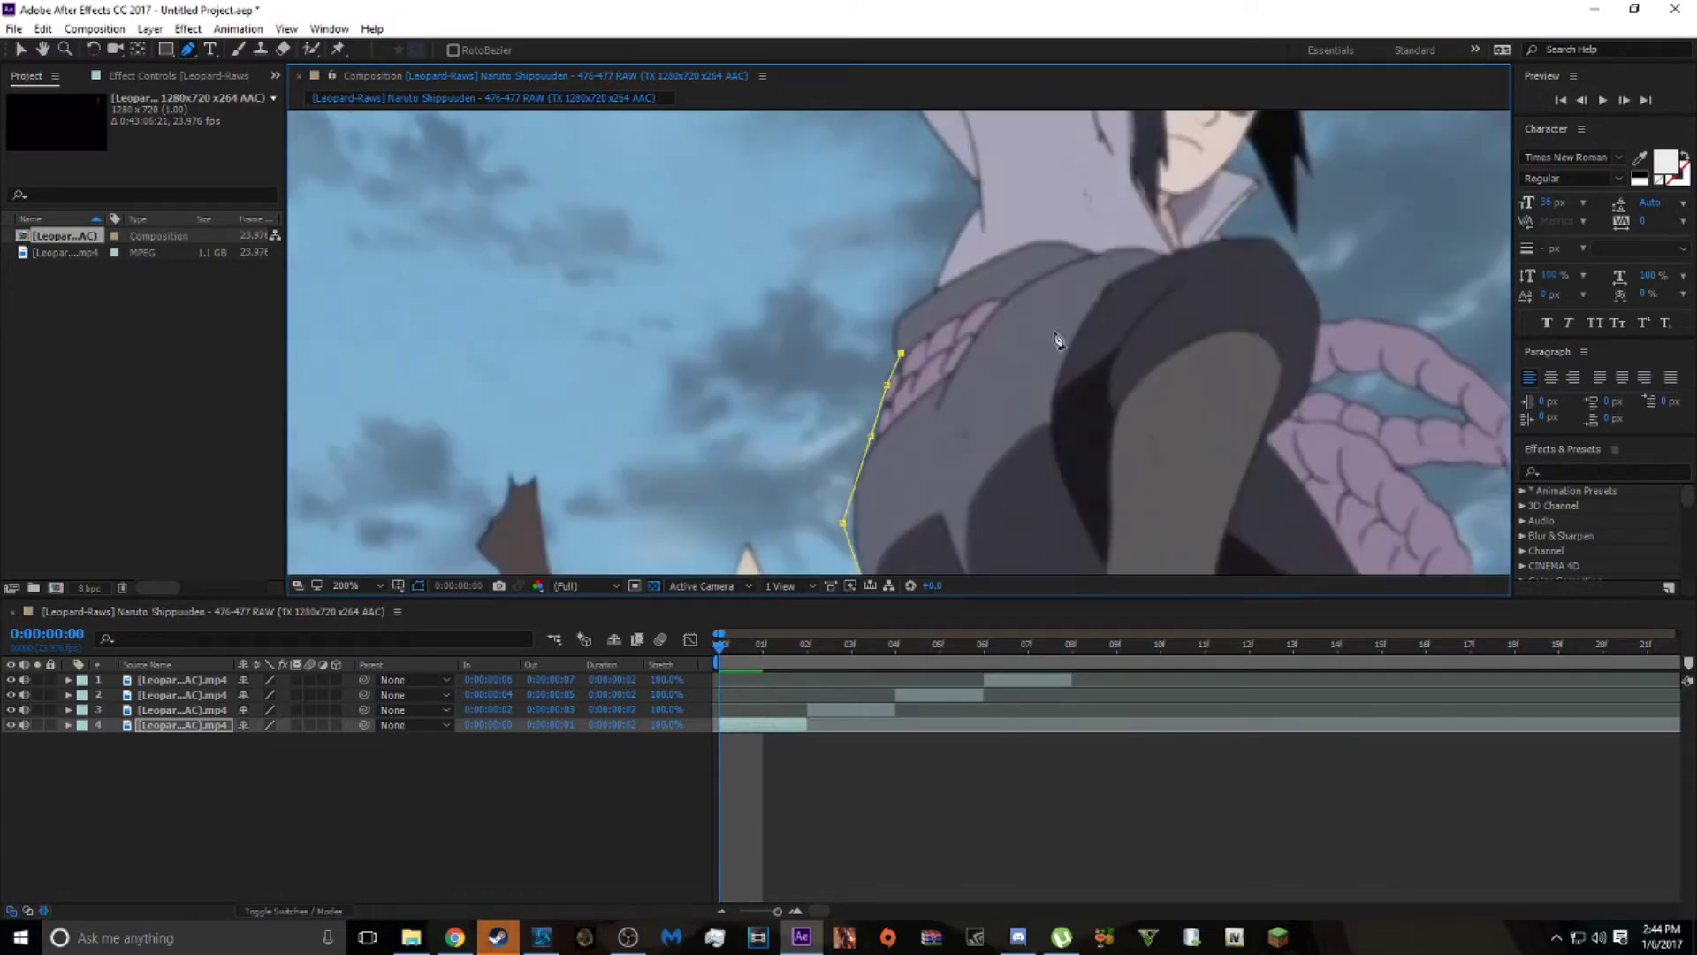
scroll(1024, 276, up, 1)
scroll(748, 583, down, 1)
scroll(783, 492, up, 1)
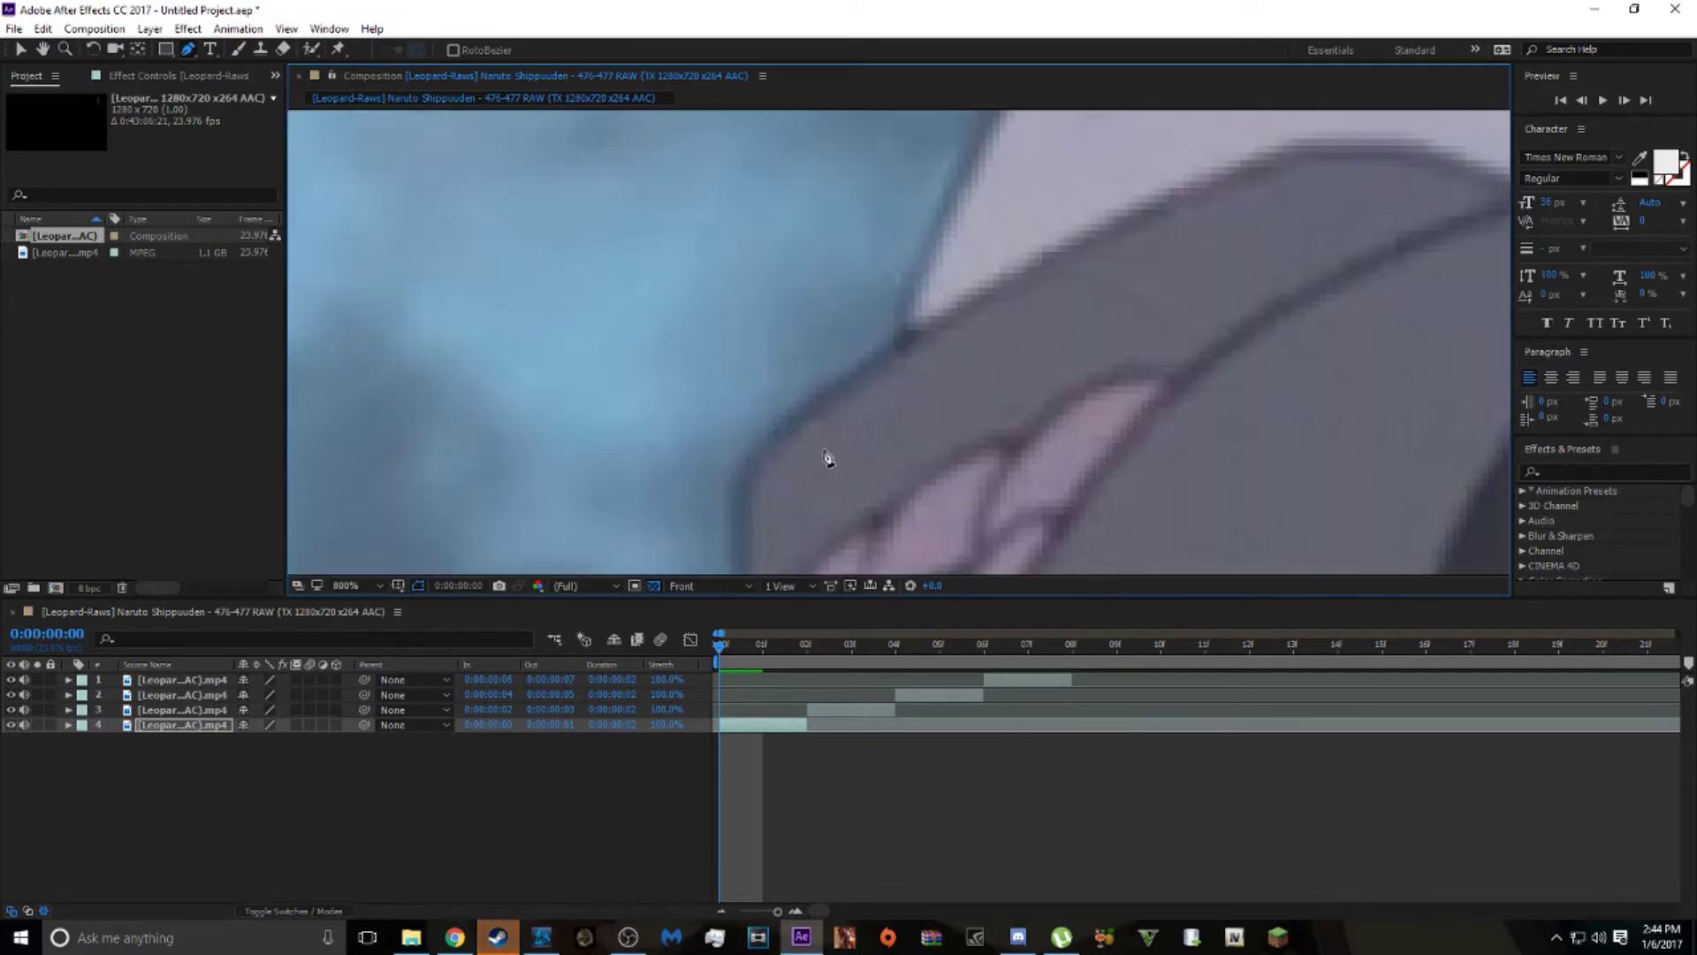
scroll(781, 502, down, 1)
click(816, 407)
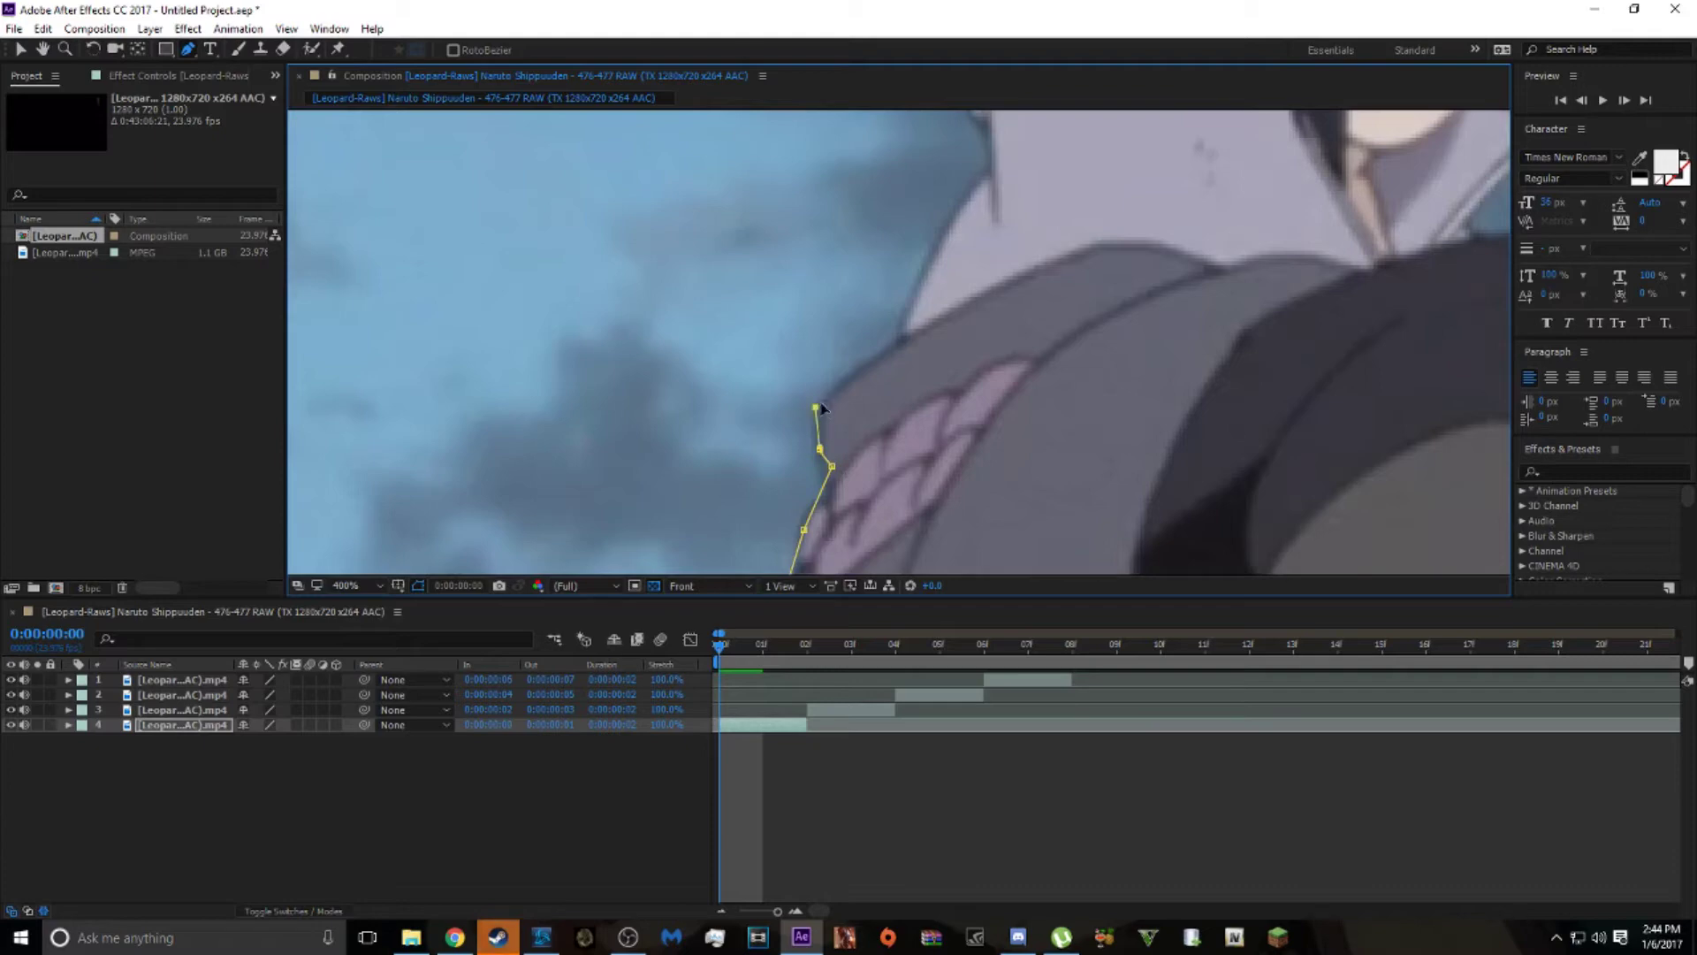
click(877, 358)
click(908, 281)
Undo the misplaced curved vertex on the shirt and set the path's end point back on the shirt's outer edge.
drag(967, 241, 961, 179)
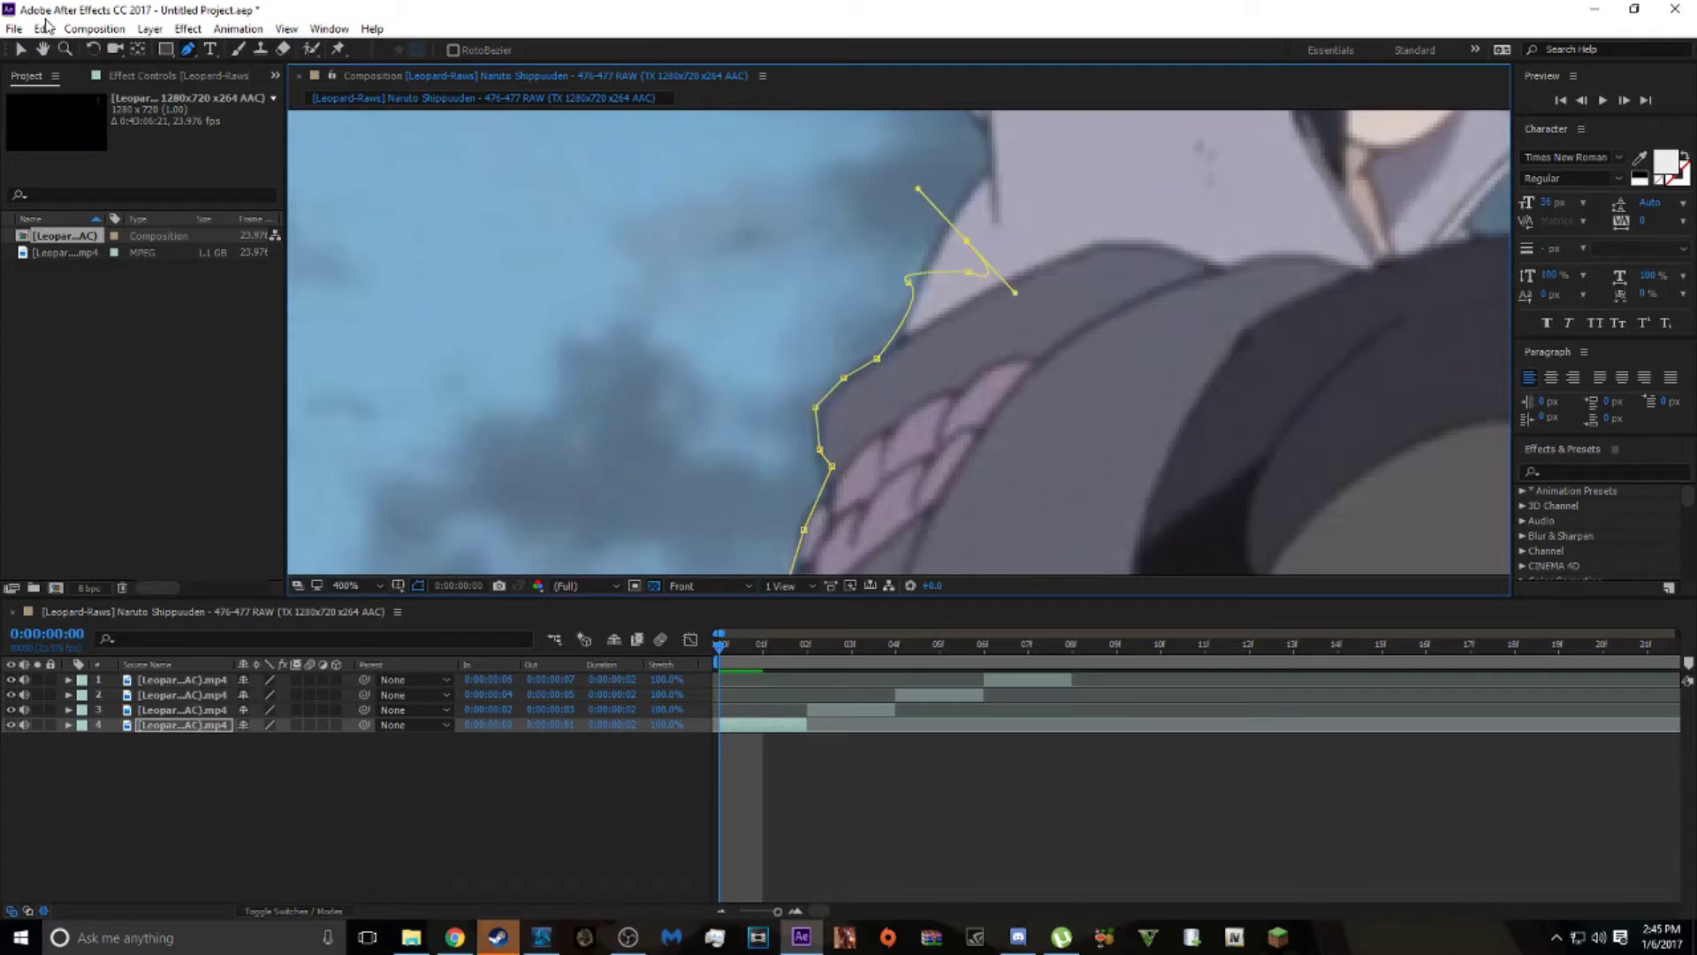
click(45, 29)
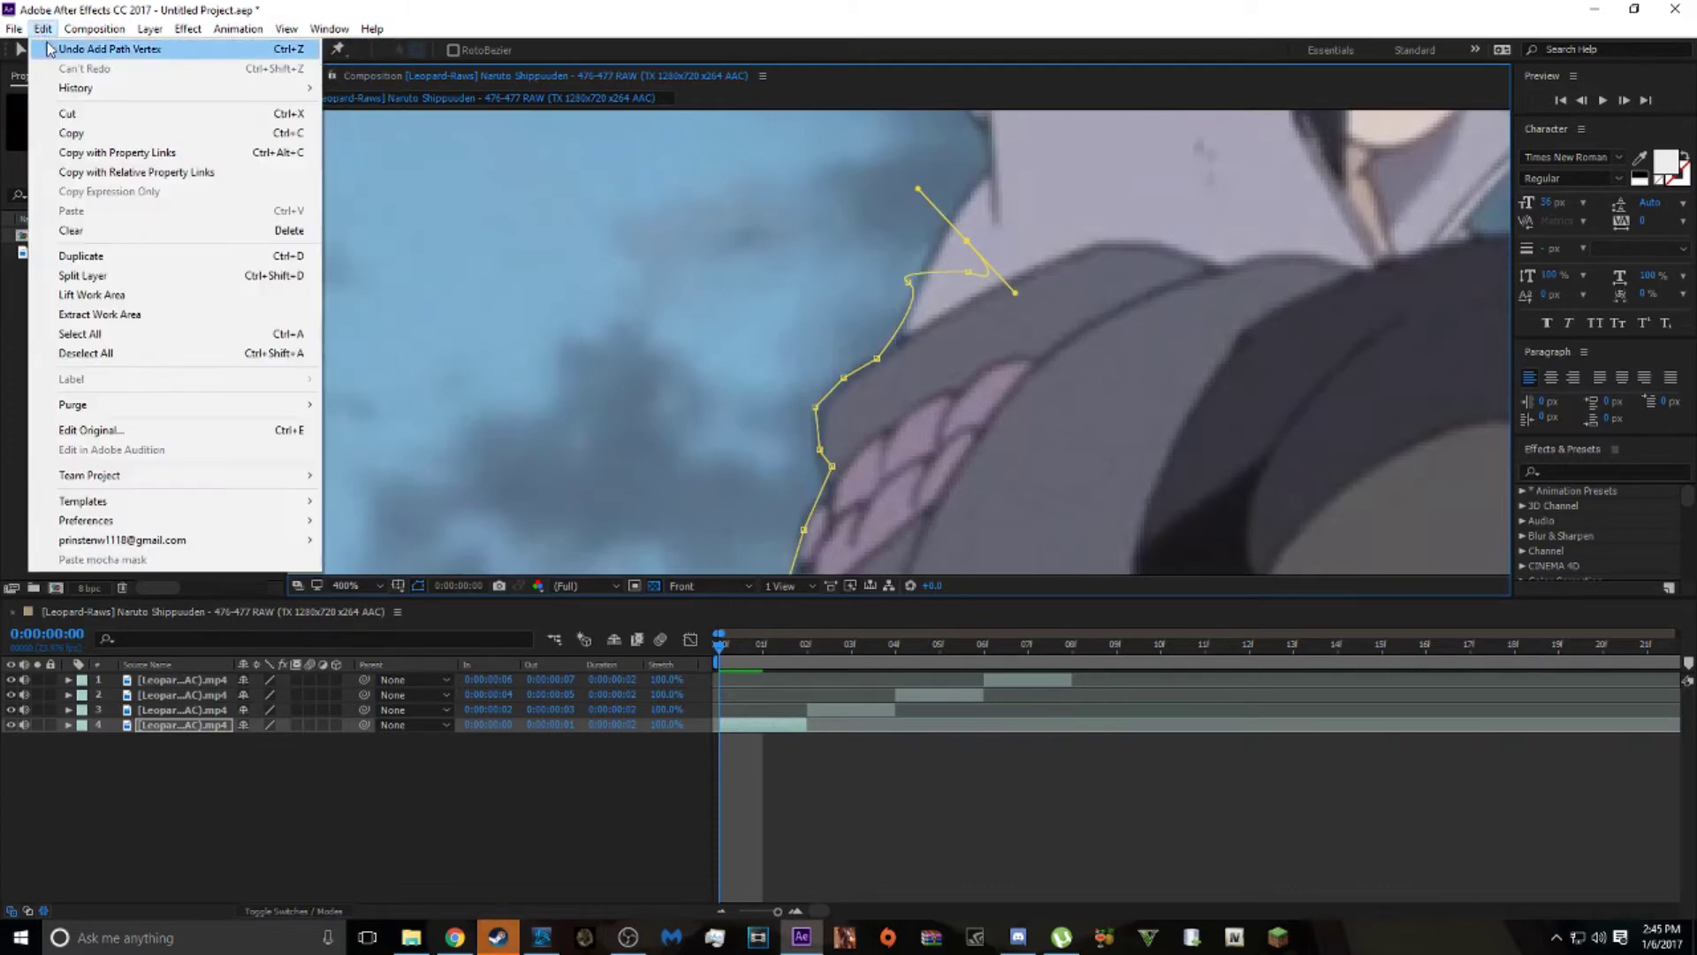
click(88, 50)
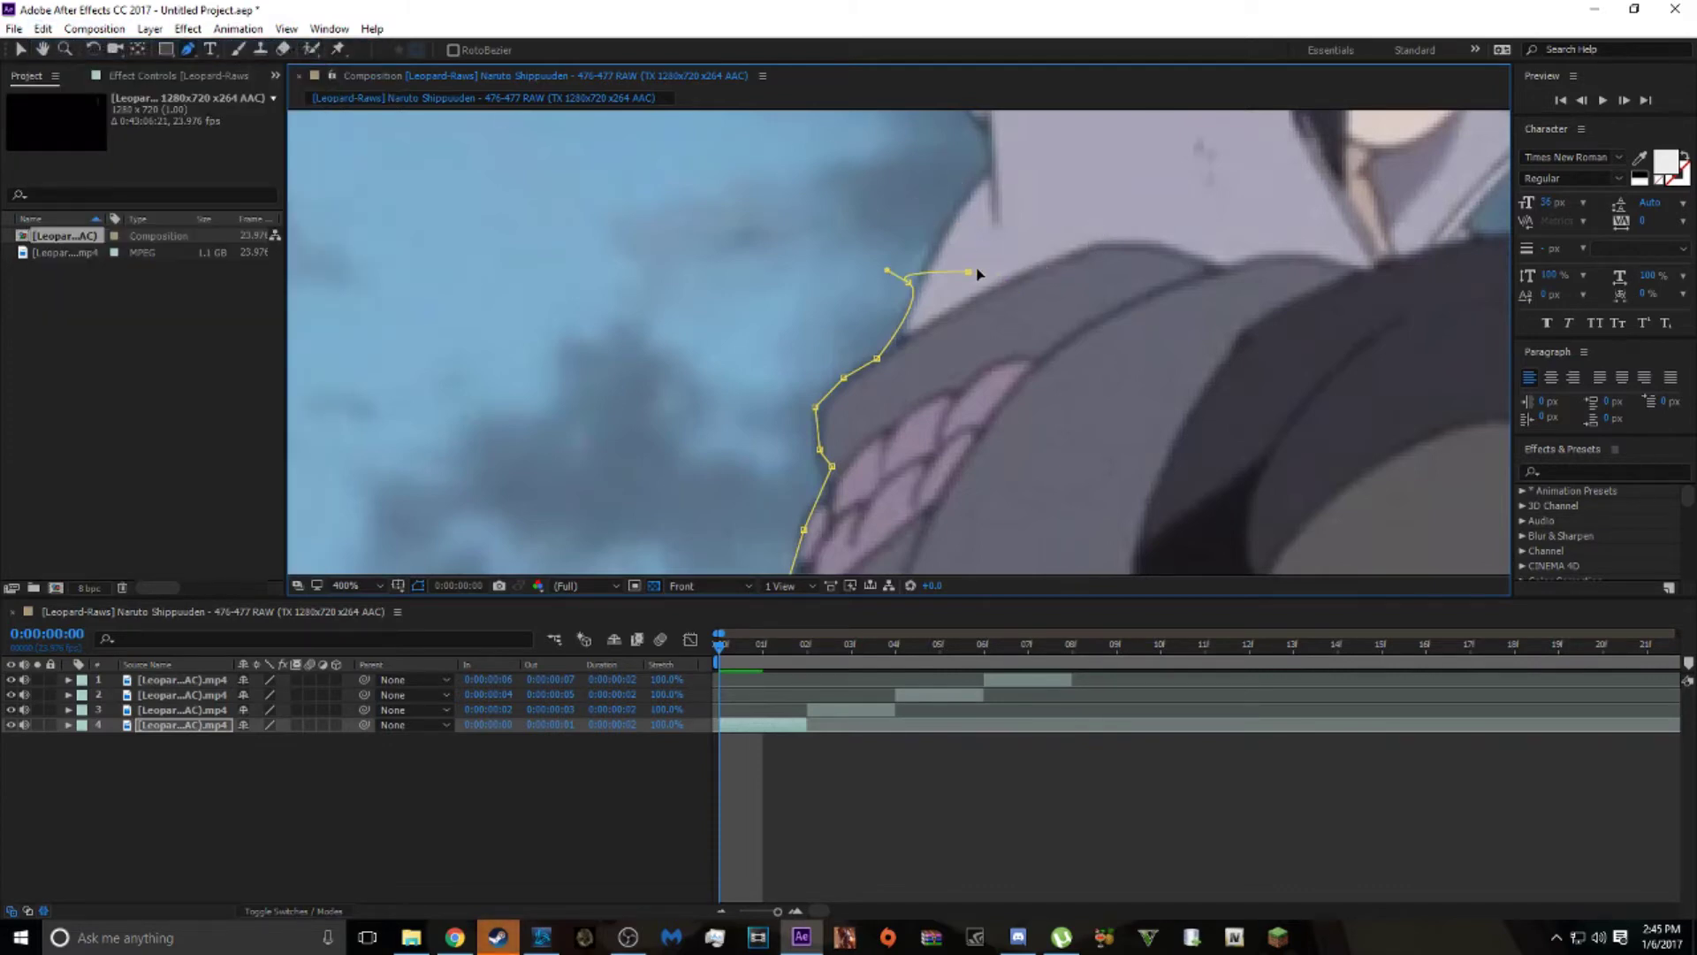
drag(969, 272, 989, 179)
scroll(925, 280, down, 4)
Continue the mask path around the raised arm and over the hair down to the collar.
click(869, 210)
click(859, 182)
click(854, 136)
click(923, 122)
click(912, 158)
click(919, 183)
click(929, 187)
click(972, 213)
click(1094, 286)
click(1090, 310)
click(1059, 305)
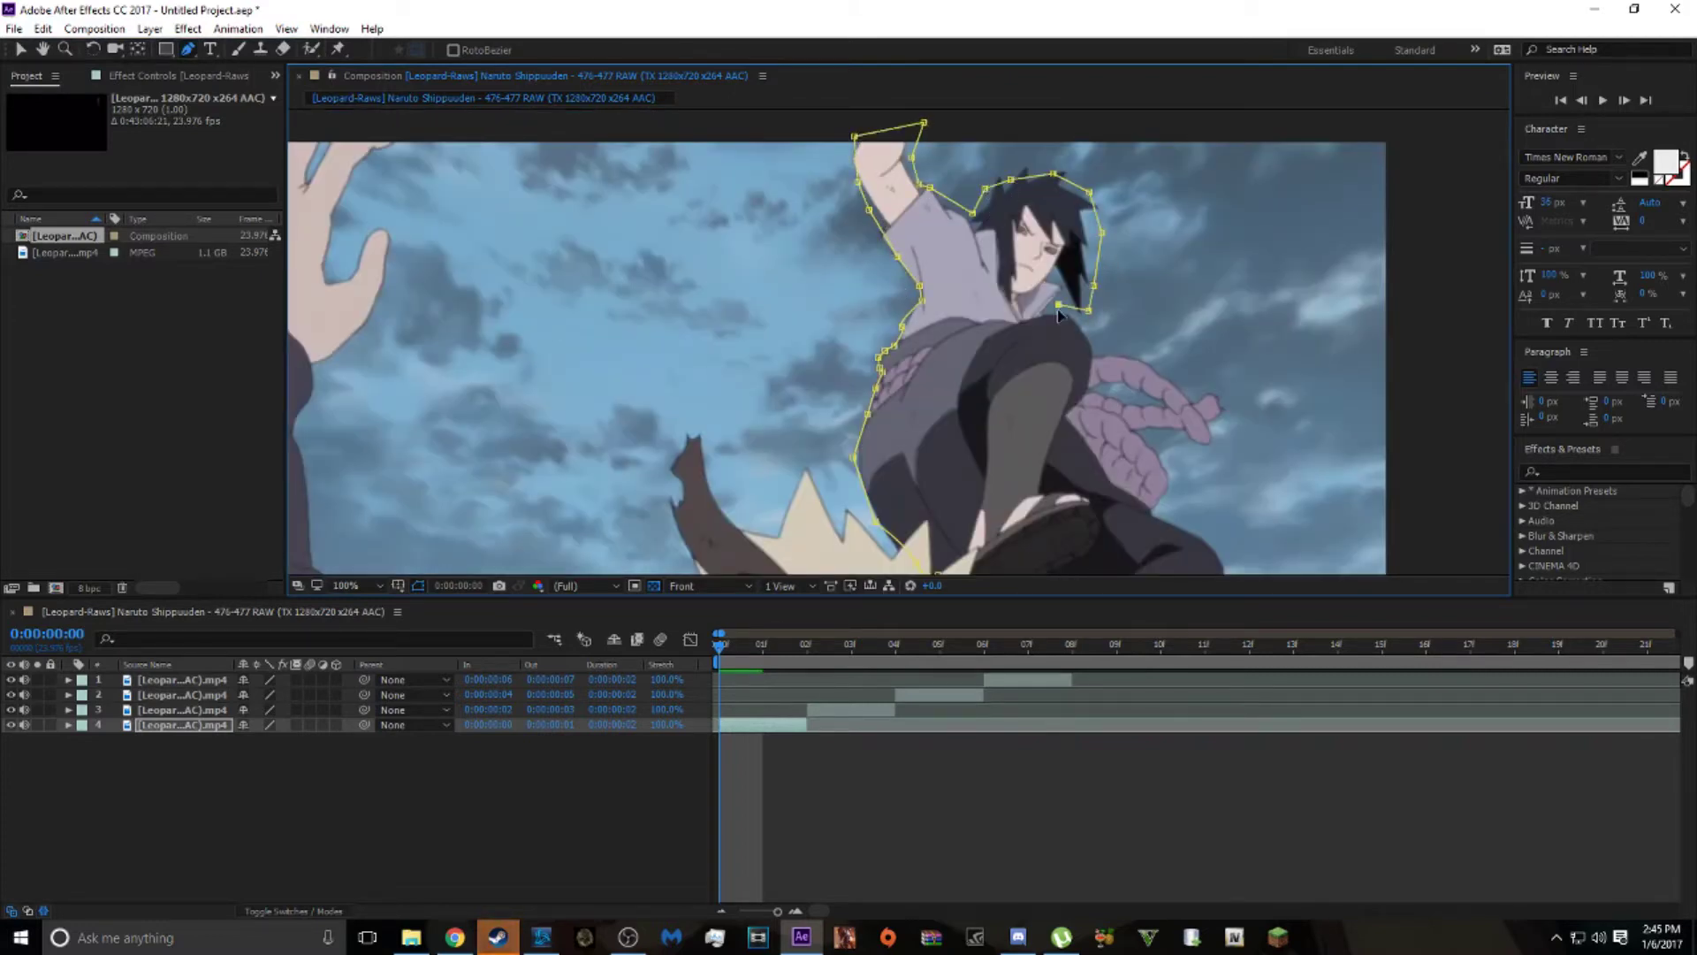
Trace the mask path around the trailing rope belt and down to the top of the rear thigh.
click(1189, 372)
click(1189, 396)
click(1217, 395)
click(1244, 422)
click(1213, 439)
click(1185, 441)
click(1136, 430)
click(1171, 490)
click(1150, 512)
click(1208, 537)
Trace the mask path around the rear knee and down the back of the lower leg to the sandal.
scroll(1191, 530, down, 2)
scroll(619, 239, up, 3)
click(849, 246)
click(844, 291)
click(764, 372)
click(694, 447)
click(742, 536)
click(764, 562)
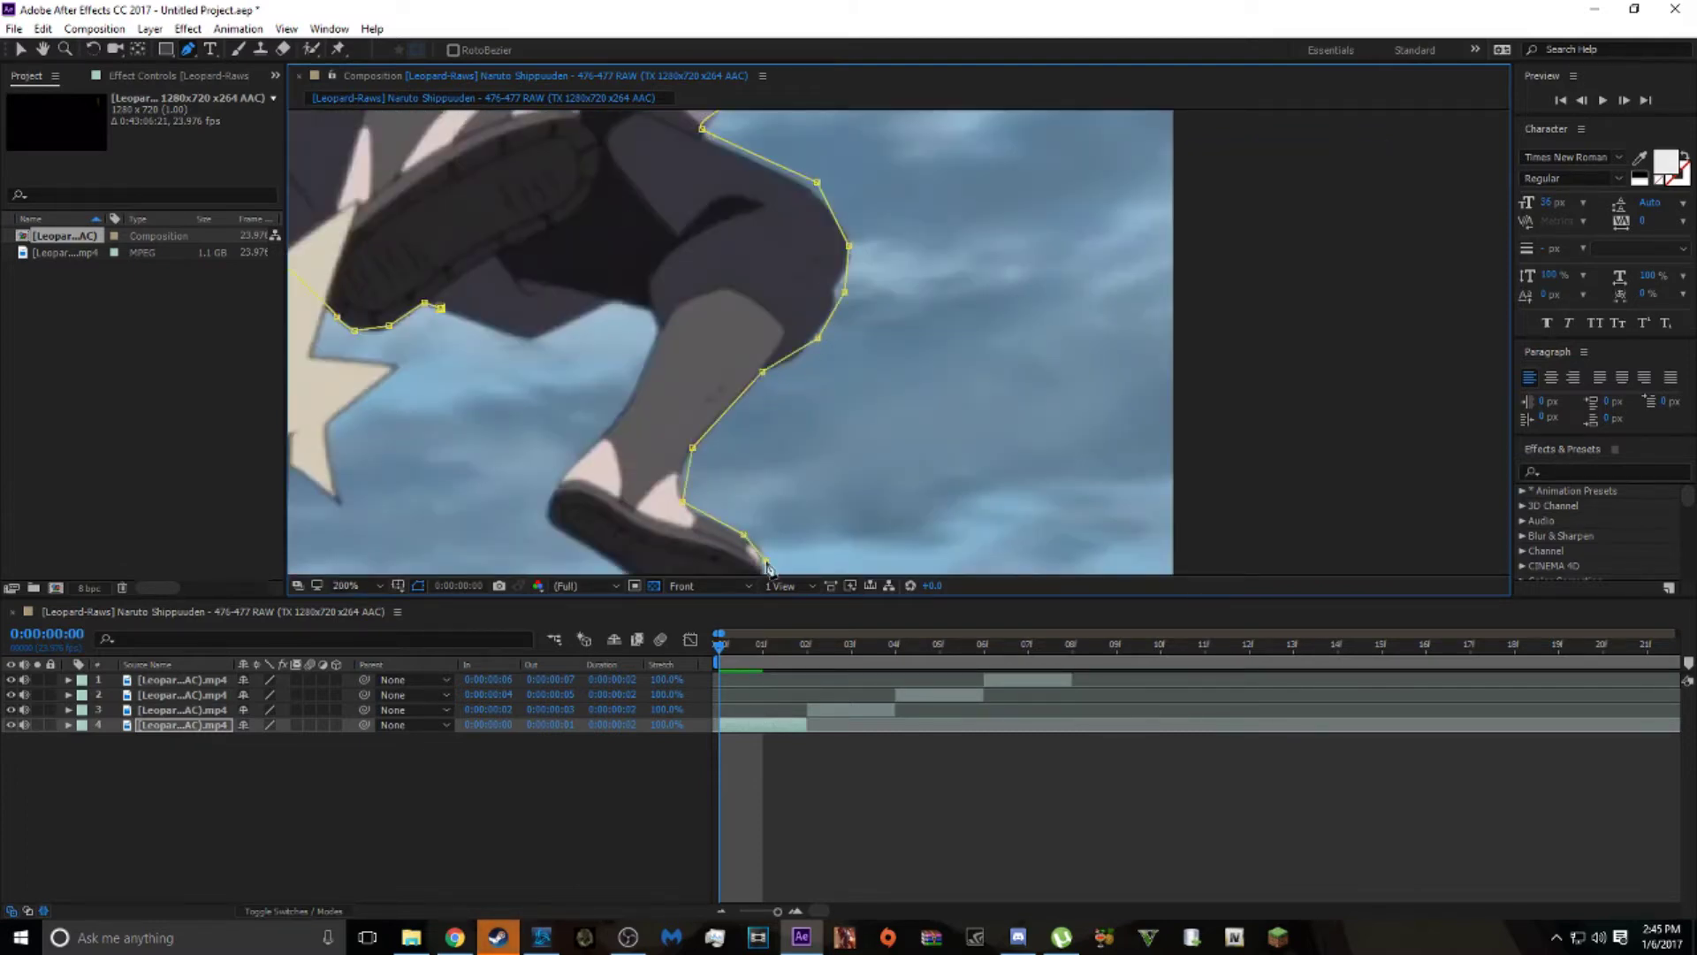
Trace around the sandal and up the shin, then close the mask at its starting point by the raised shoe.
key(comma)
click(824, 468)
click(780, 463)
click(722, 430)
click(736, 400)
click(762, 377)
click(778, 329)
click(748, 320)
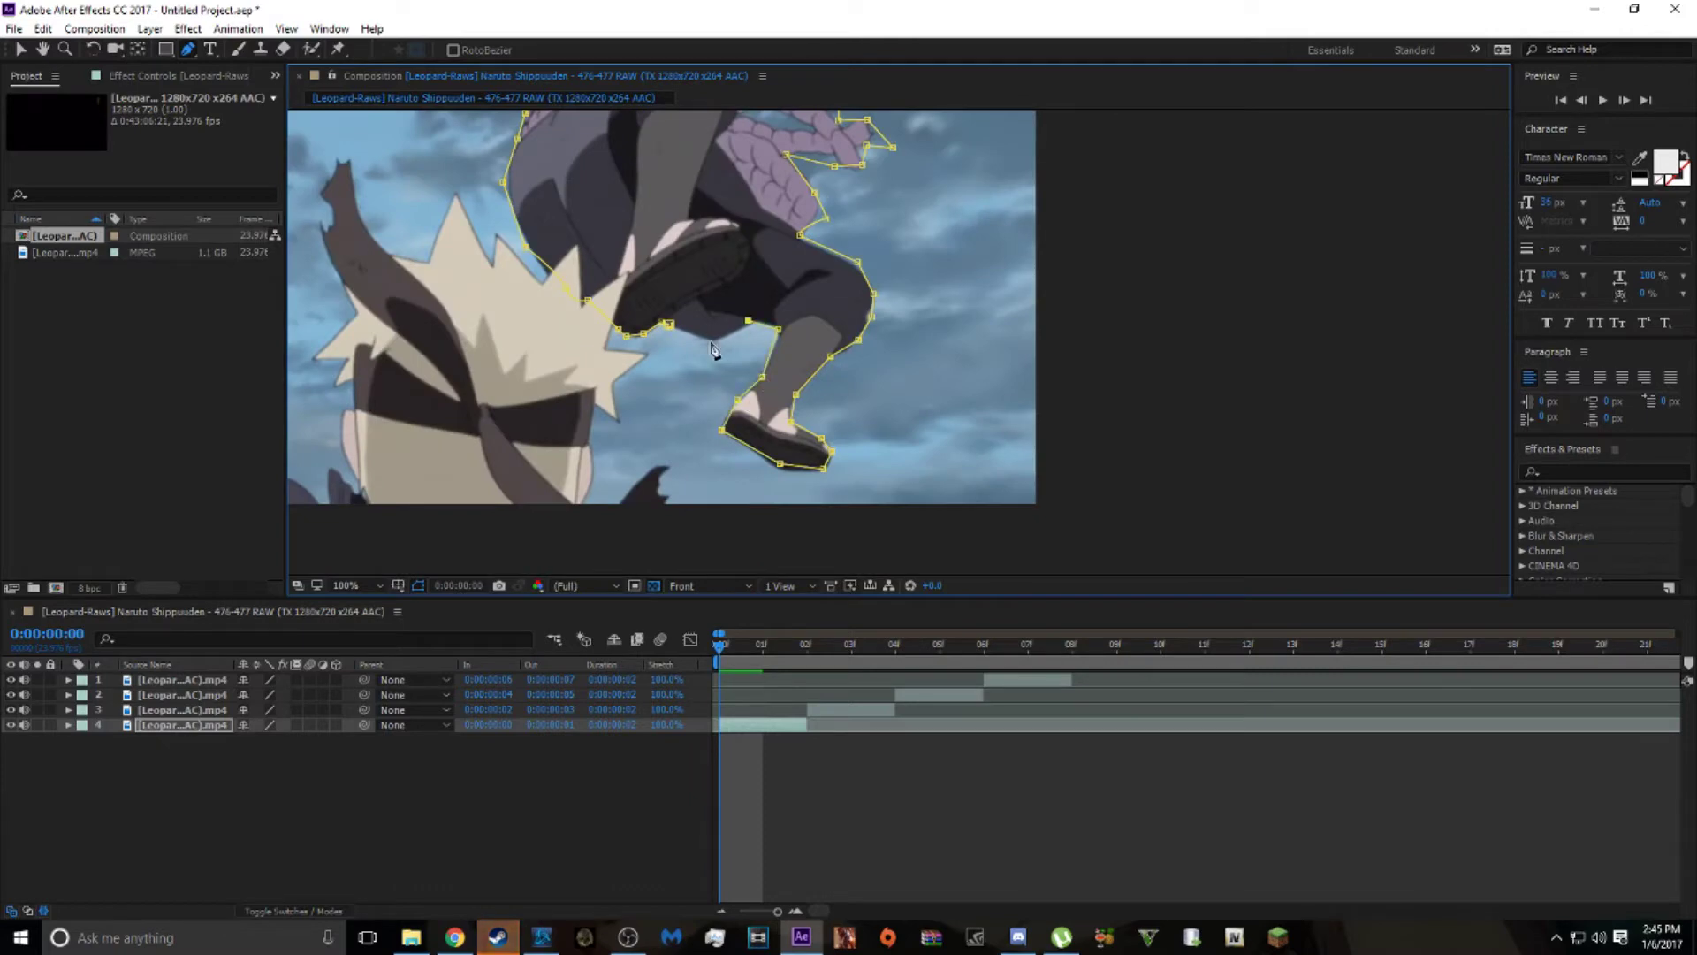
click(670, 325)
key(comma)
key(comma)
key(comma)
key(comma)
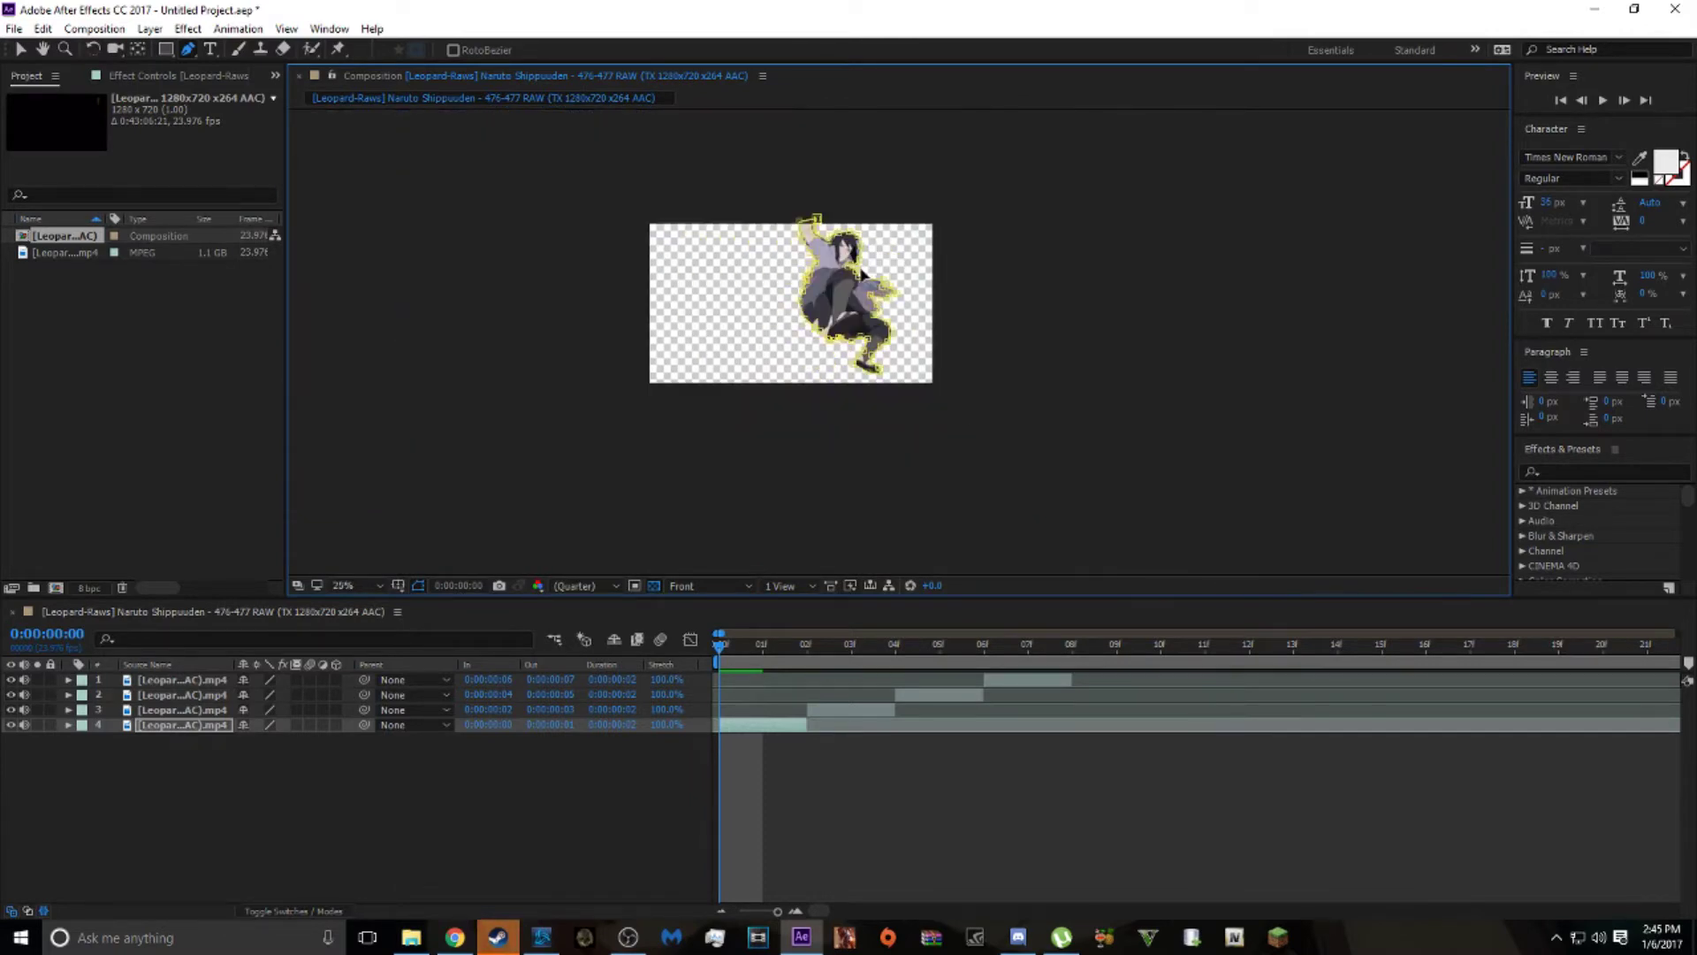
key(period)
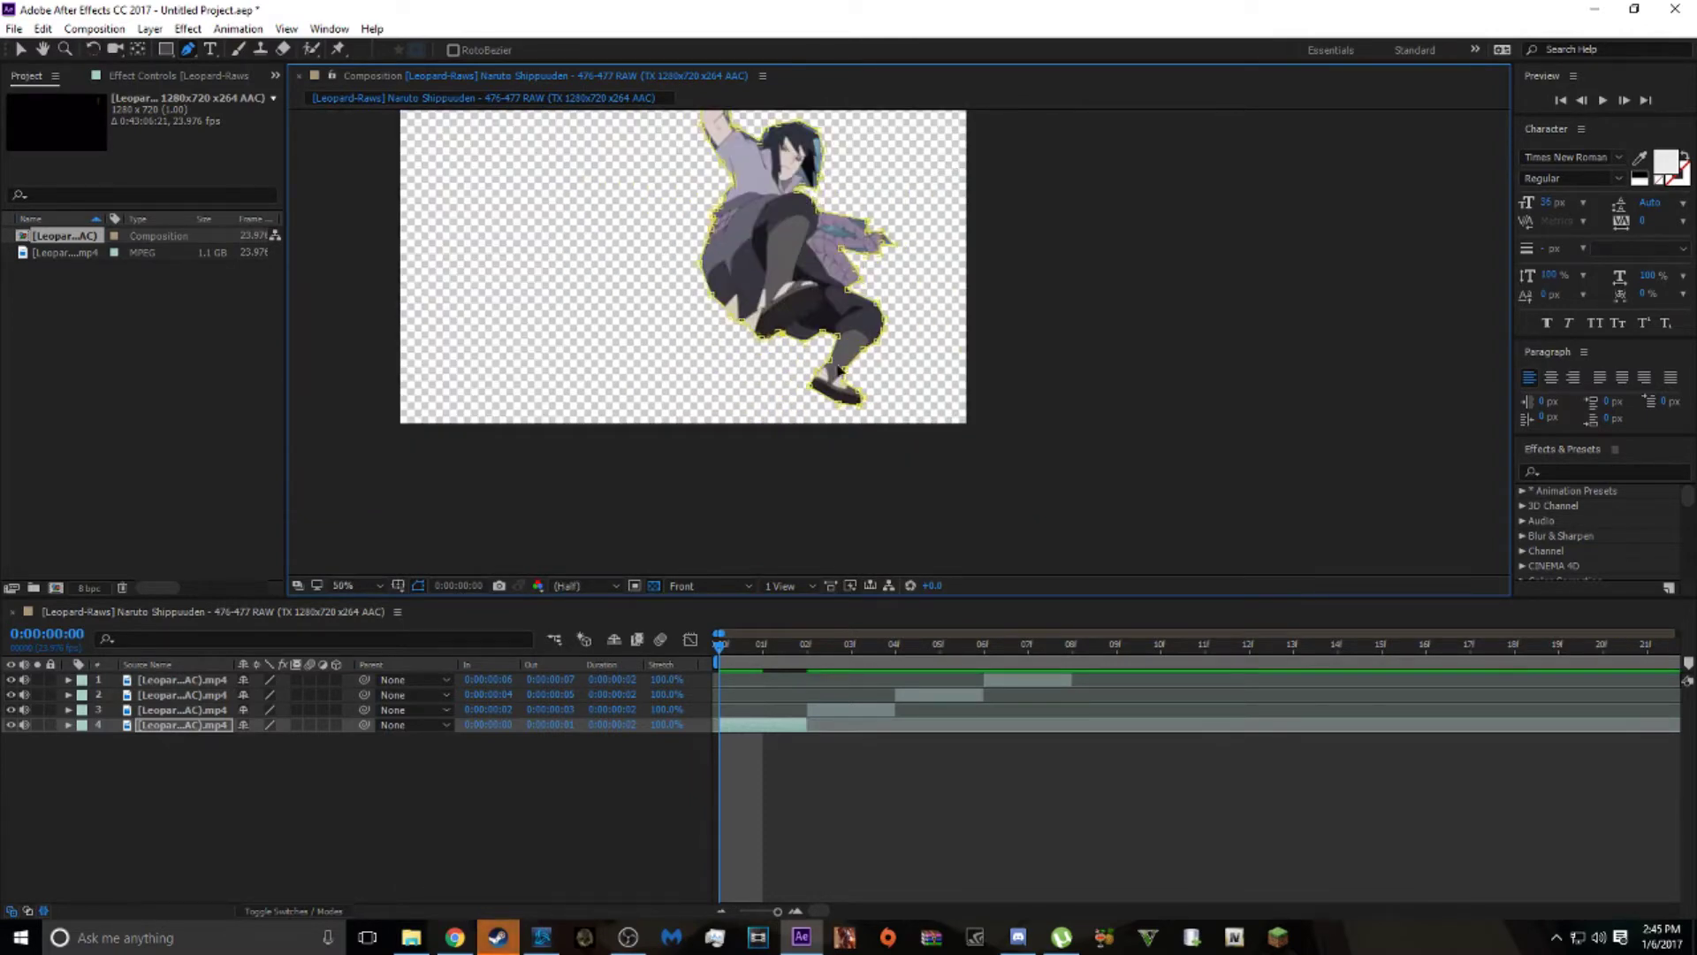
Select layer 3 and move the playhead to frame 2, where its drawing begins.
click(834, 710)
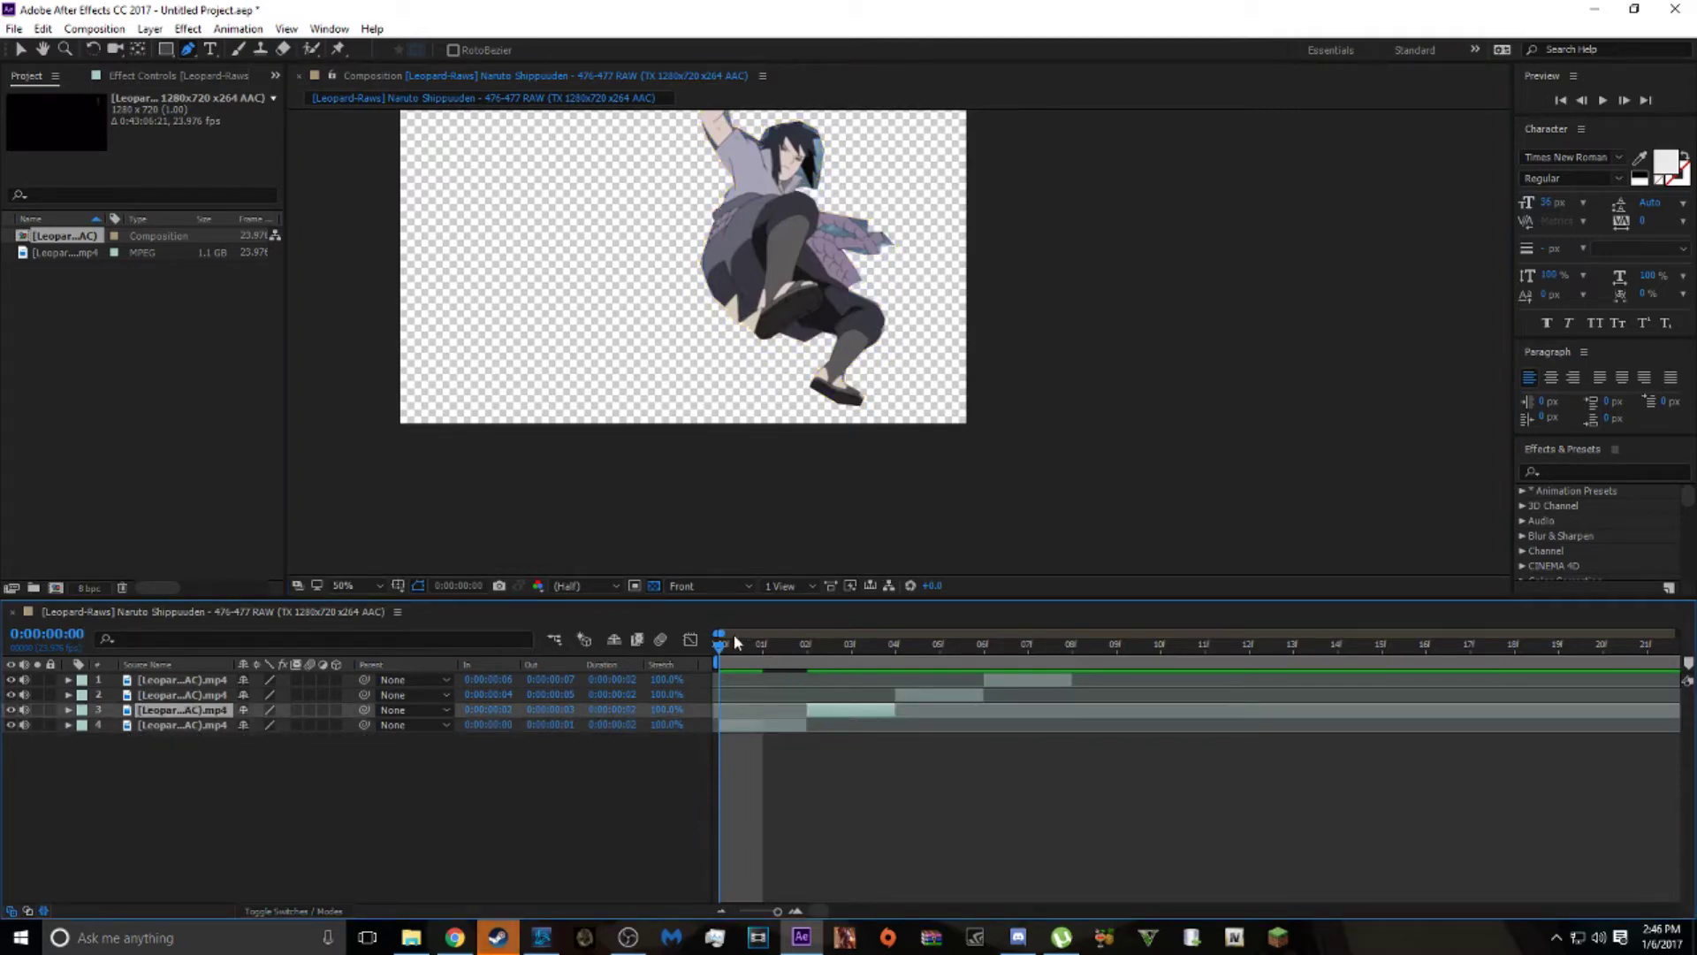
drag(720, 651, 661, 704)
key(Page_Down)
key(Page_Down)
key(Home)
key(Page_Down)
key(Page_Down)
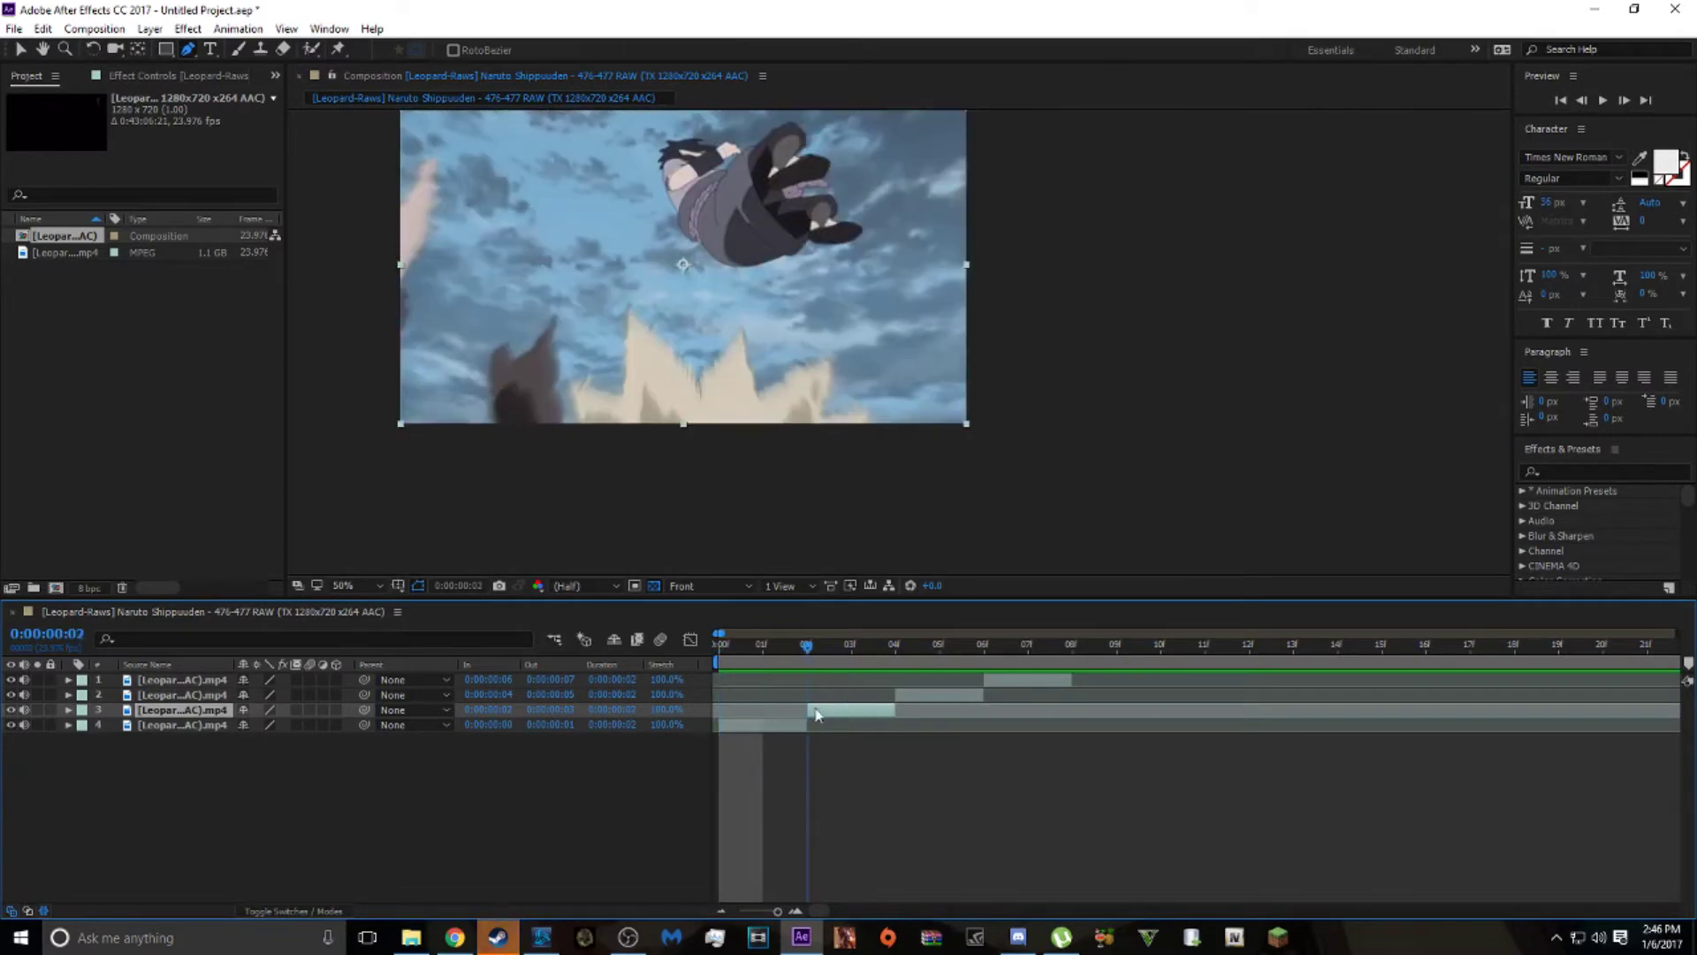
key(Home)
drag(696, 676, 840, 677)
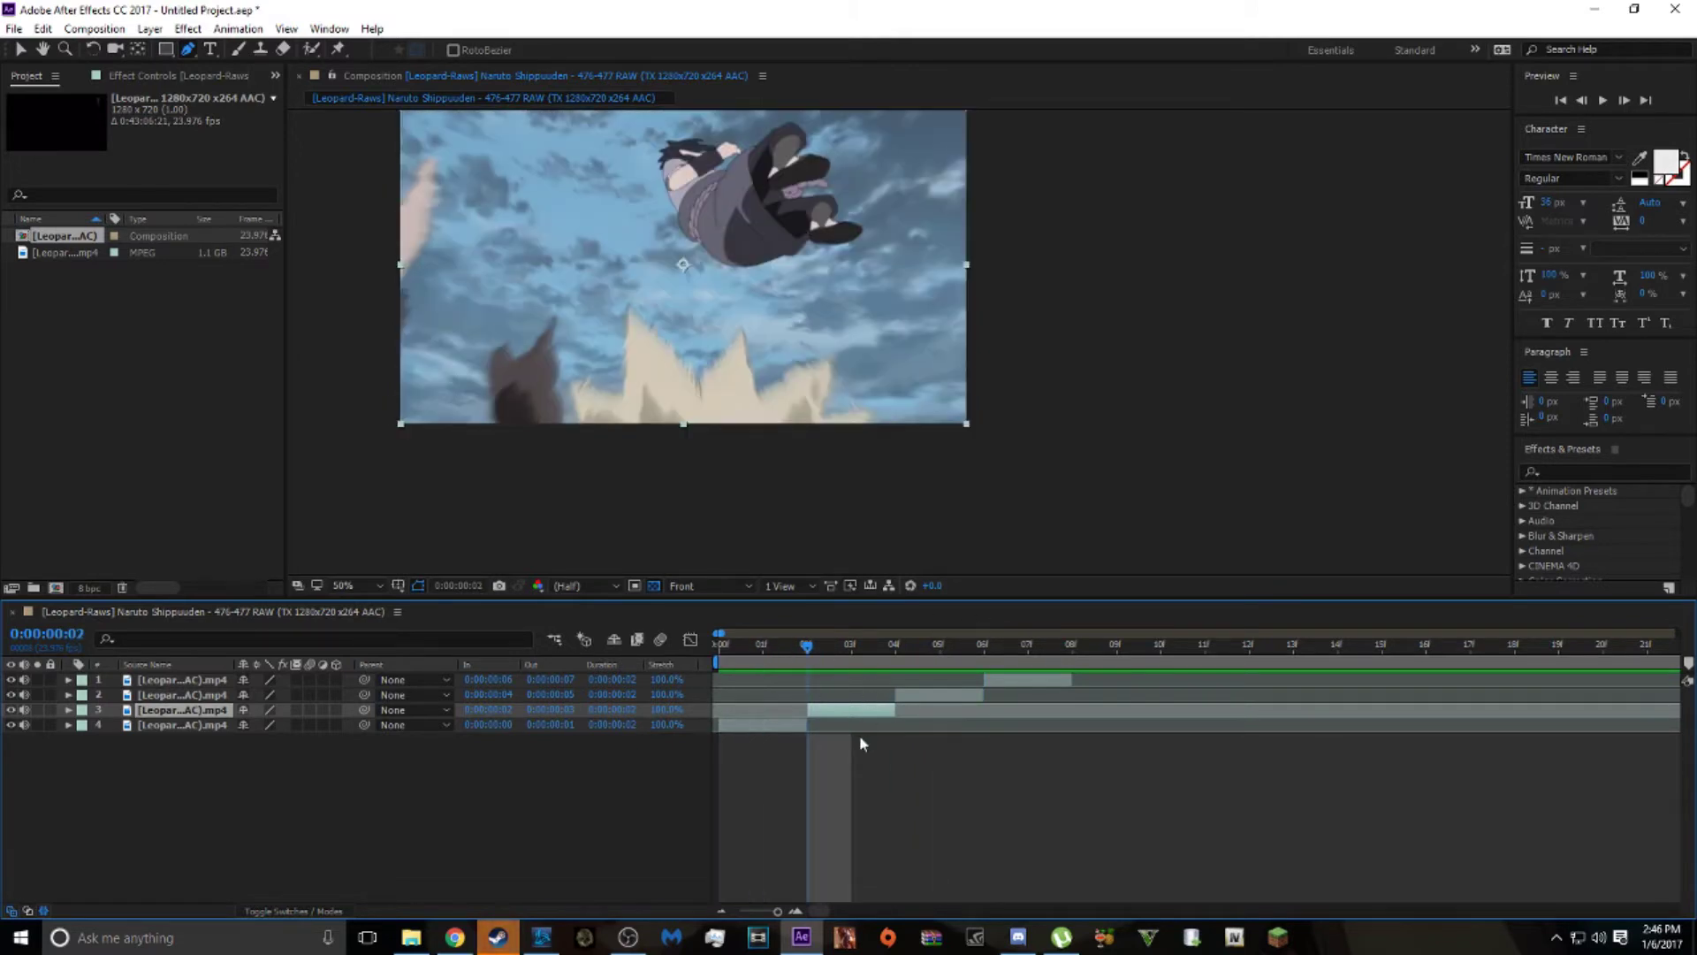
Start a Pen mask on layer 3, tracing from the character's underside along the back and around the head.
scroll(676, 160, up, 1)
scroll(766, 295, down, 1)
click(735, 265)
click(703, 250)
click(682, 234)
click(663, 203)
click(662, 172)
click(651, 126)
click(710, 137)
Try to trace the rest of the character's outline around the legs and feet on layer 3 and close the path.
click(741, 147)
click(775, 131)
click(800, 118)
click(835, 151)
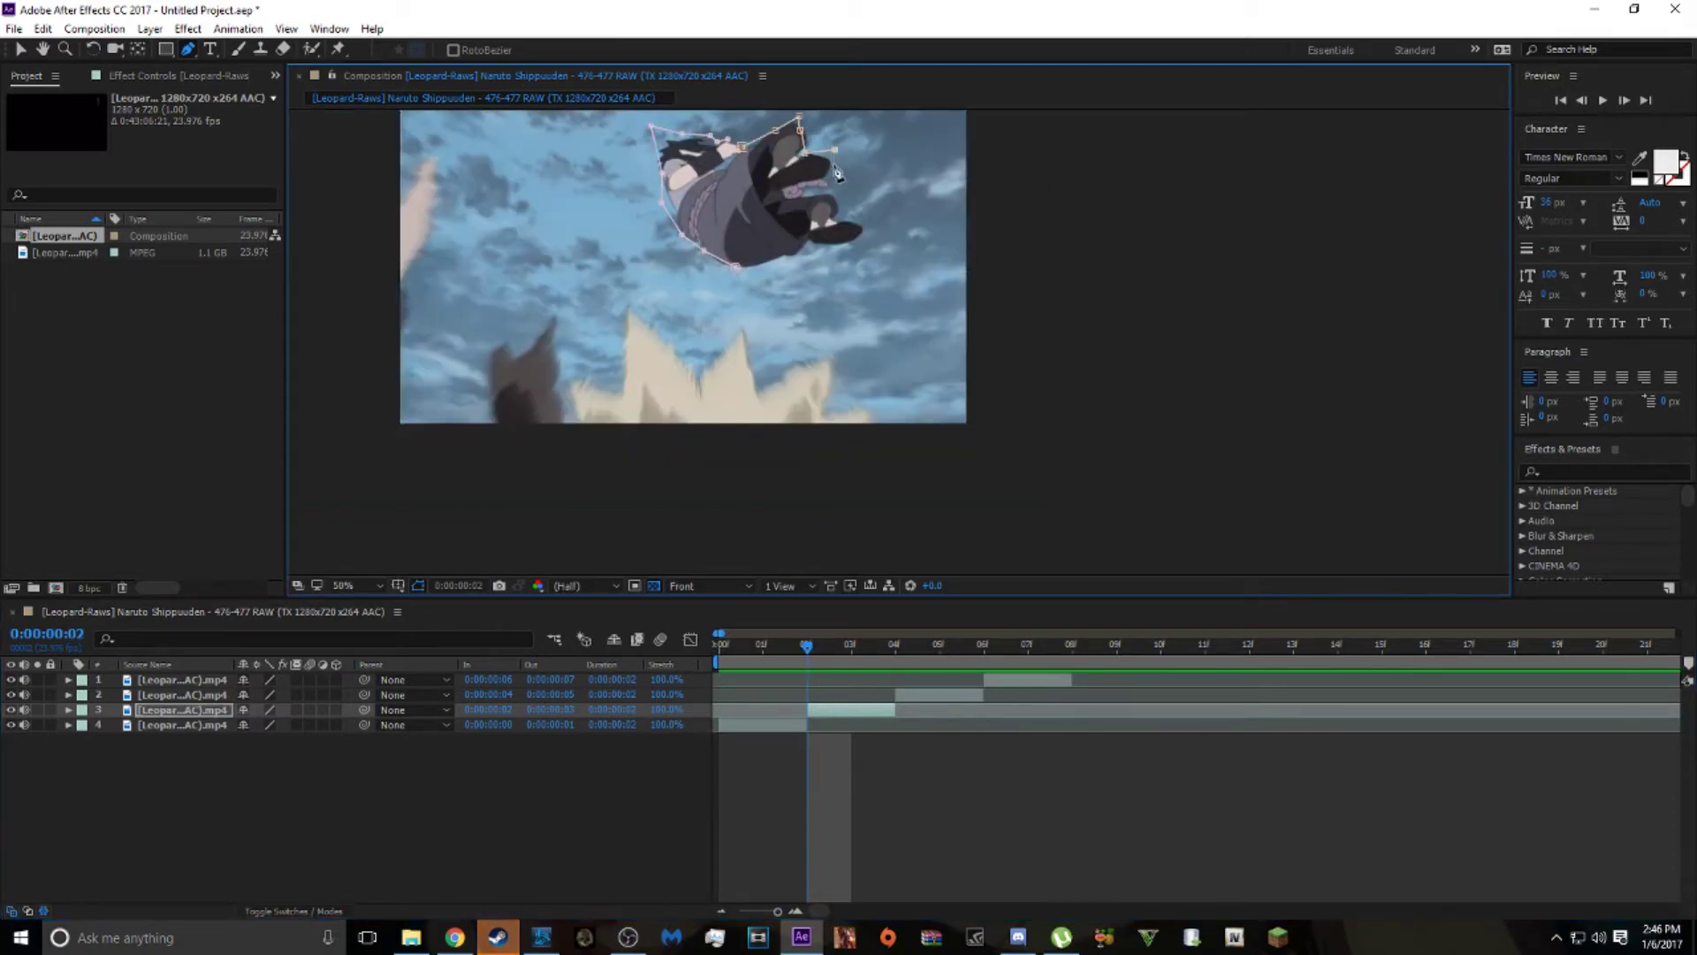
drag(827, 181, 829, 193)
click(42, 28)
click(58, 46)
click(807, 190)
click(863, 231)
click(799, 246)
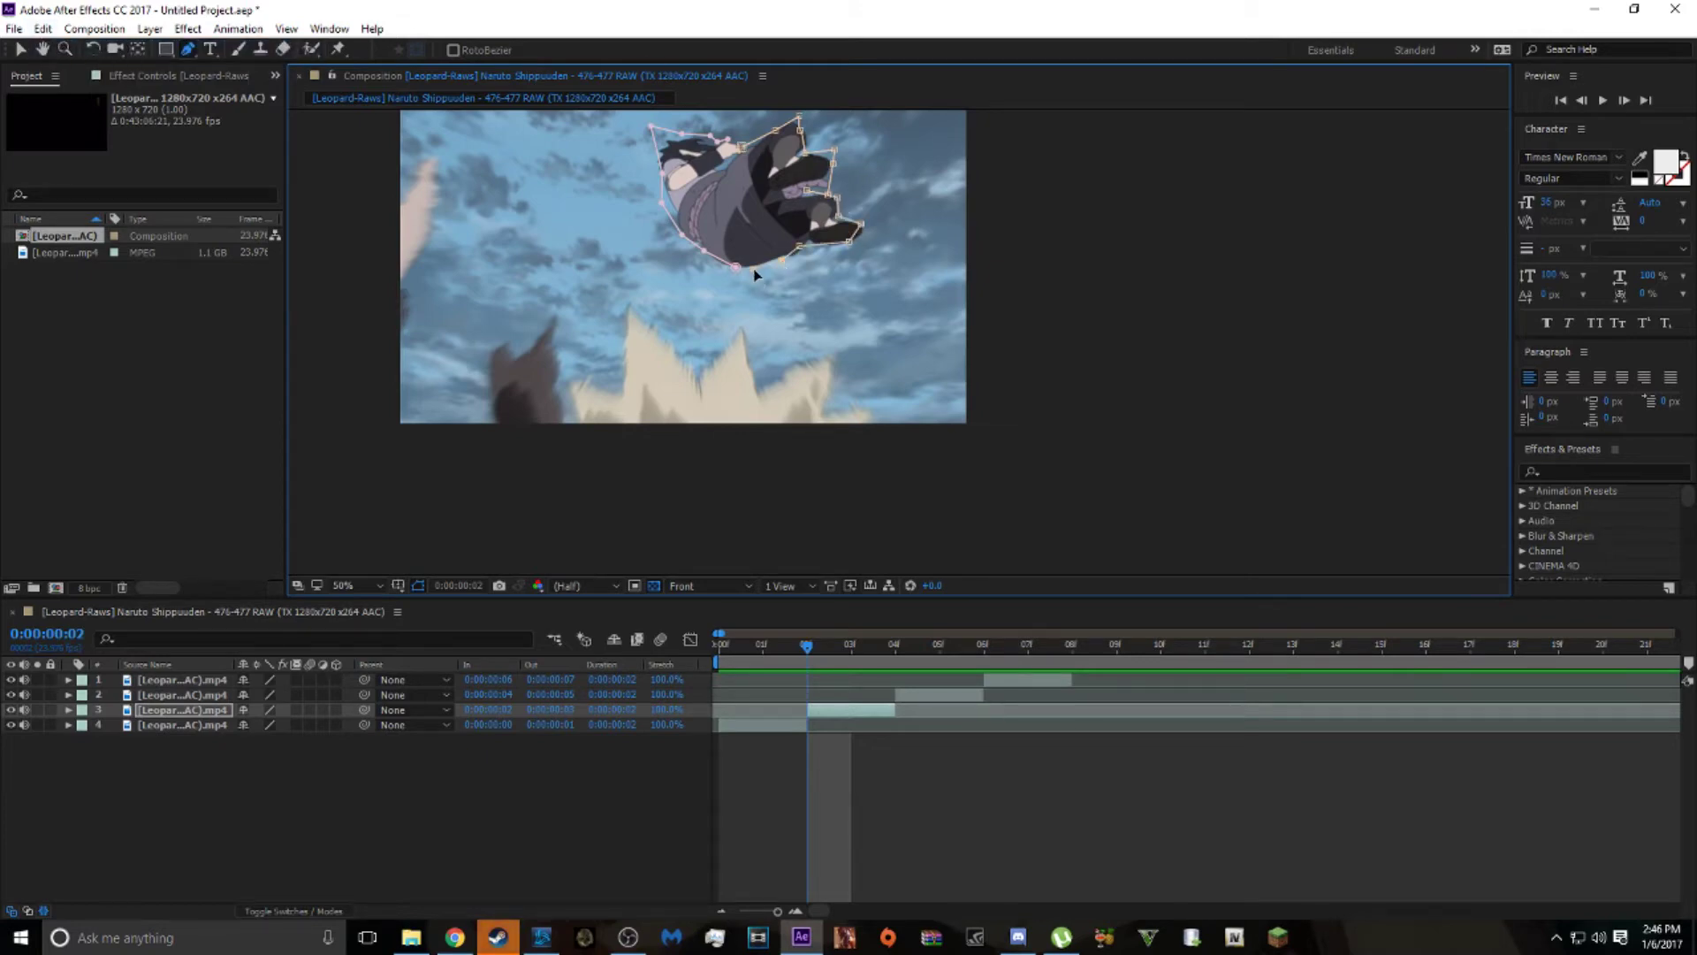
click(744, 146)
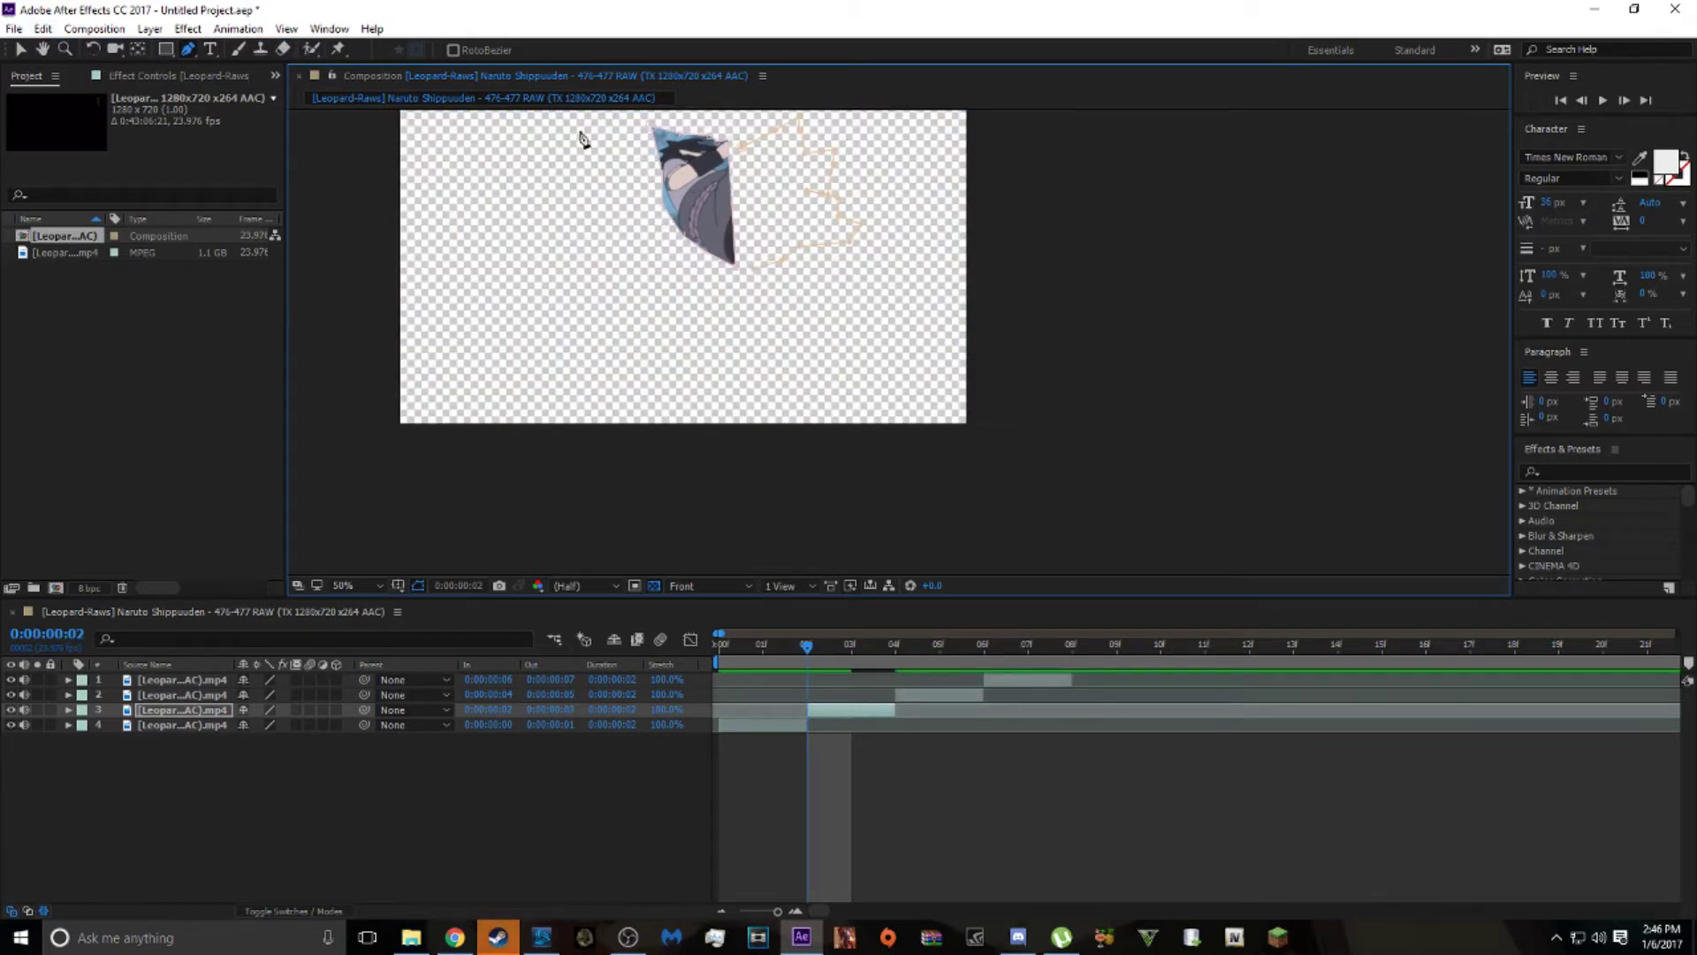
Reshape layer 3's mask by pulling its points outward to enclose the legs, with a notch between the feet.
right_click(744, 145)
mouse_move(796, 154)
click(1084, 284)
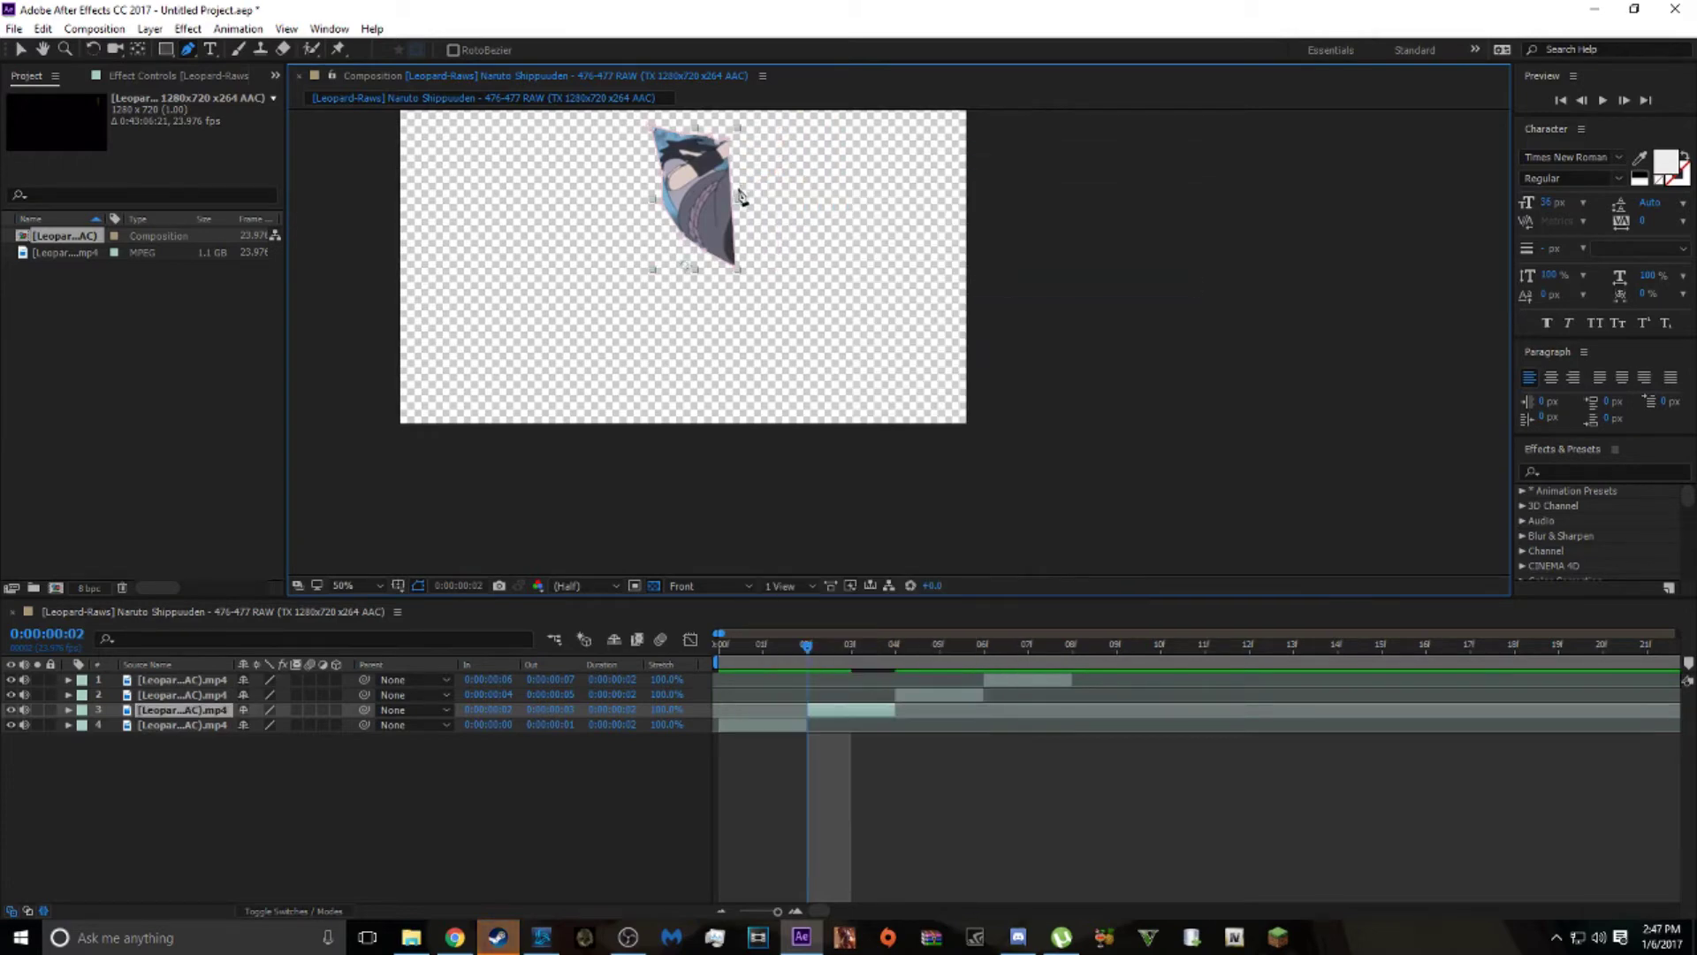
drag(741, 196, 860, 144)
drag(738, 267, 875, 227)
drag(863, 146, 838, 179)
At frame 4, start a Pen mask on layer 2, tracing from the character's underside around to the head.
click(812, 655)
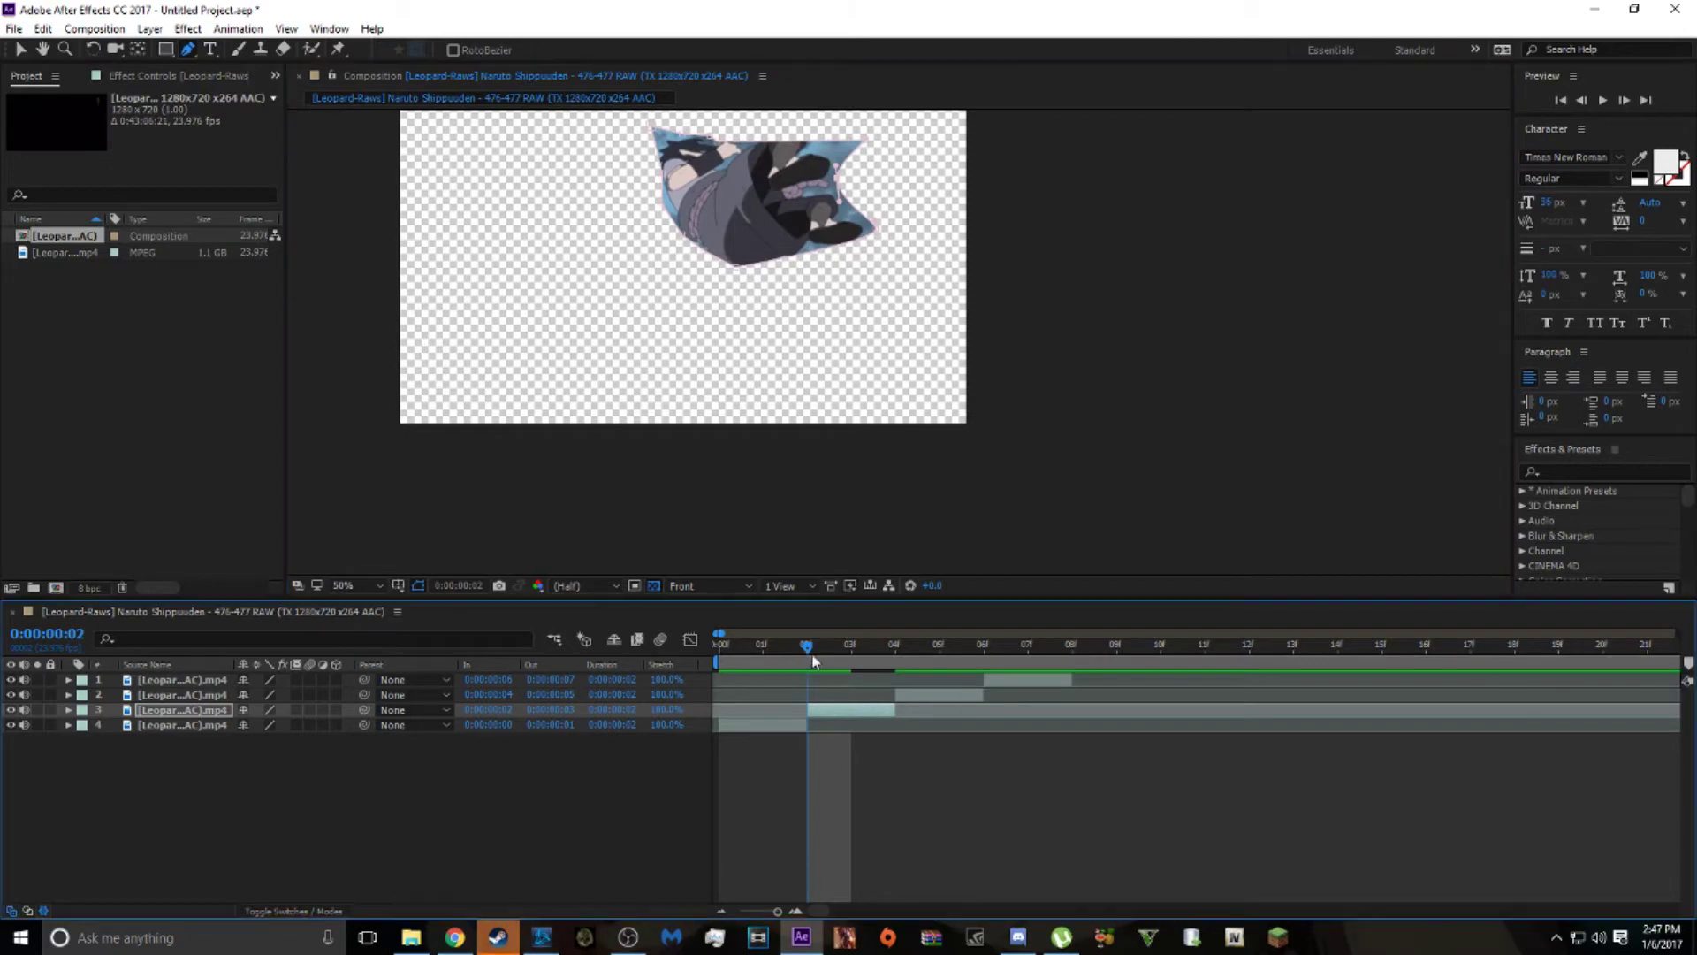
drag(812, 661, 895, 655)
click(761, 240)
click(182, 695)
click(753, 240)
click(726, 232)
click(697, 243)
click(678, 226)
click(652, 210)
click(645, 195)
Continue layer 2's mask path over the character's back toward the upper foot and close it at the starting point.
click(675, 158)
click(718, 135)
click(750, 118)
click(781, 107)
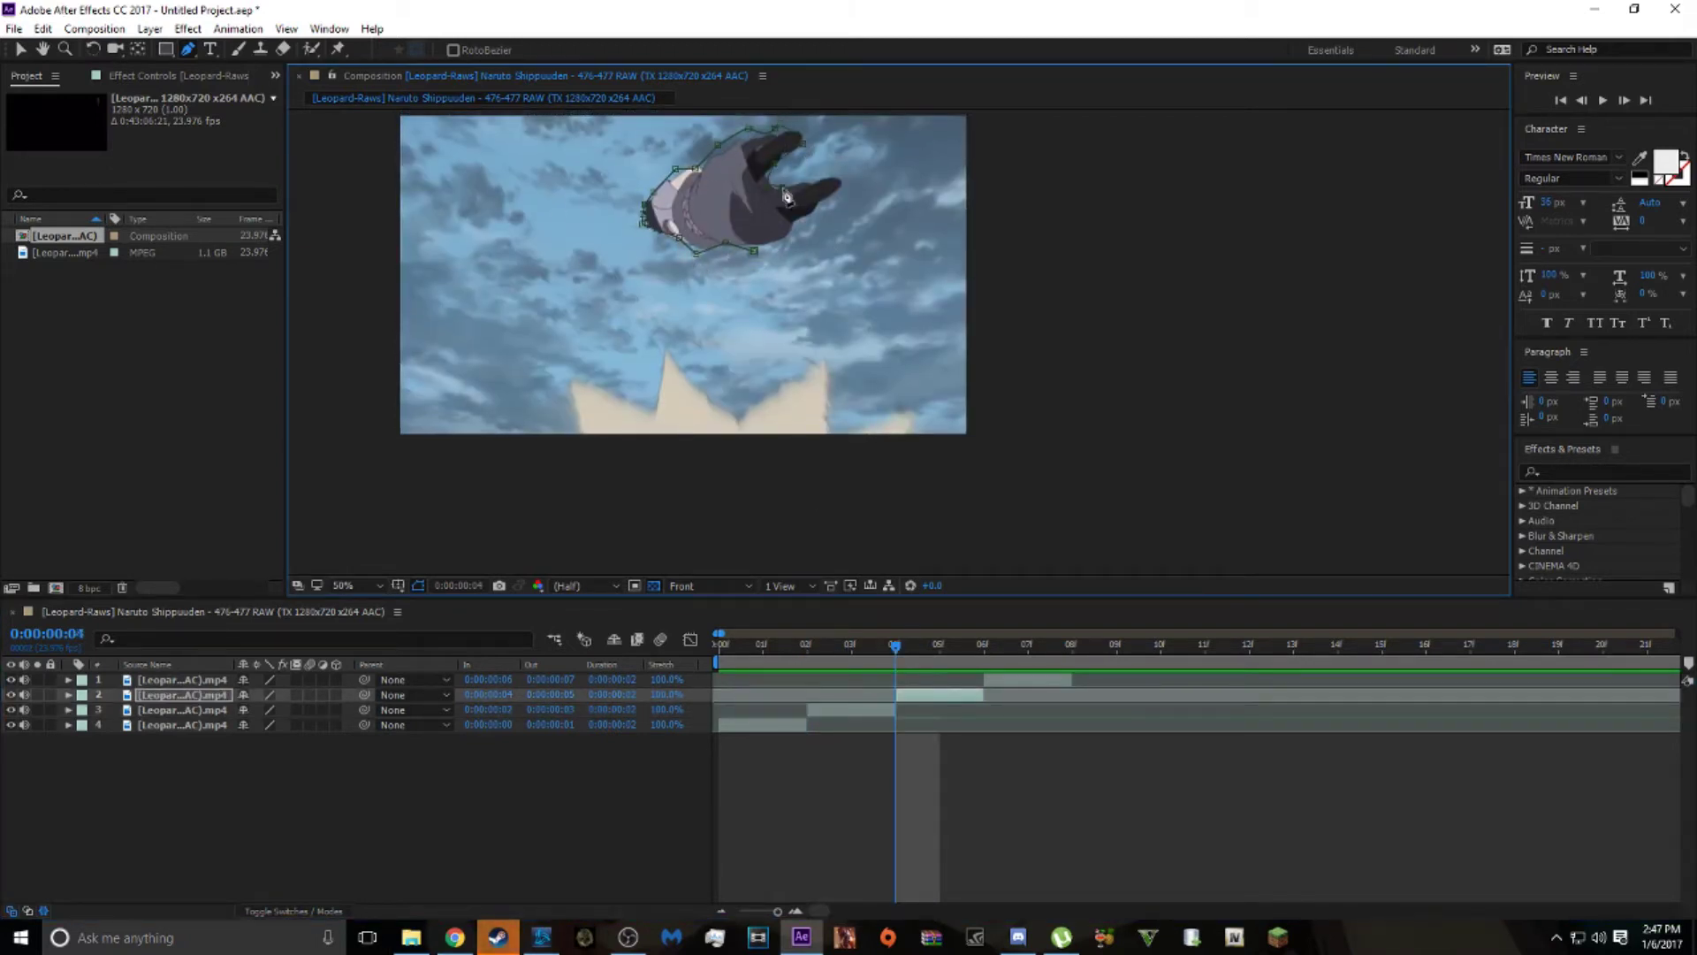
click(754, 250)
At frame 6, start a Pen mask on layer 1 from the hair up to the rope belt's tail, undoing the misplaced vertex.
click(994, 643)
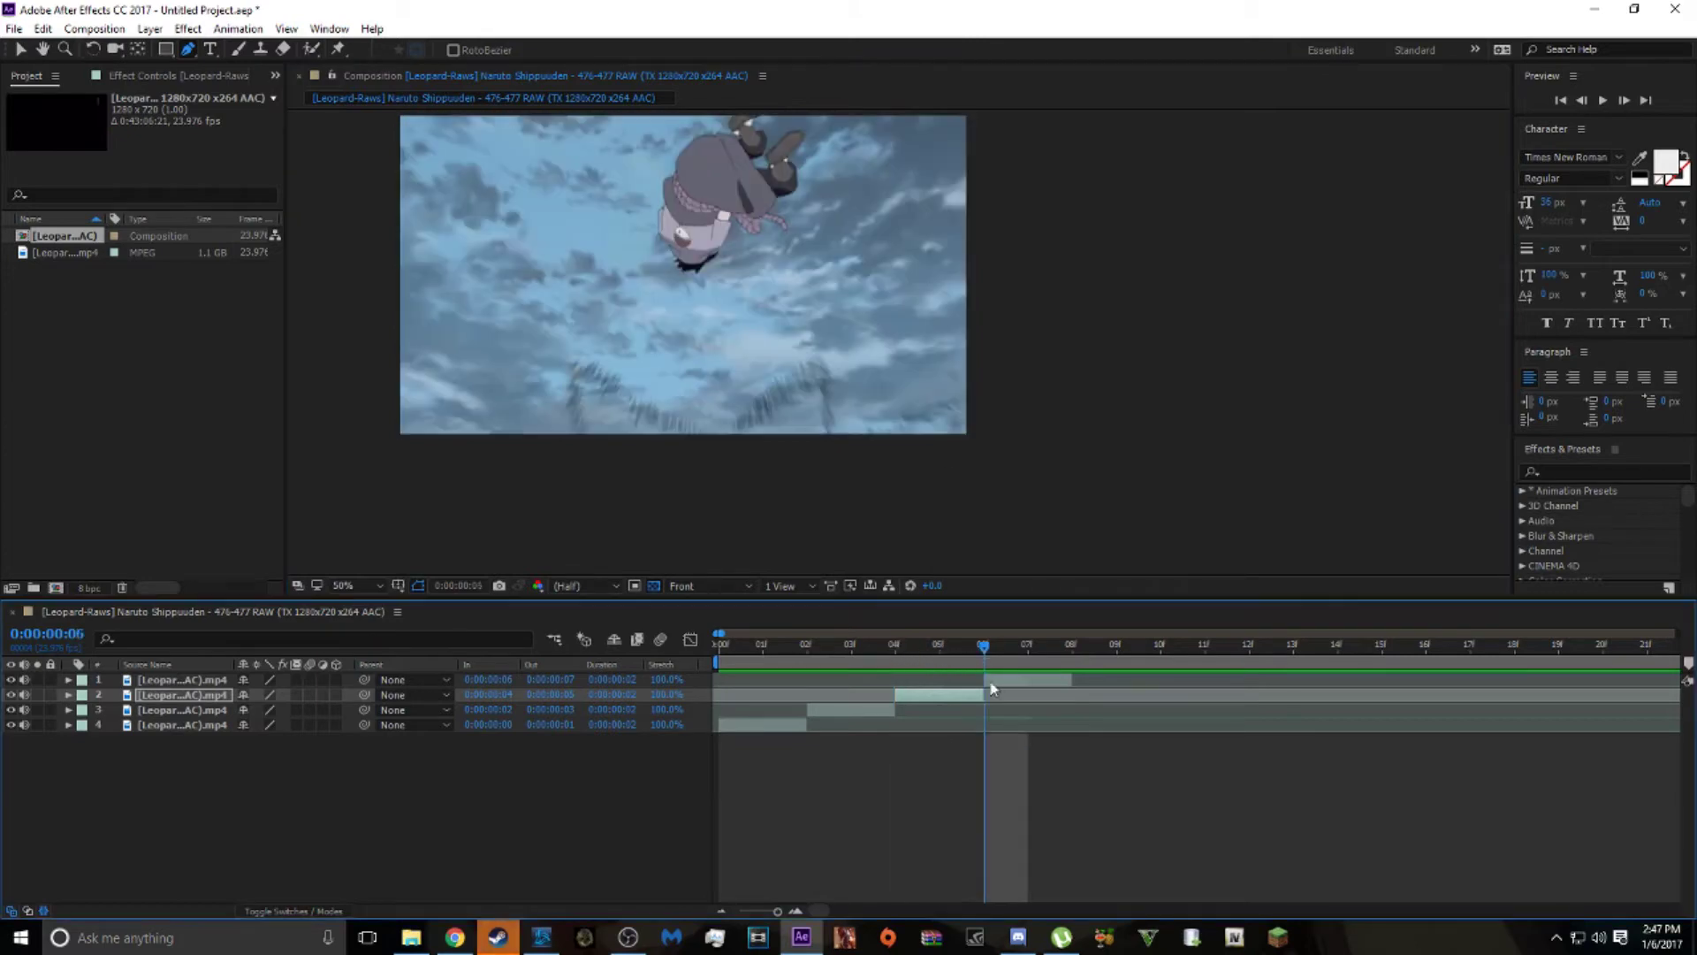
click(722, 261)
click(720, 232)
click(739, 225)
click(769, 220)
click(789, 232)
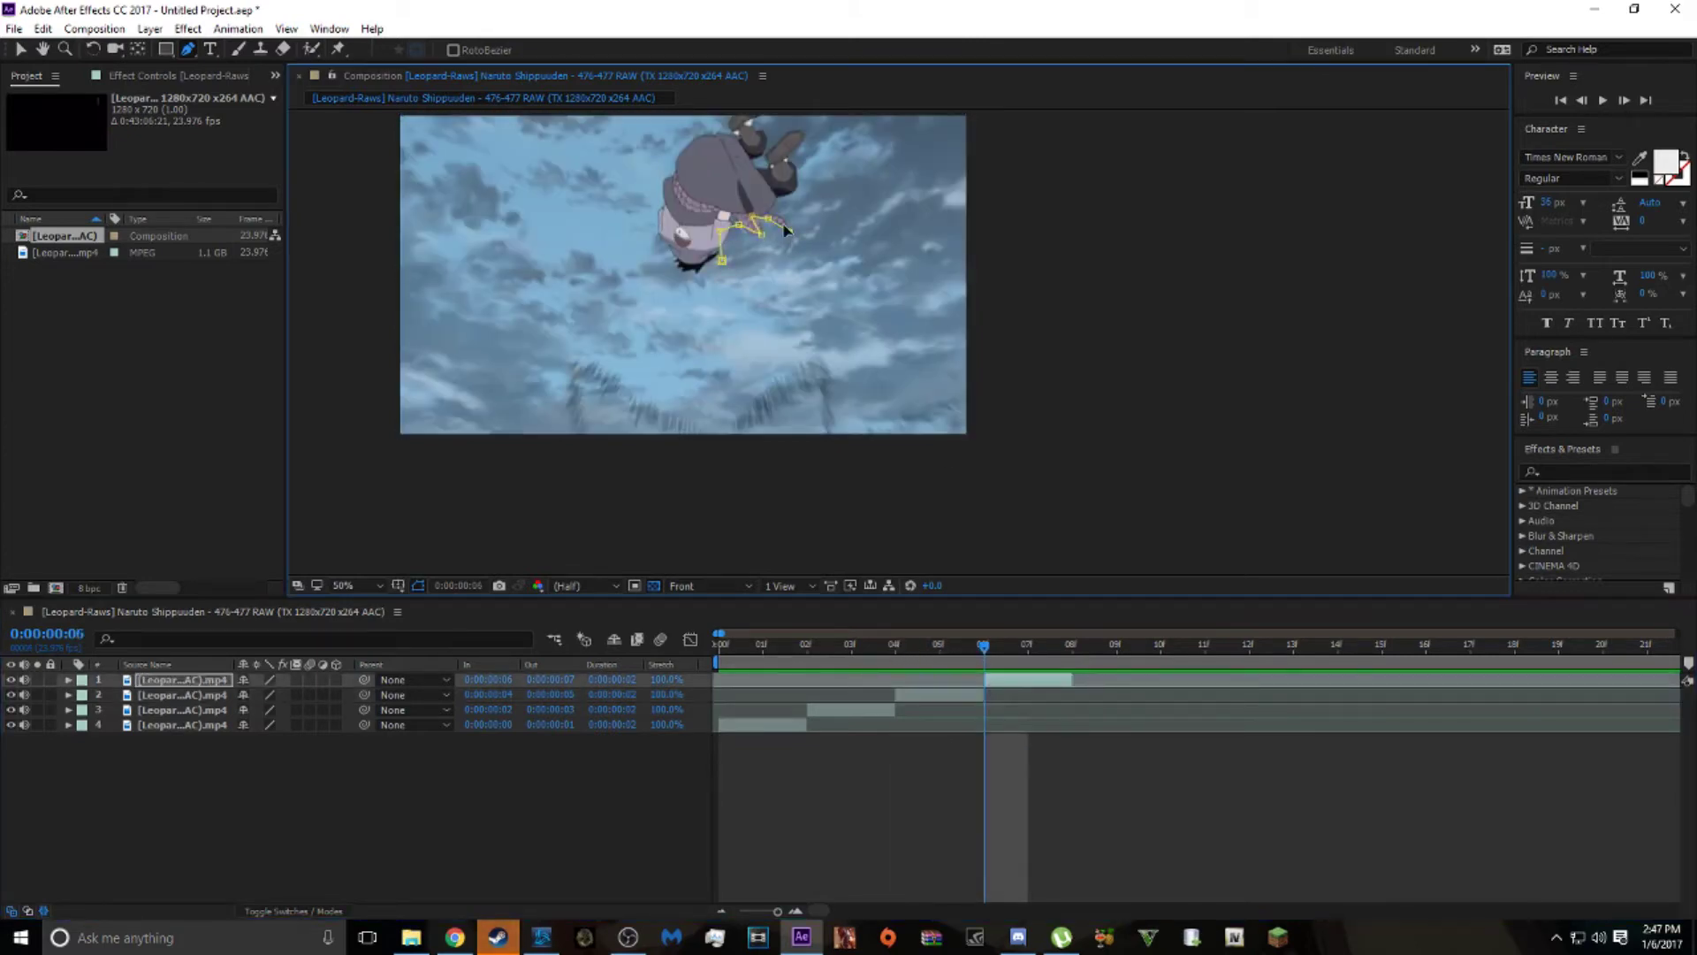
click(42, 28)
click(88, 48)
Trace layer 1's mask path around the tip of the rope belt and between the two raised feet.
click(790, 219)
click(776, 203)
click(796, 189)
click(796, 164)
click(806, 129)
click(781, 129)
click(777, 144)
click(759, 159)
click(770, 127)
click(761, 115)
Trace around the upper foot, back and upside-down head on layer 1 and close the mask at its starting point.
click(727, 122)
click(716, 133)
click(654, 189)
click(660, 204)
click(657, 241)
click(673, 250)
click(672, 263)
click(694, 280)
click(708, 267)
click(722, 260)
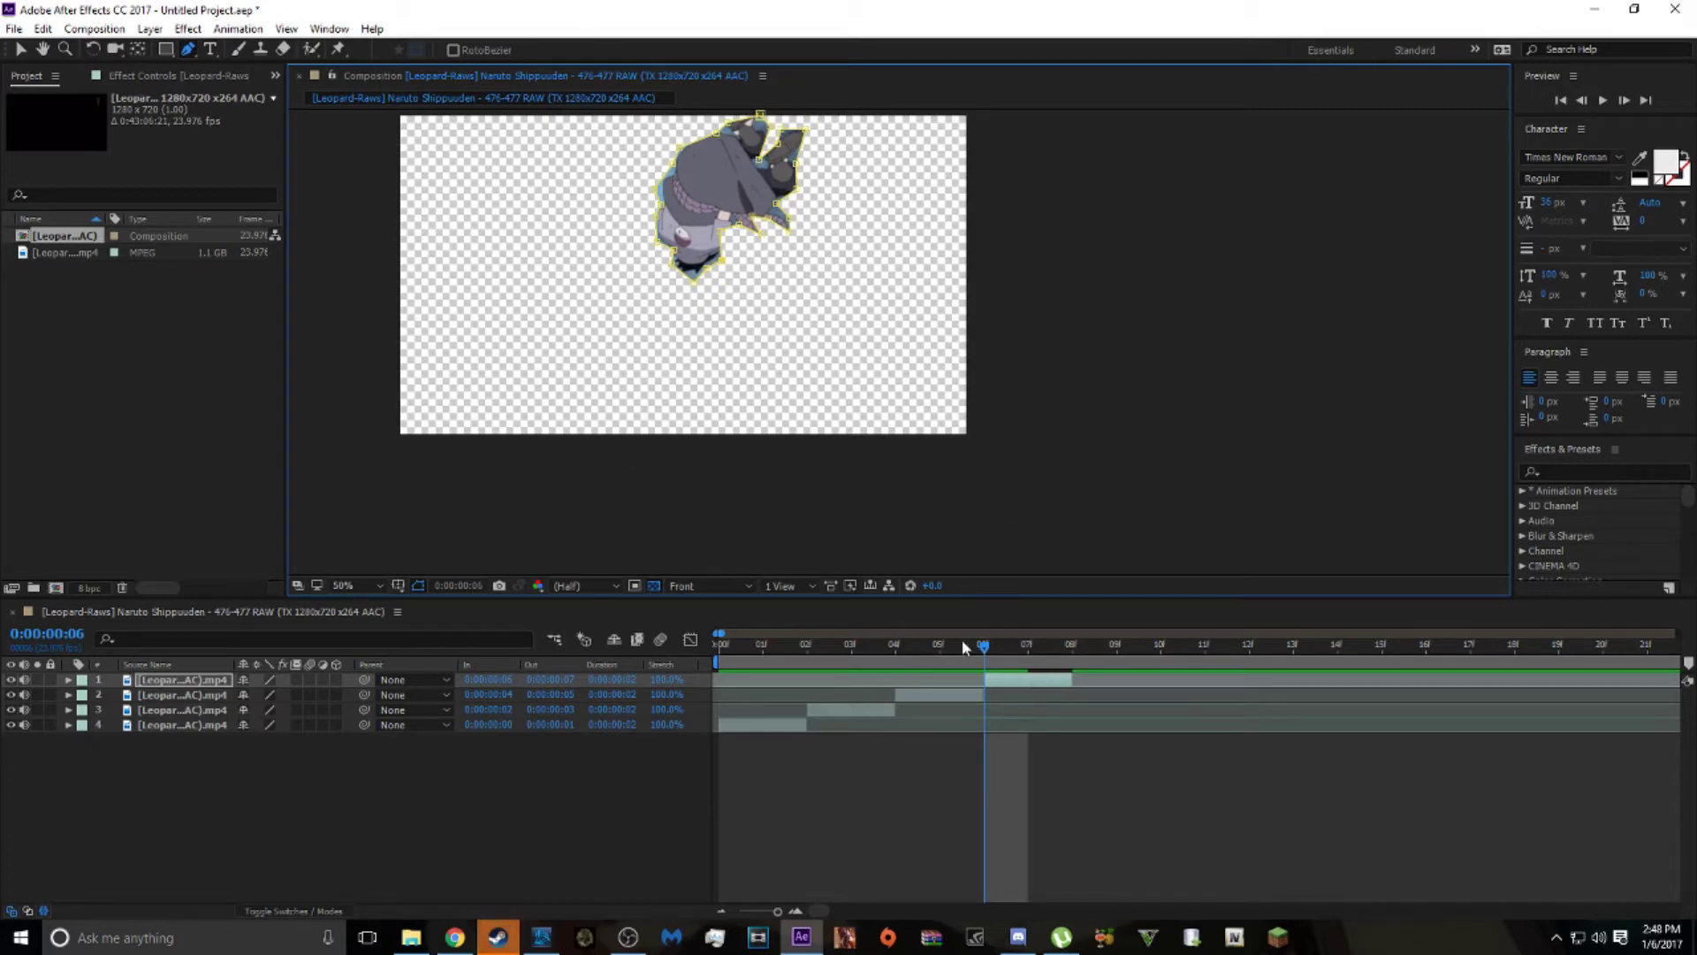
Preview the masked frames and pre-compose all four layers, moving all attributes into the new composition.
key(space)
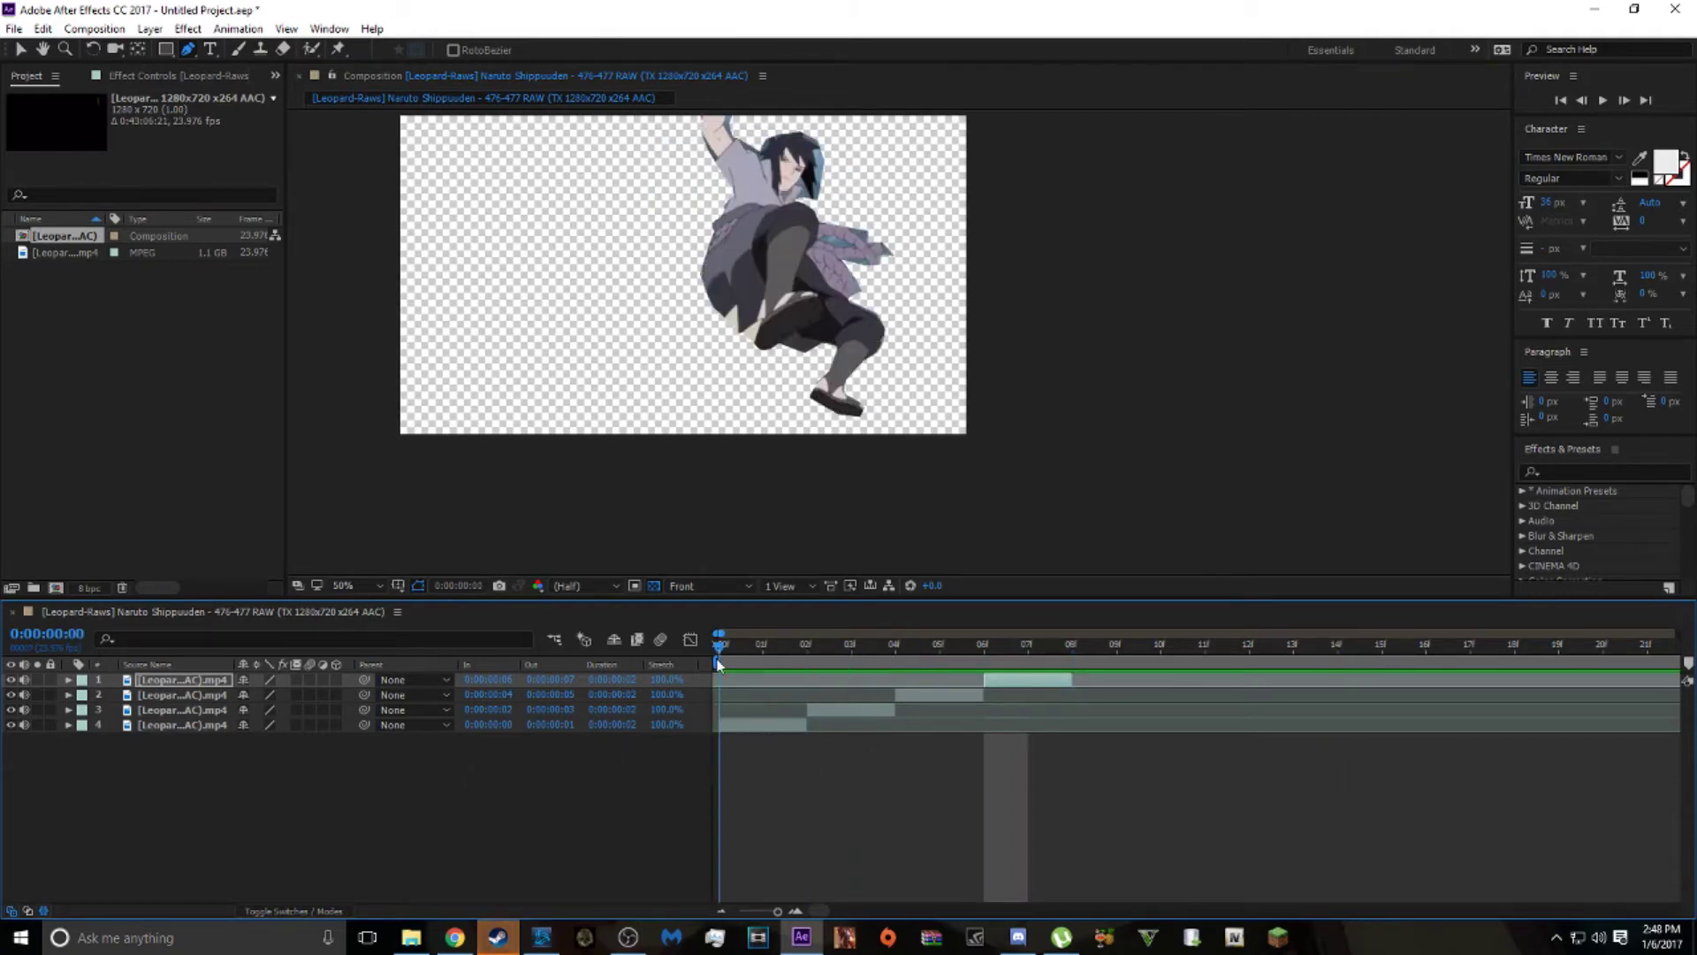
scroll(644, 217, up, 6)
scroll(716, 229, down, 6)
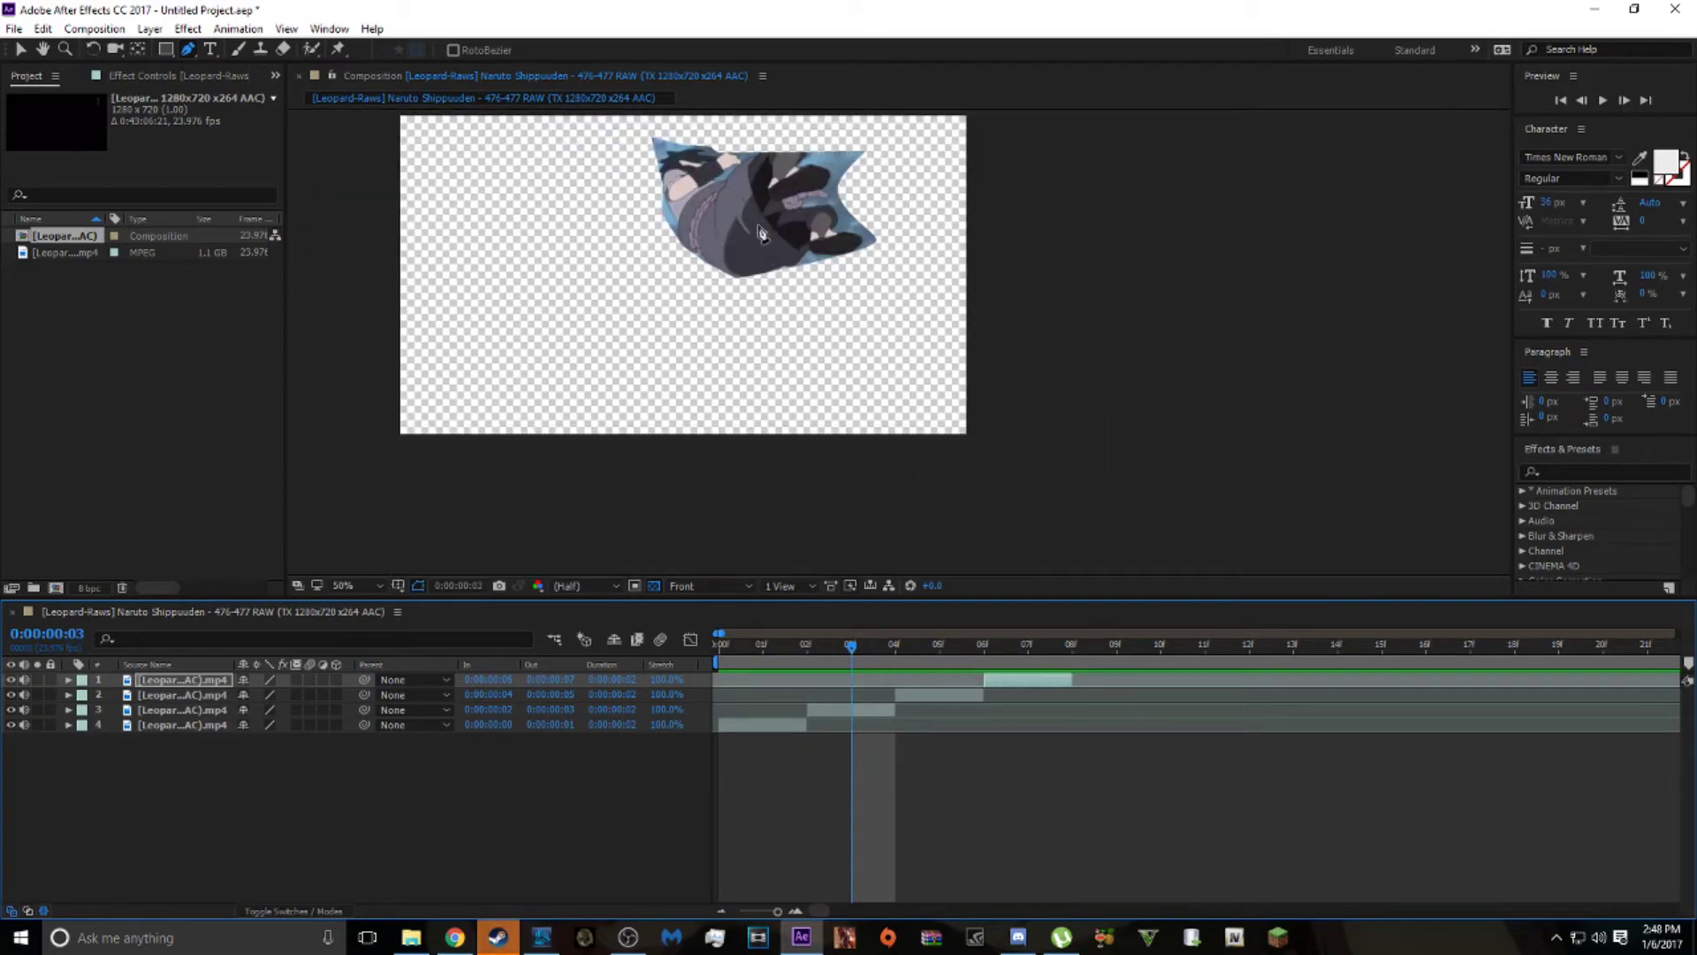
mouse_move(1008, 847)
mouse_down()
mouse_move(746, 747)
mouse_move(636, 663)
mouse_up()
drag(702, 722, 706, 666)
right_click(791, 734)
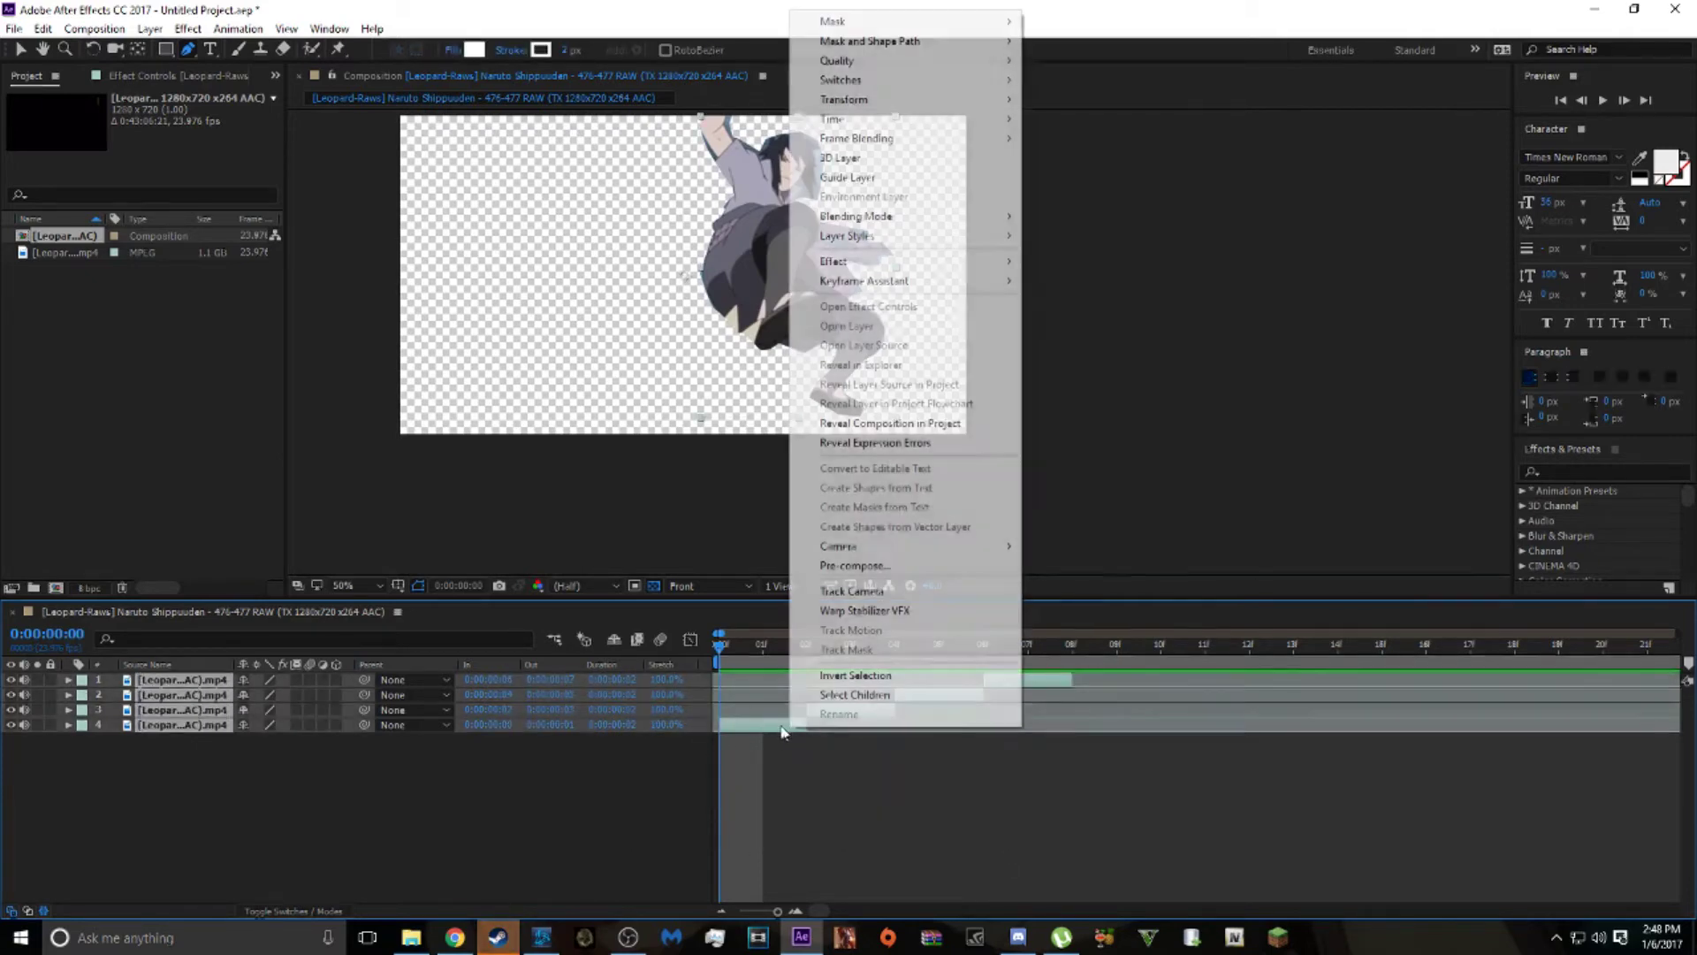
click(888, 573)
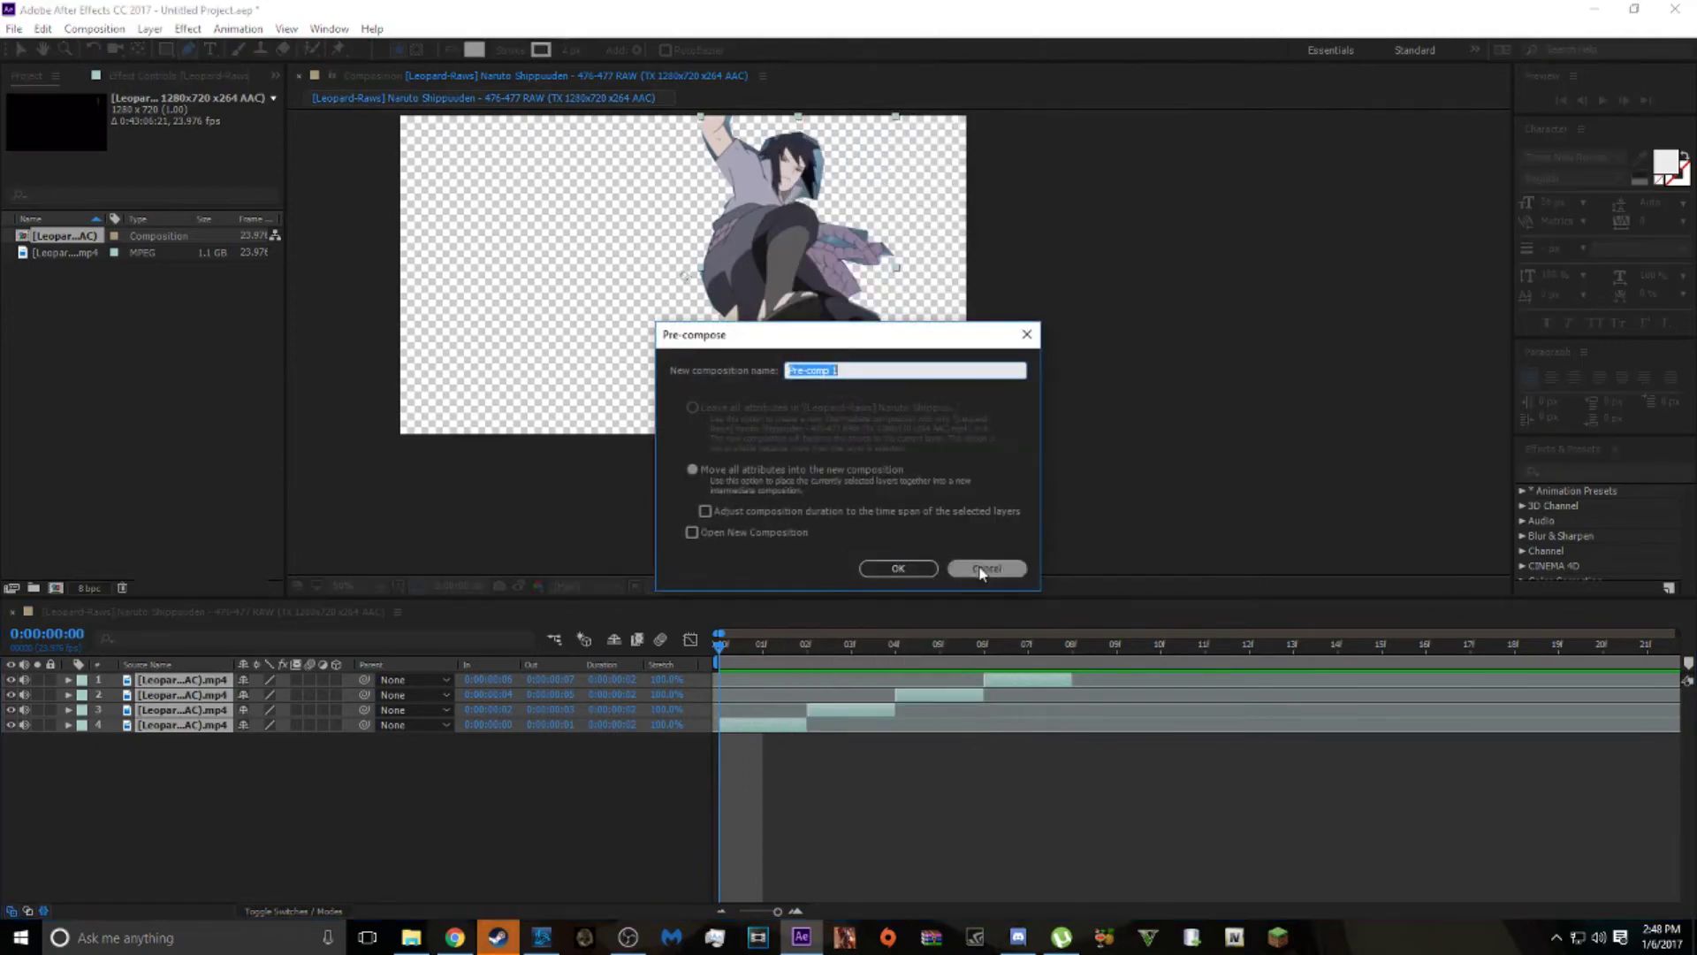
click(896, 564)
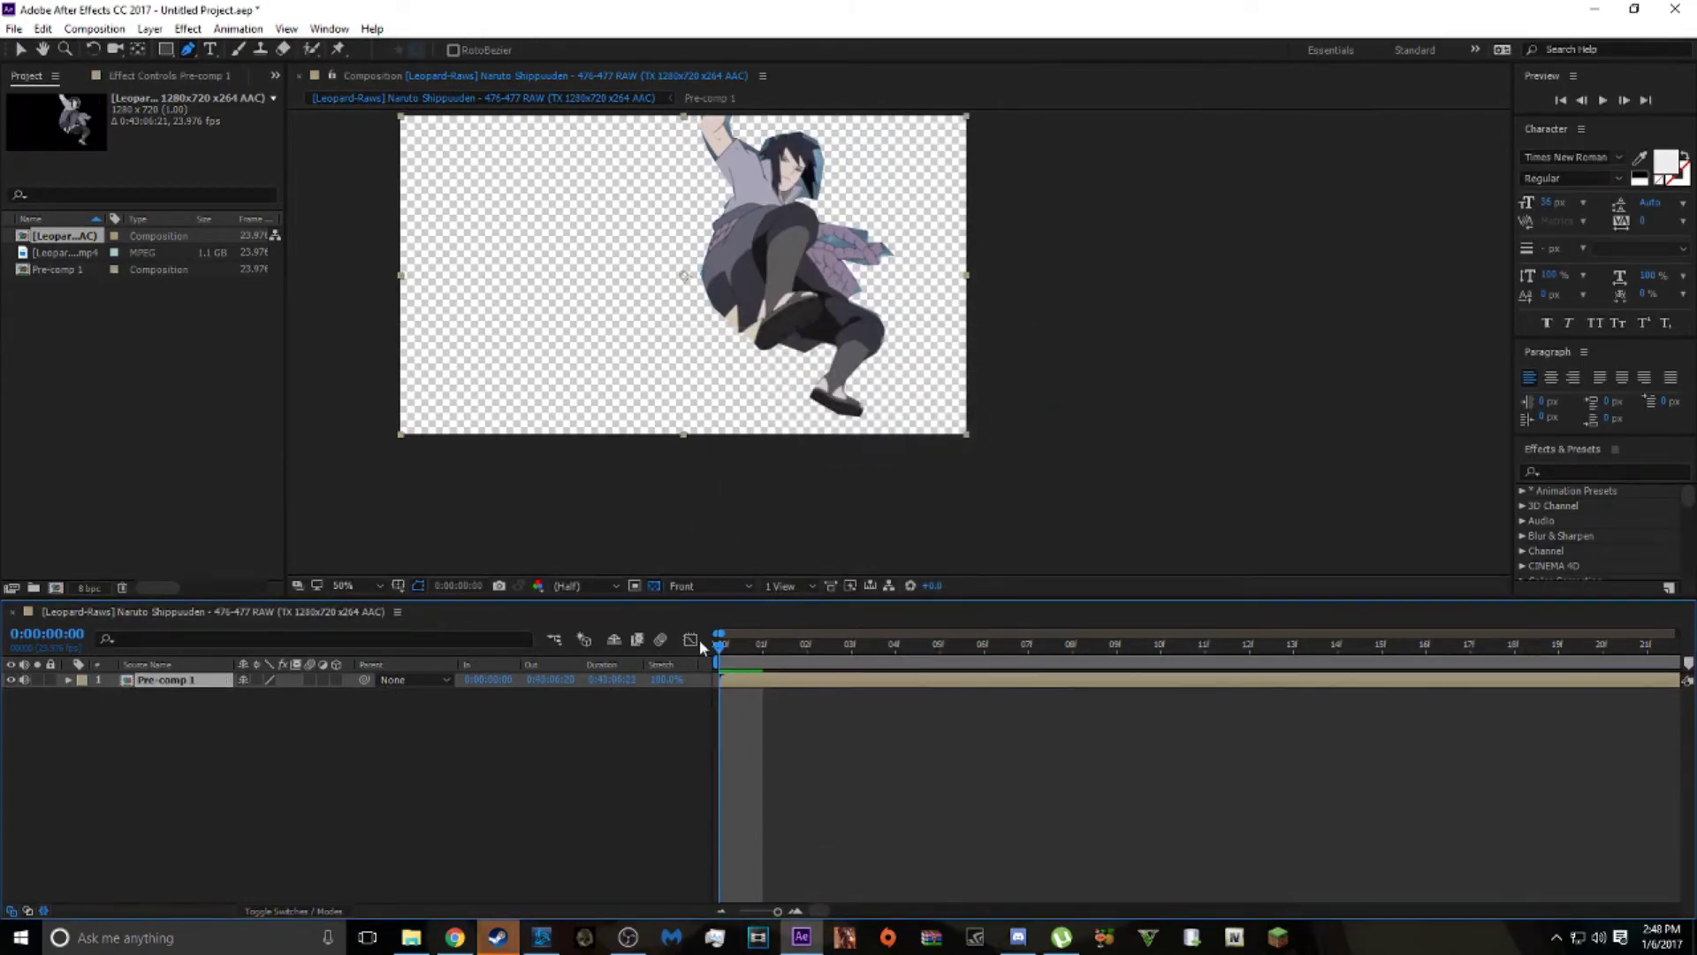
Split Pre-comp 1 at frame 8 and delete the part after it.
mouse_move(718, 648)
mouse_down()
mouse_move(1557, 648)
mouse_move(720, 655)
mouse_up()
drag(732, 774, 1044, 698)
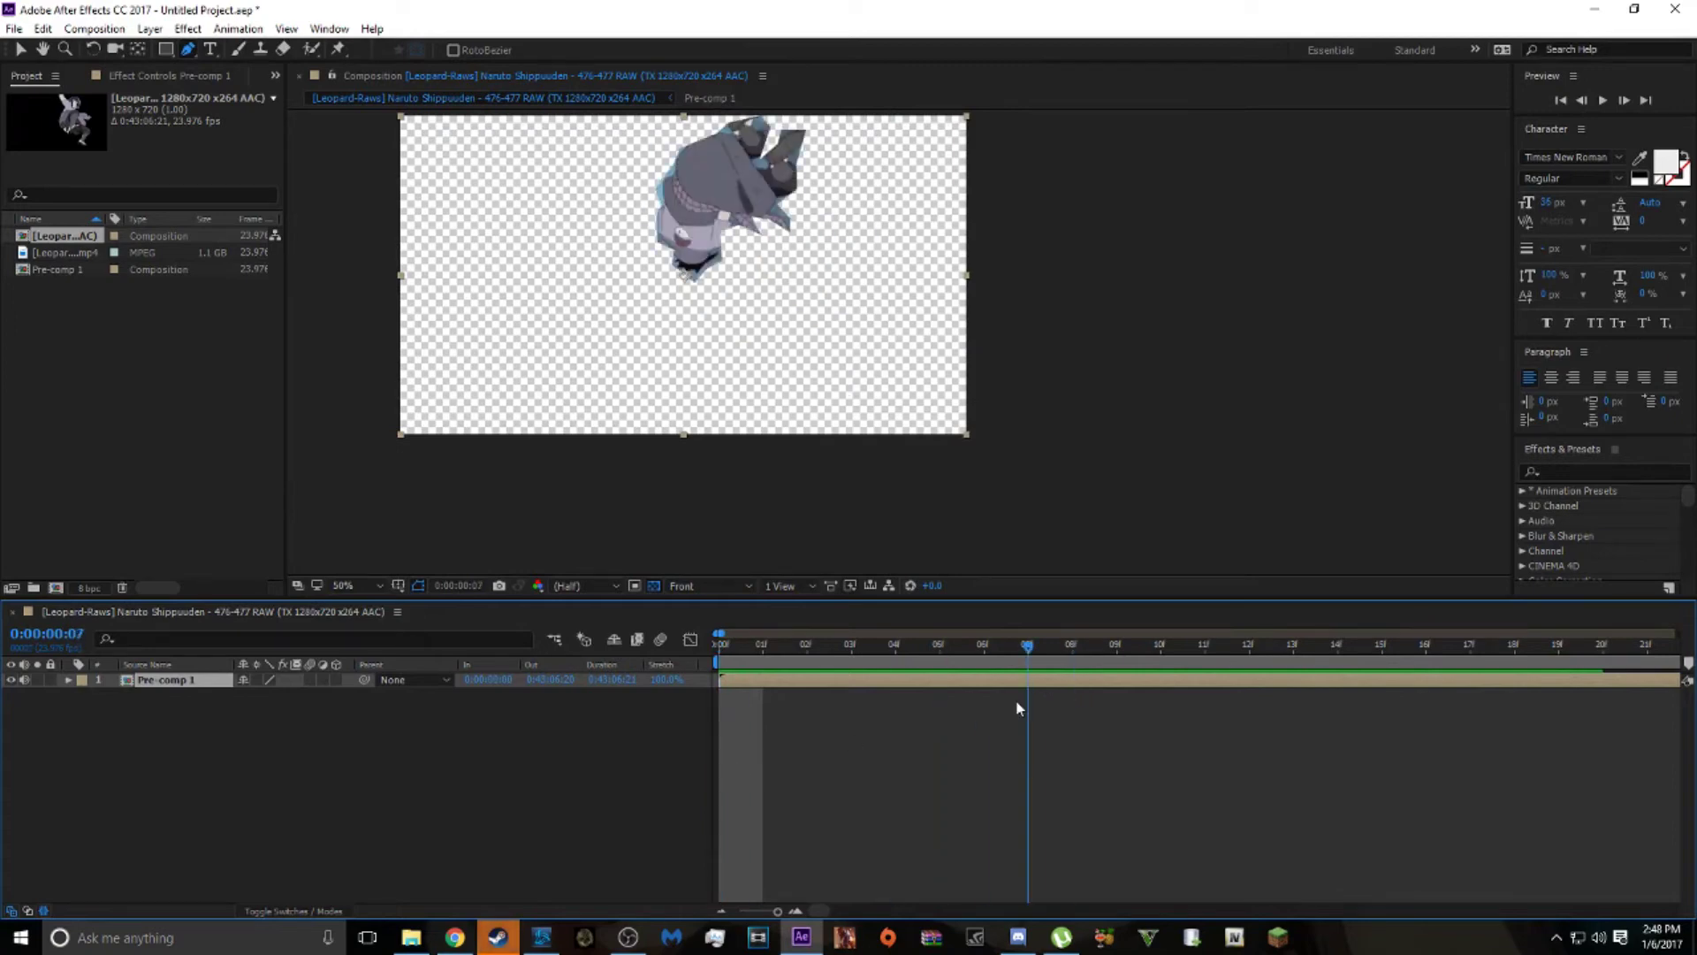
key(Page_Down)
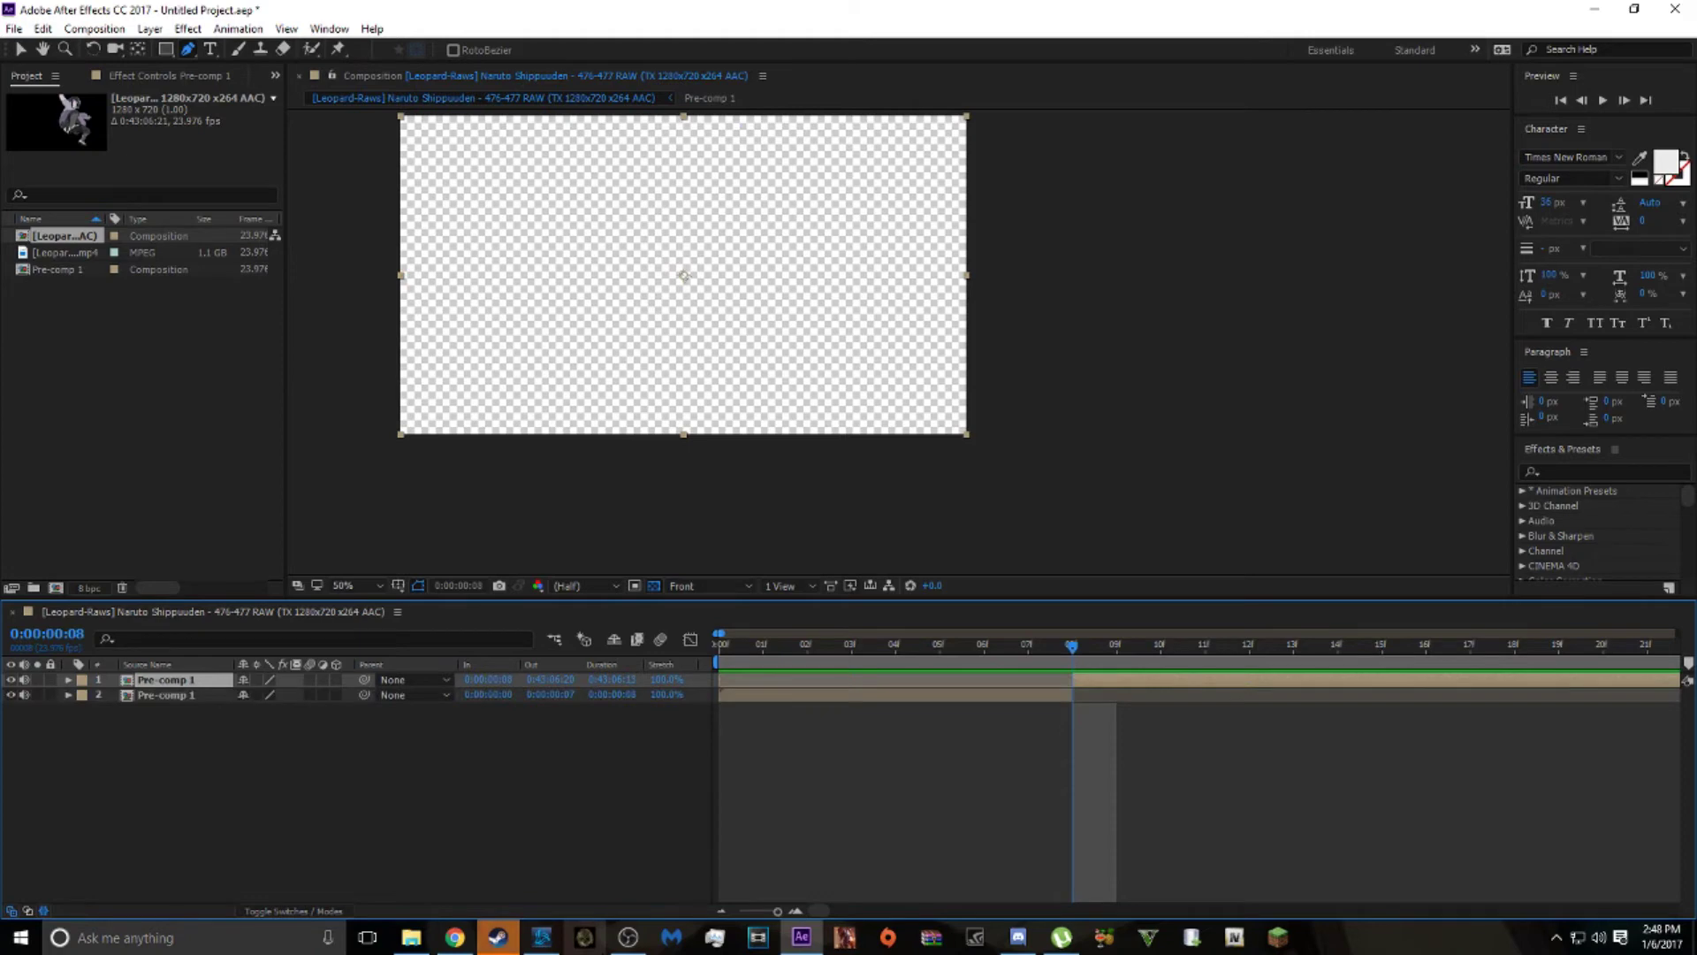
key(alt+bracketright)
click(1156, 796)
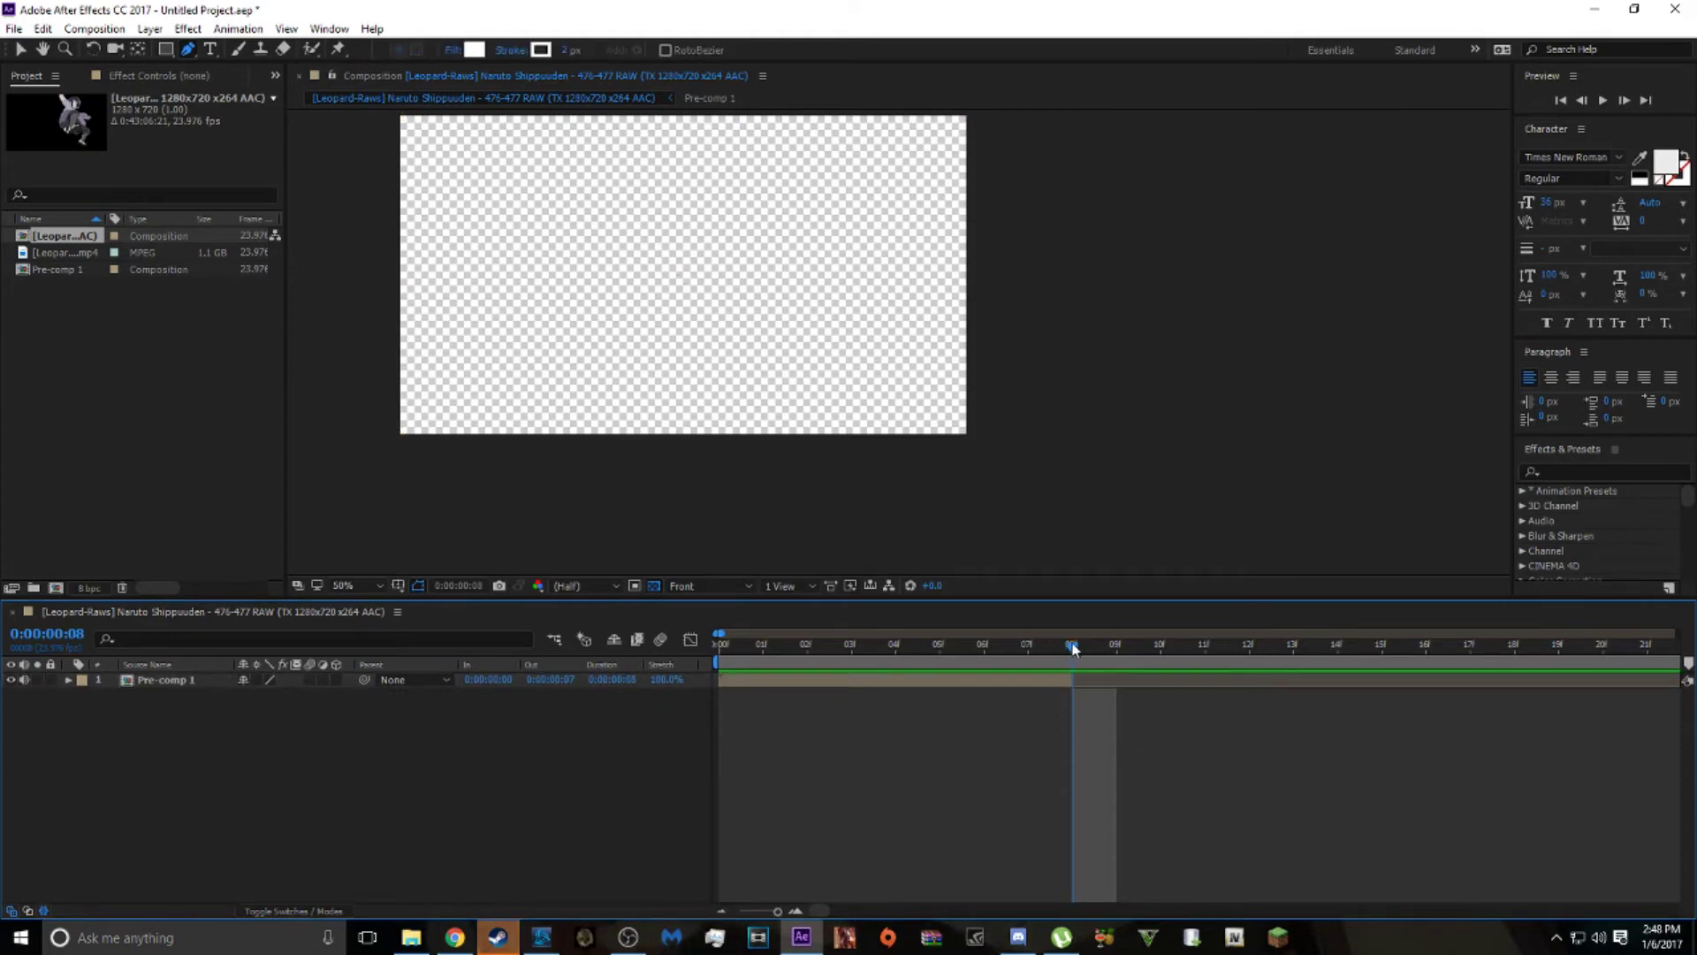
Apply the RSMB effect to Pre-comp 1 with a Blur Amount of 1.20 and a Motion Sensitivity of 94.
key(Home)
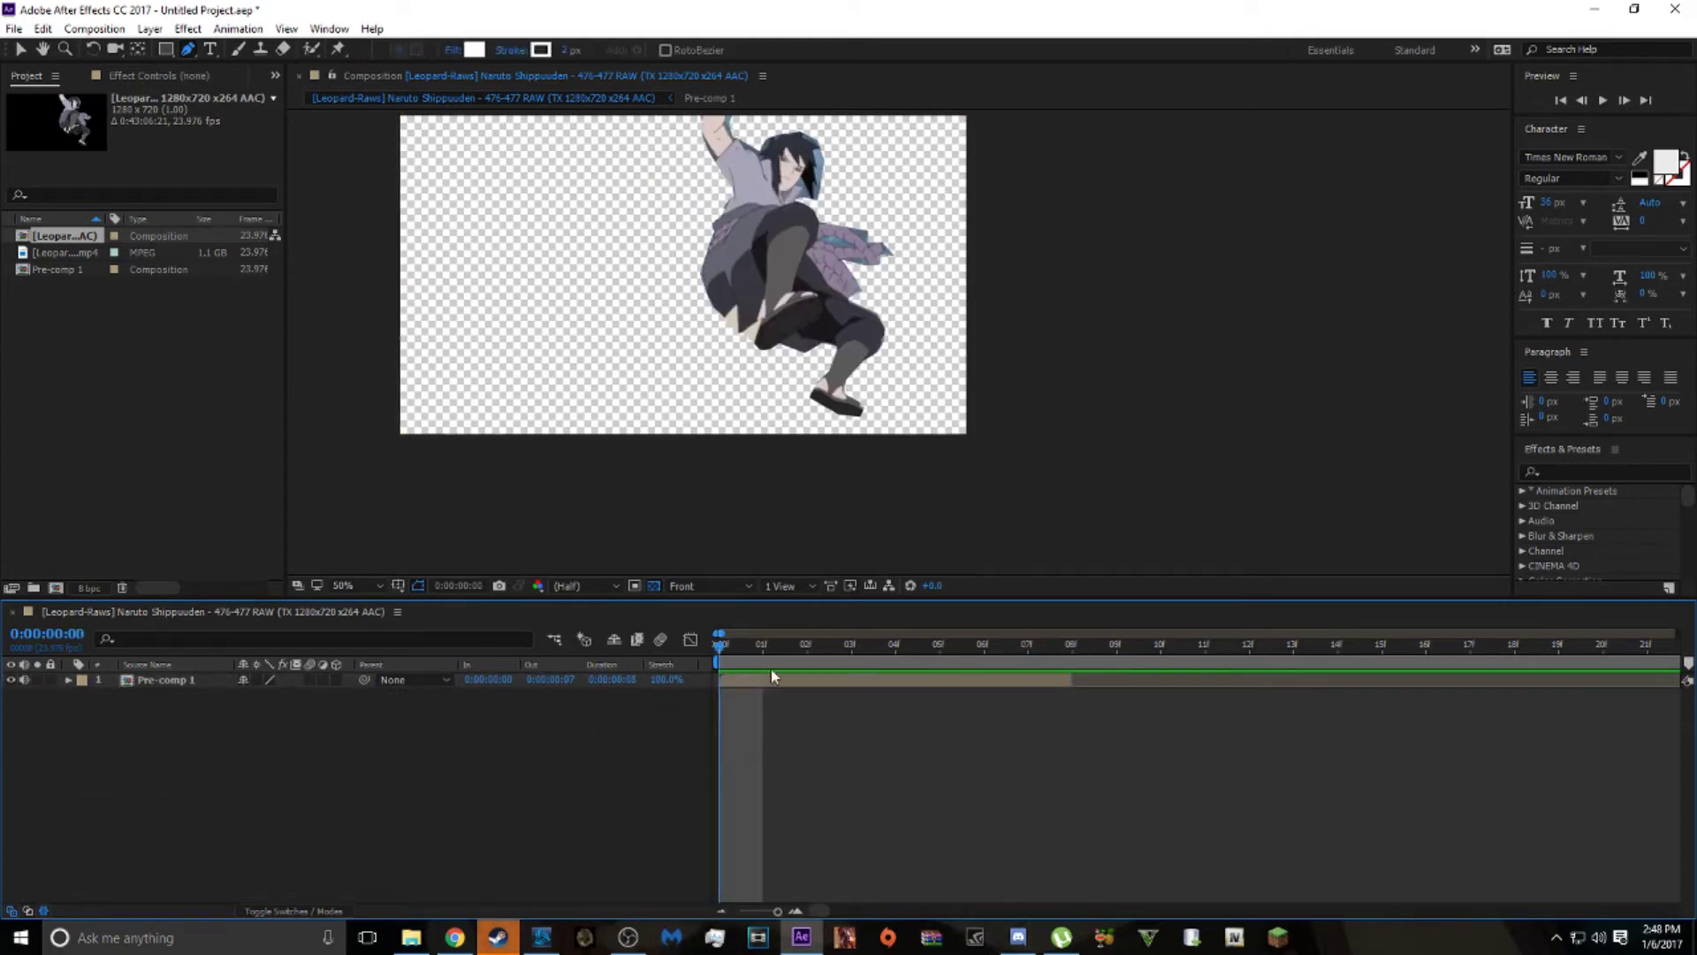
click(771, 677)
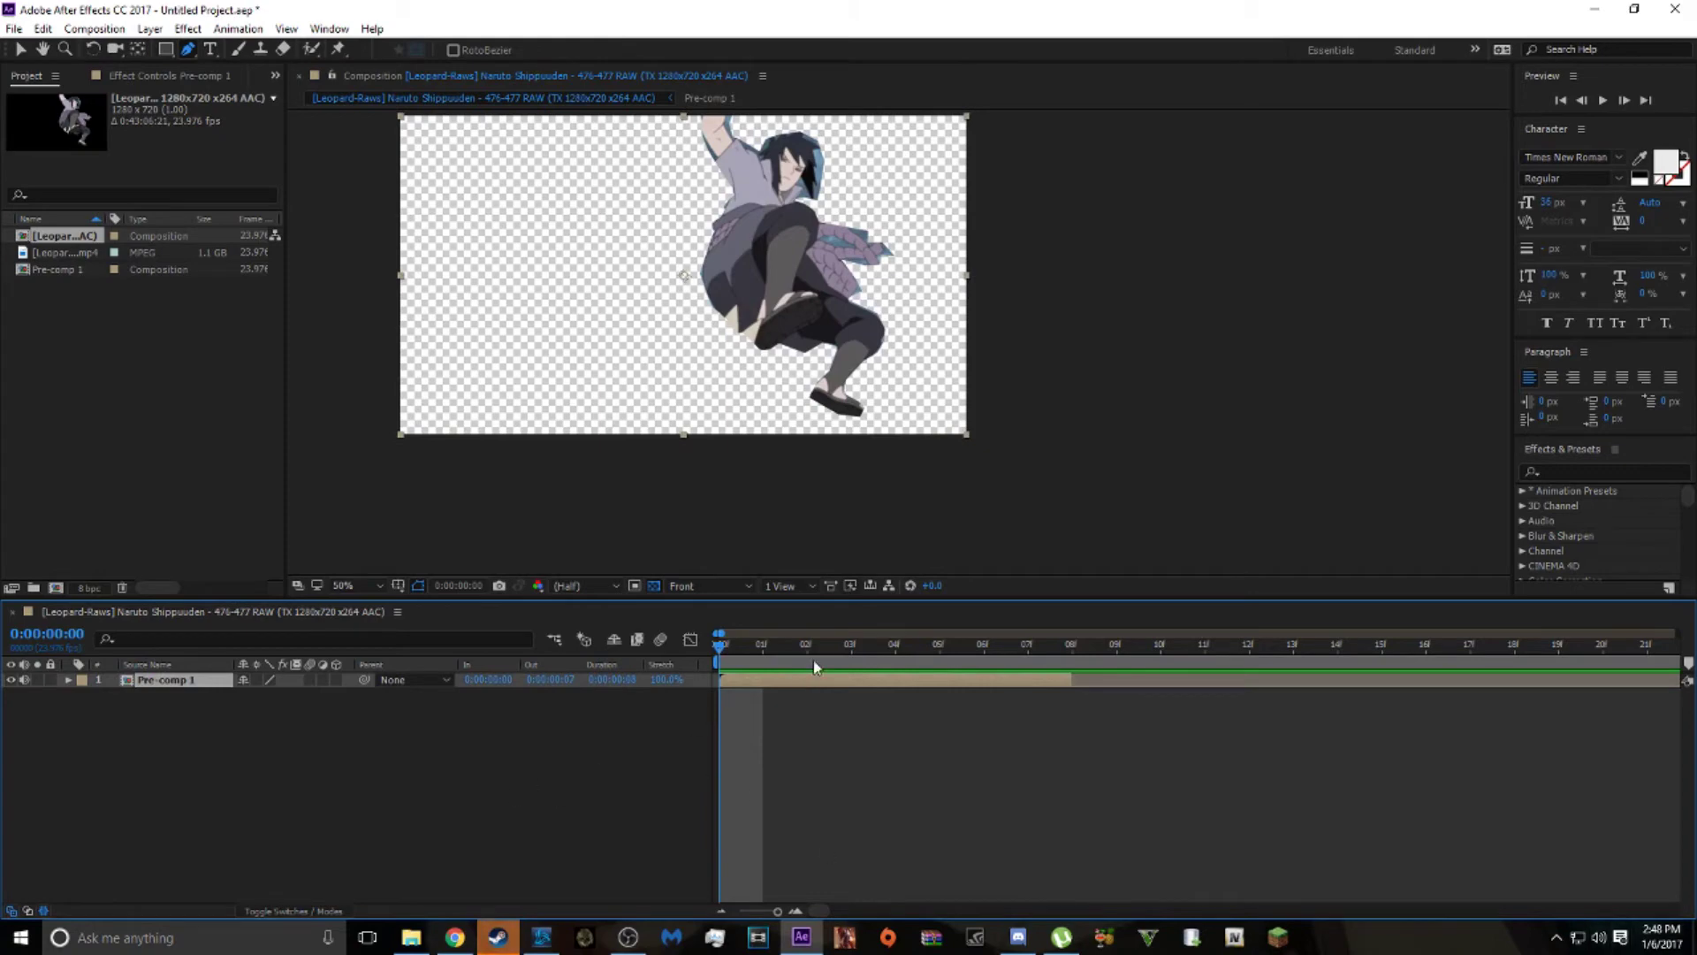
click(187, 28)
mouse_move(393, 406)
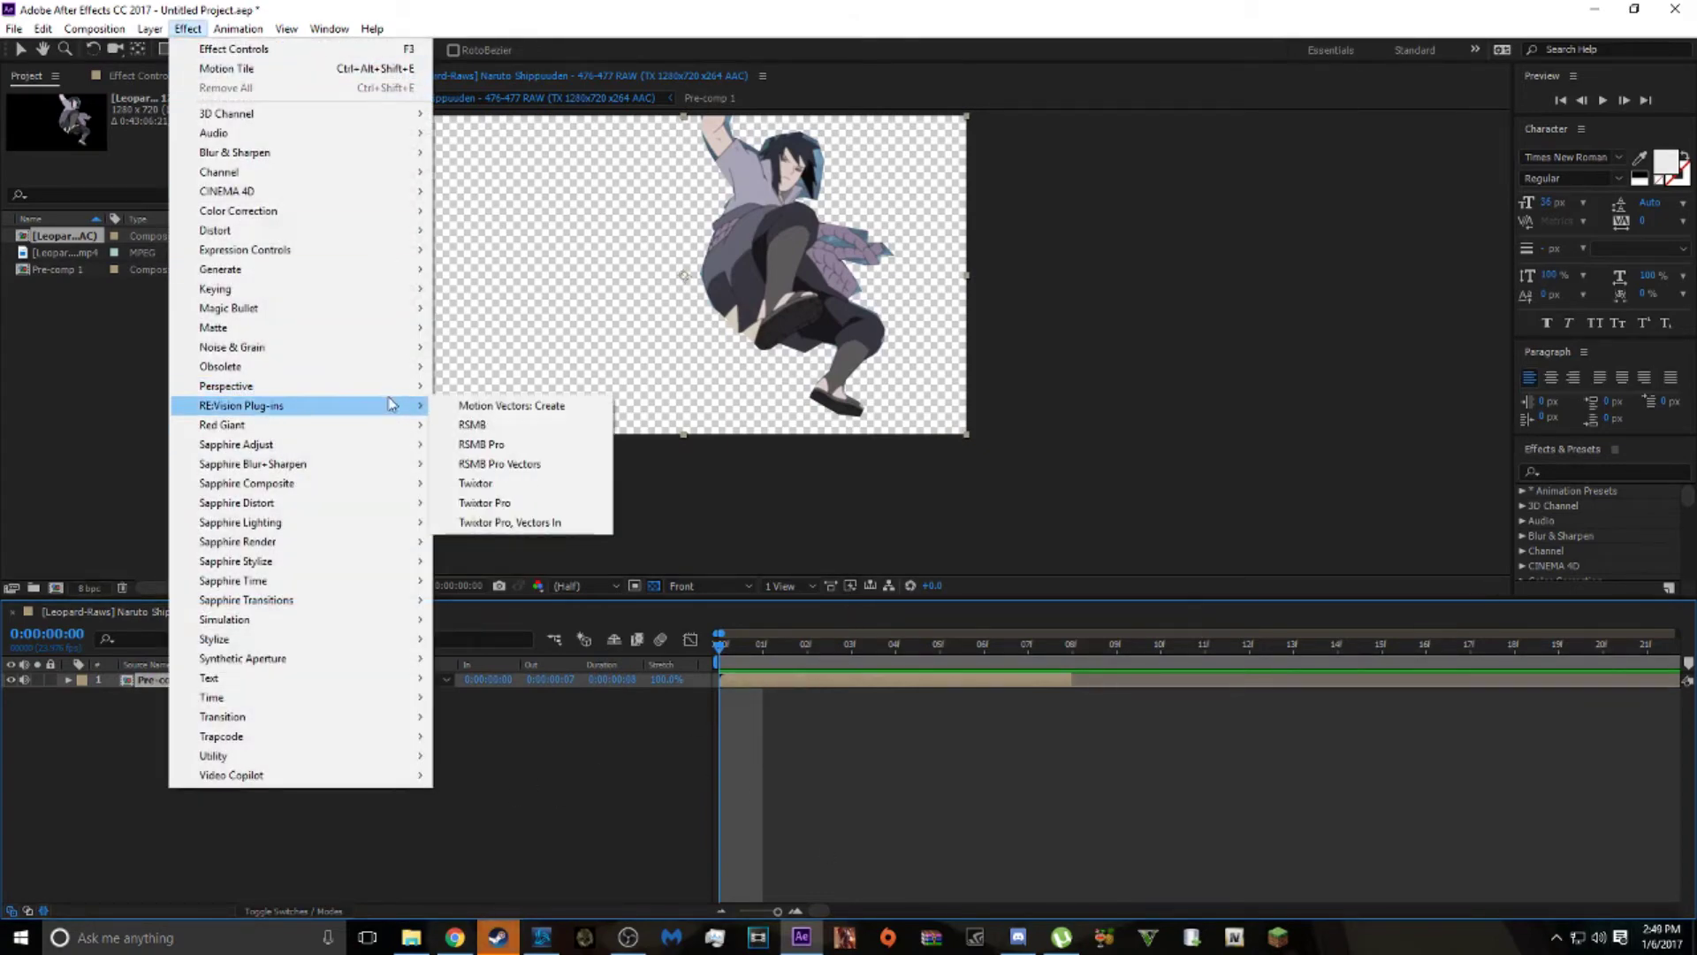
click(489, 430)
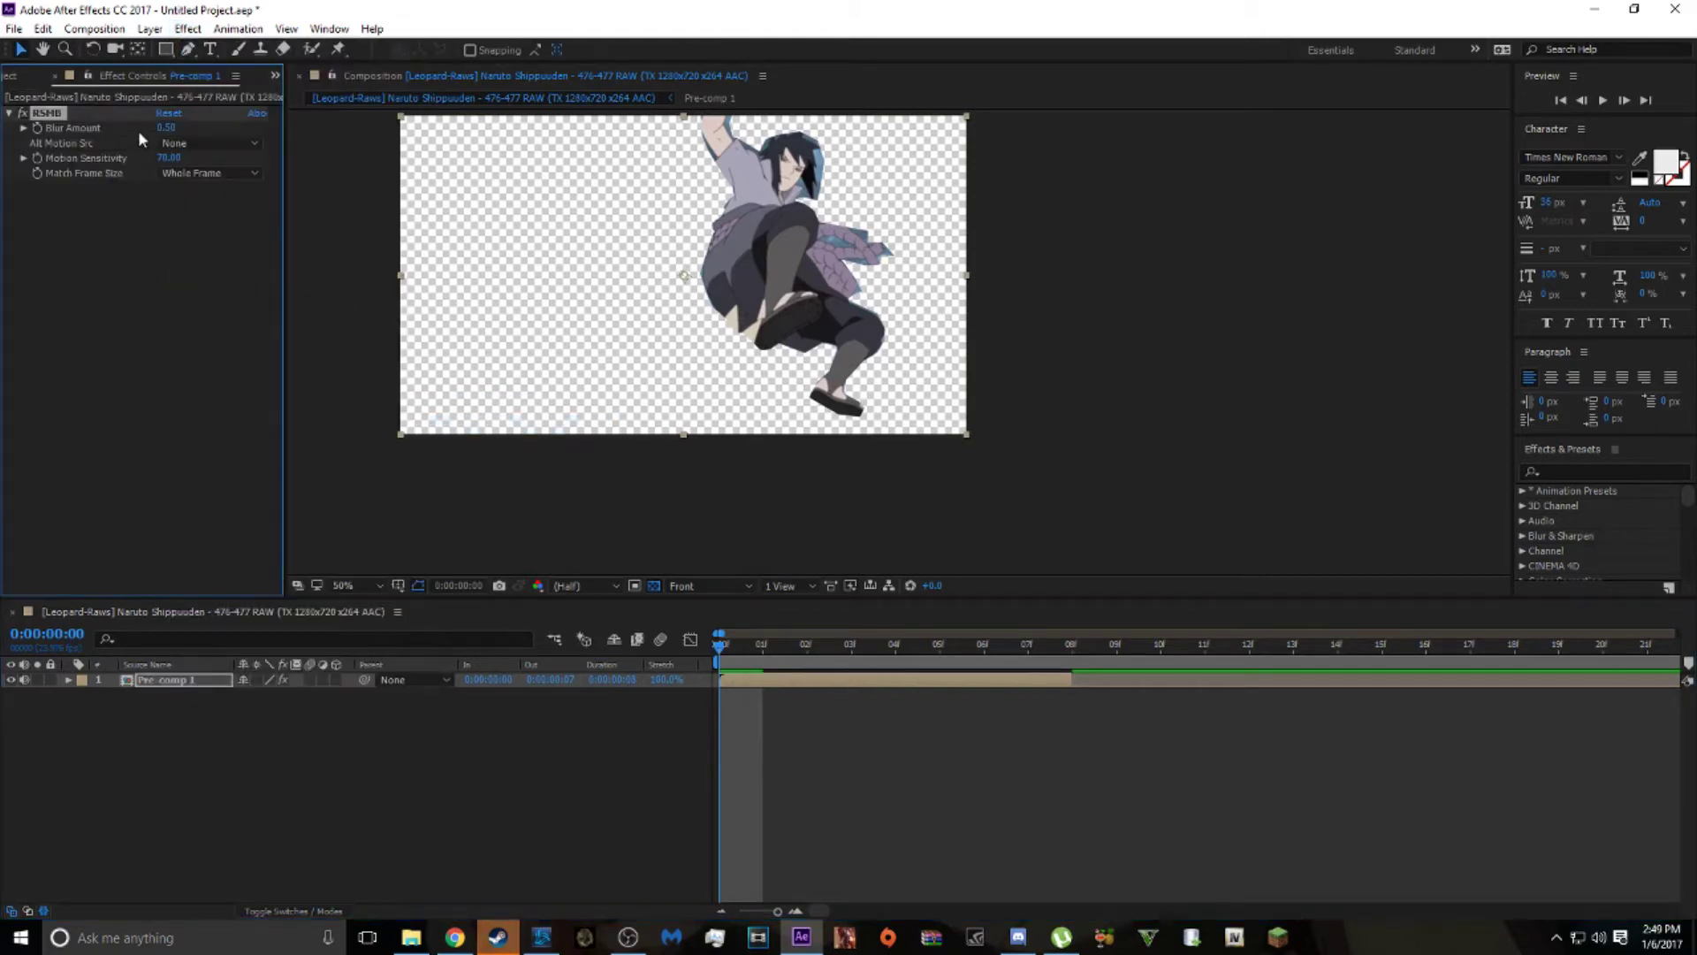
click(165, 129)
key(Return)
drag(168, 158, 194, 164)
Shorten the composition's work area so that it ends at frame 8, where Pre-comp 1 stops.
drag(722, 648, 468, 737)
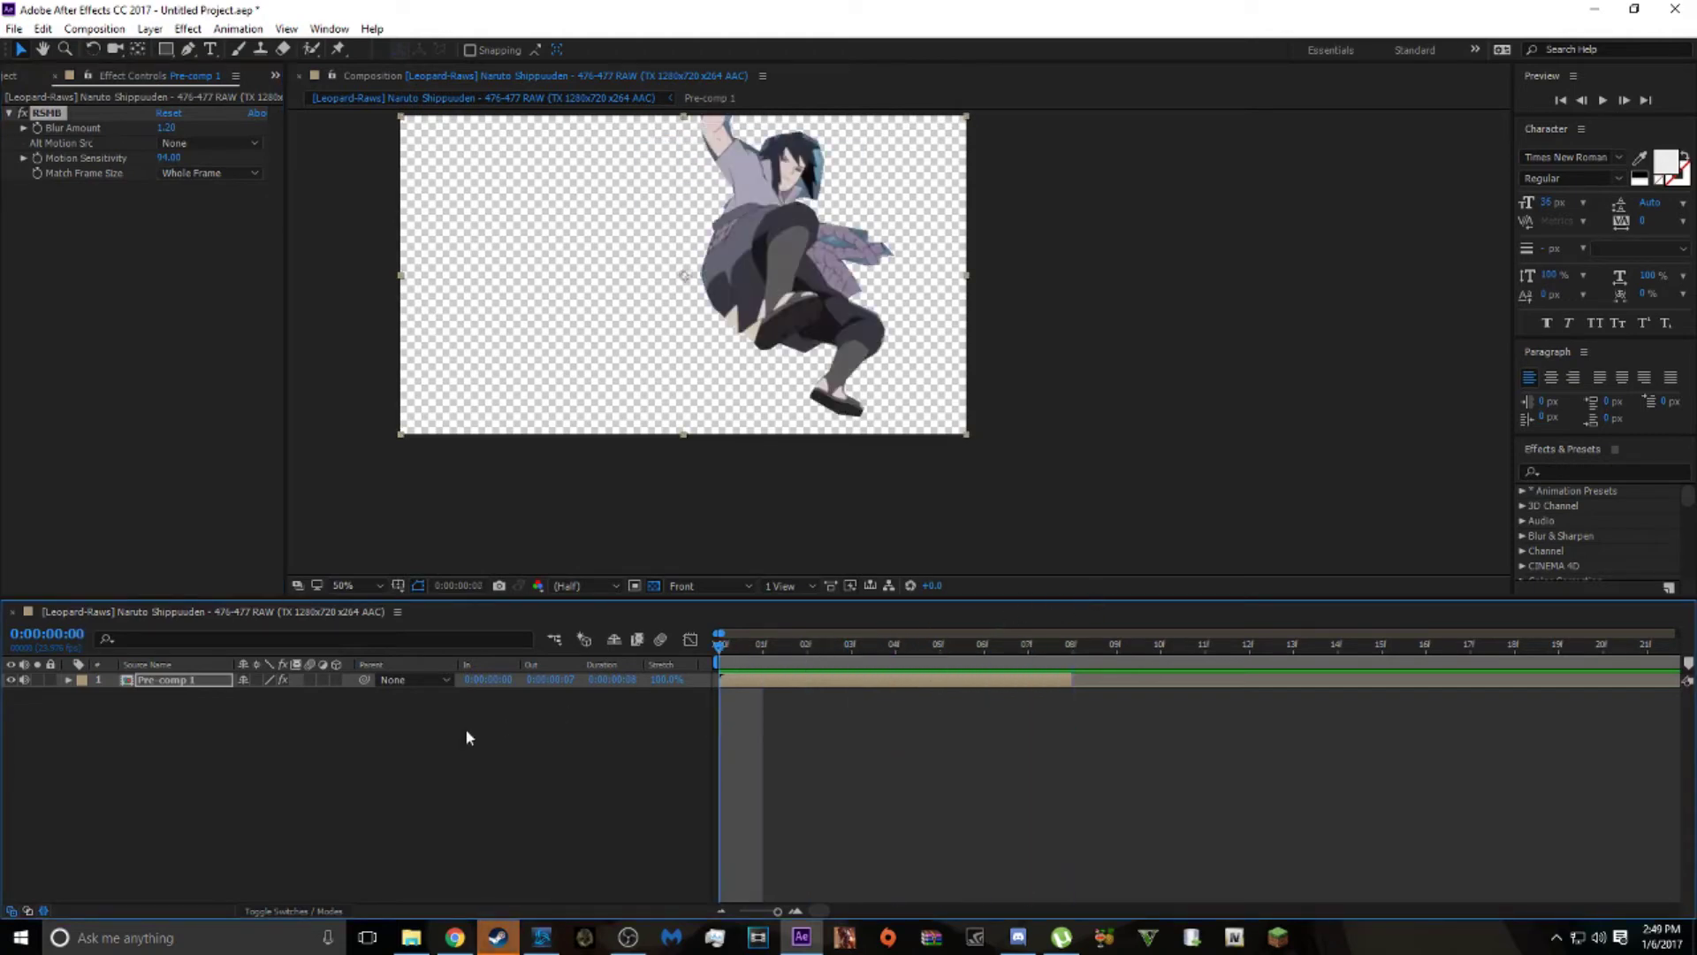
click(726, 910)
click(727, 911)
click(727, 911)
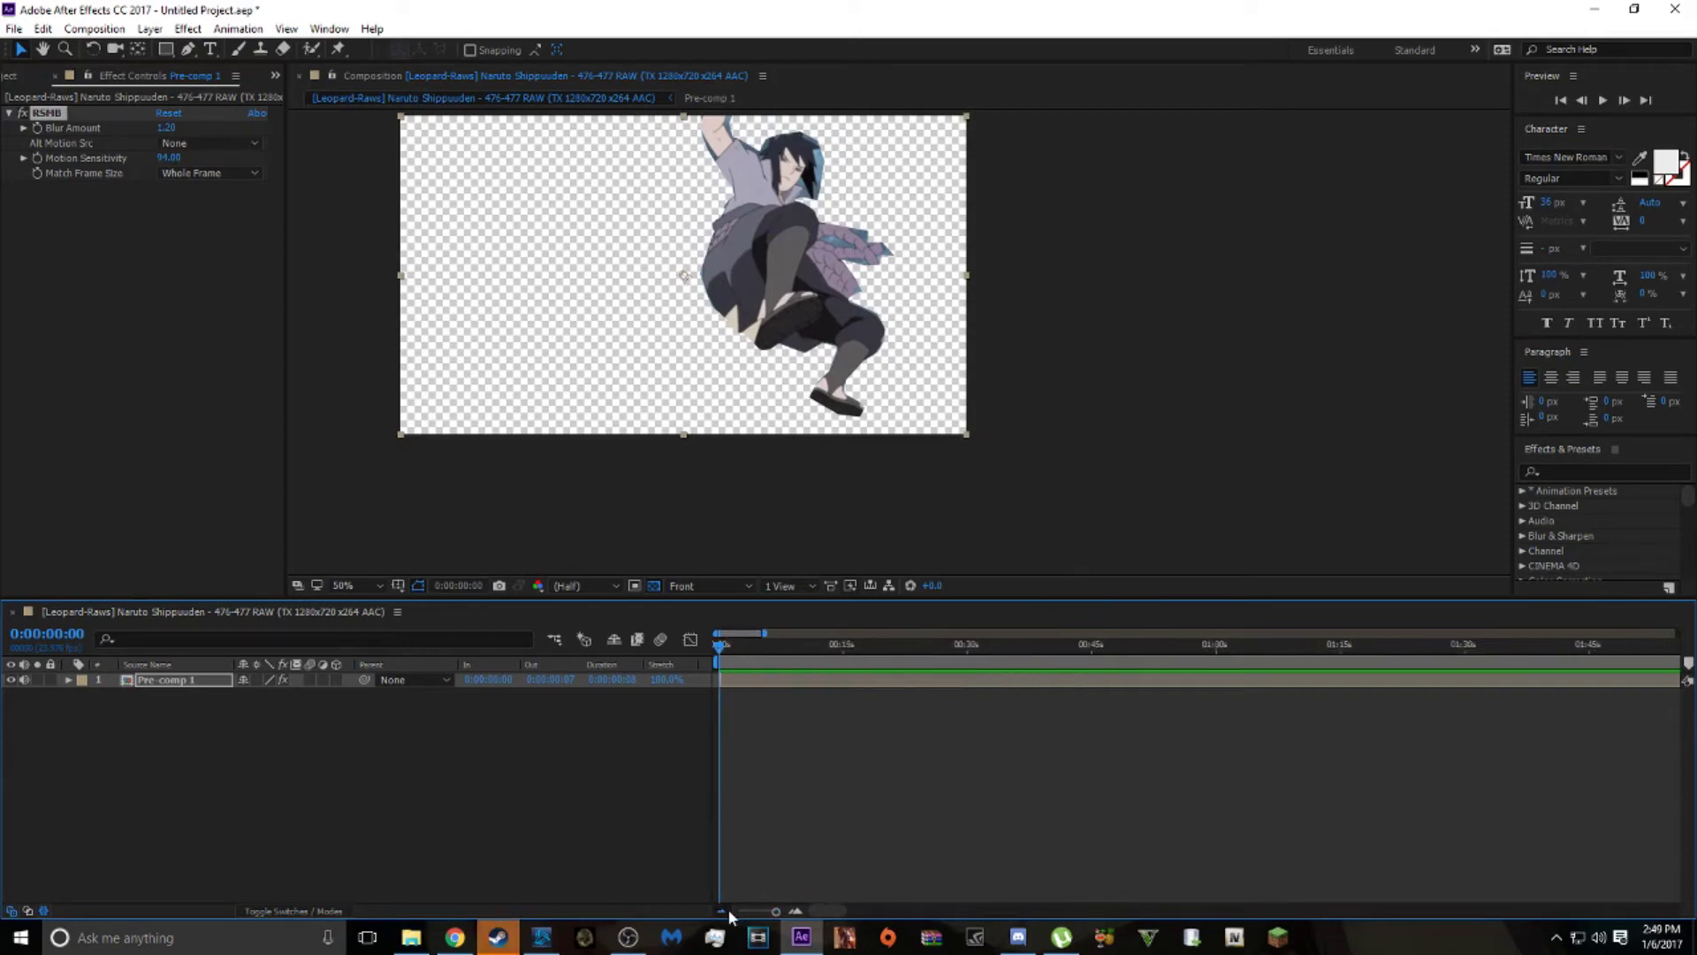
click(726, 910)
click(727, 910)
click(721, 898)
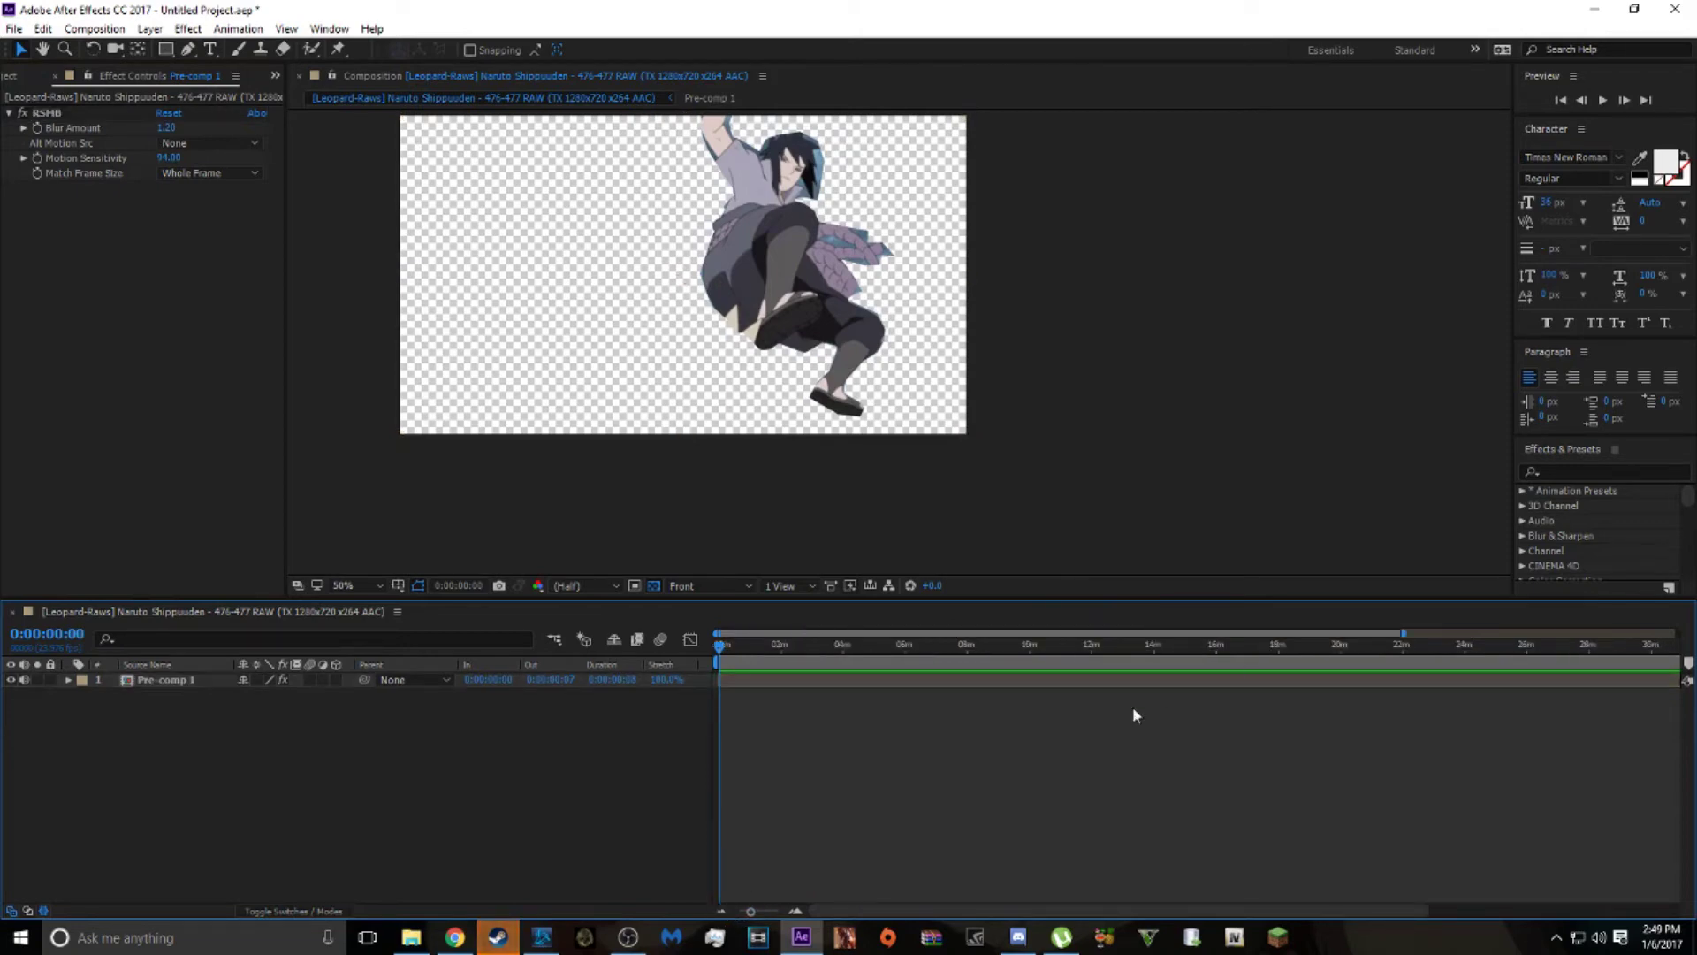
click(724, 911)
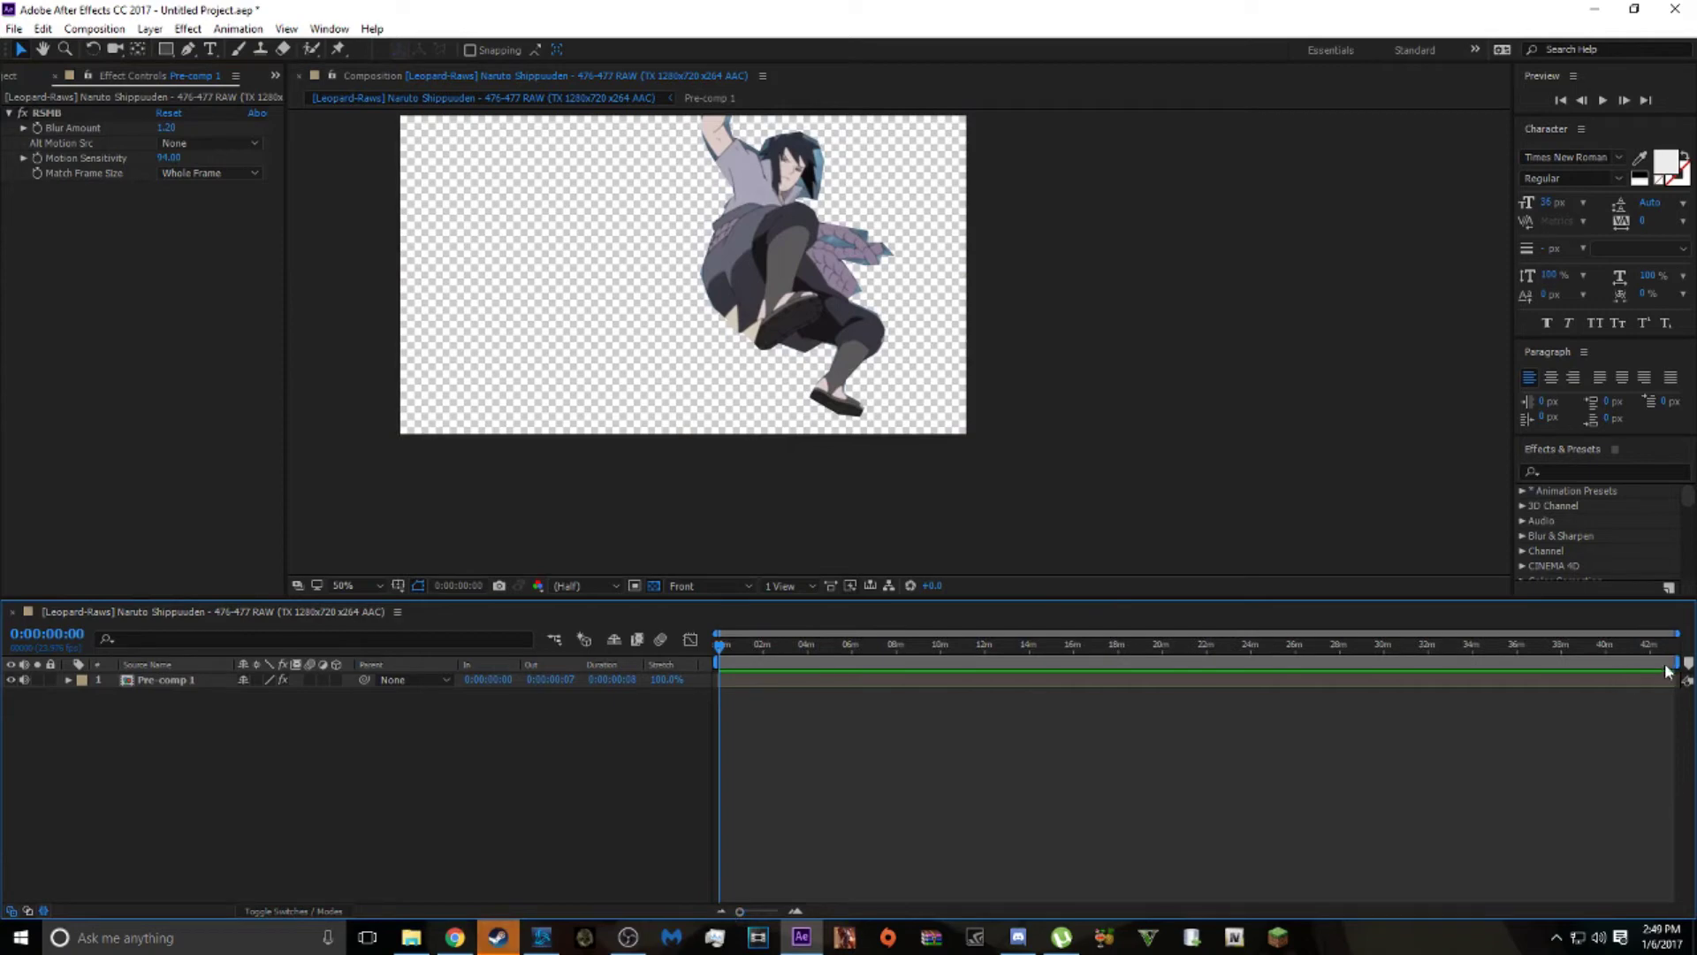
drag(1679, 661, 721, 721)
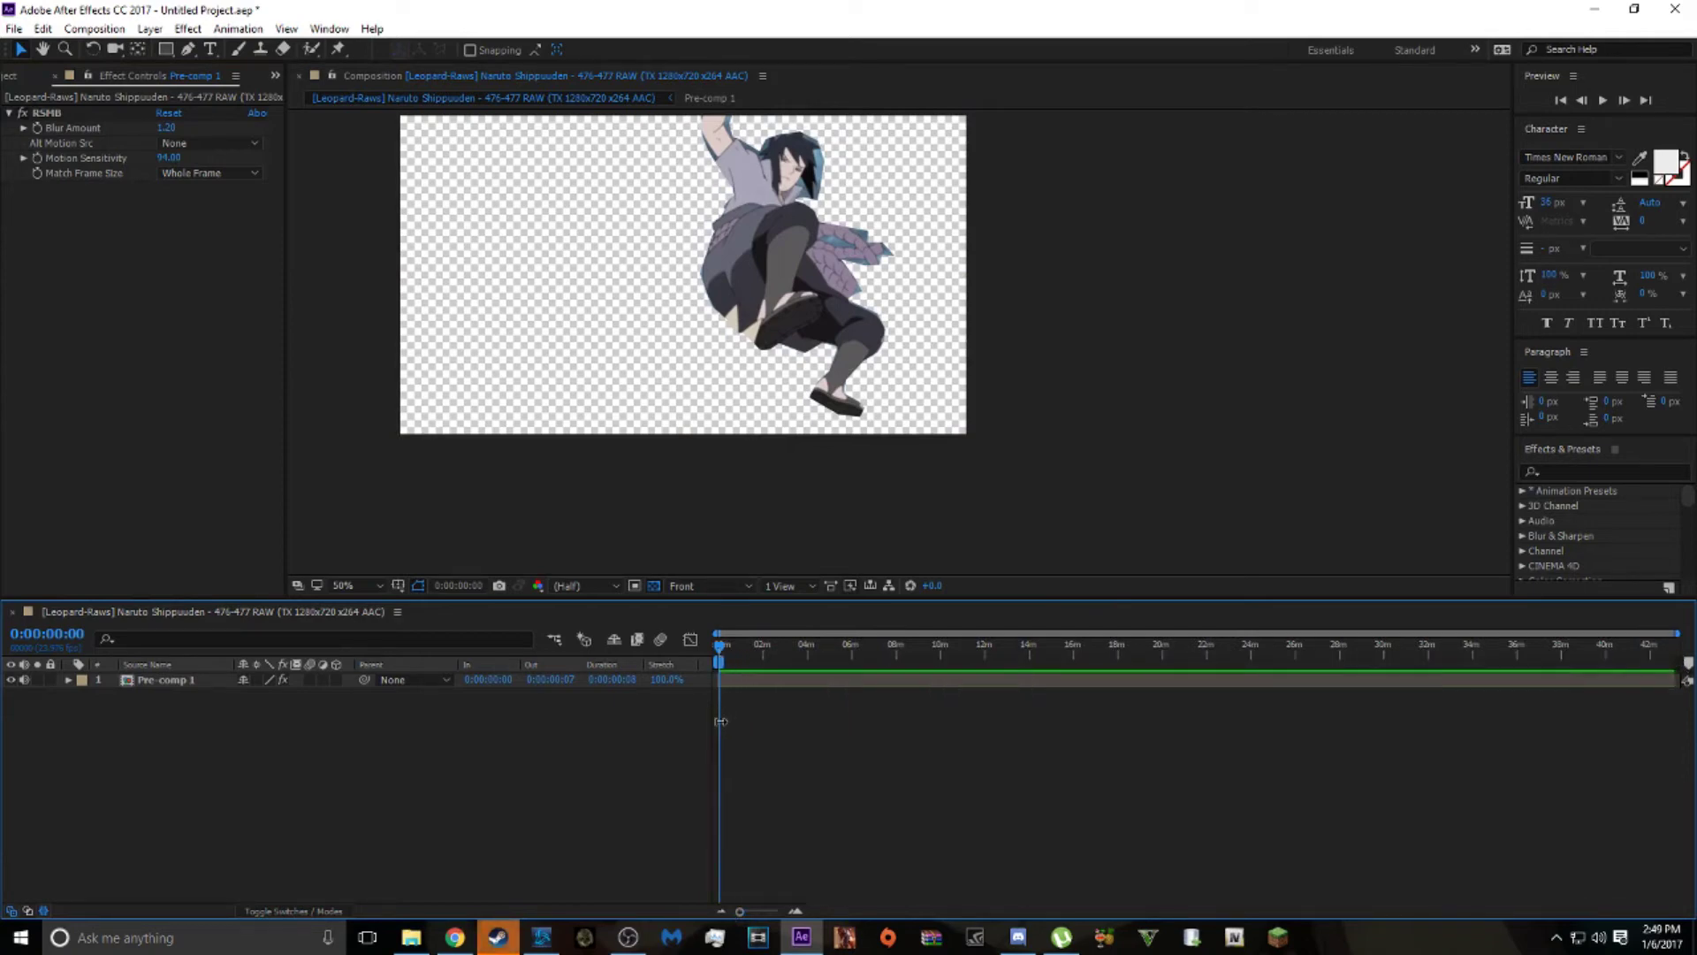
click(792, 912)
click(794, 914)
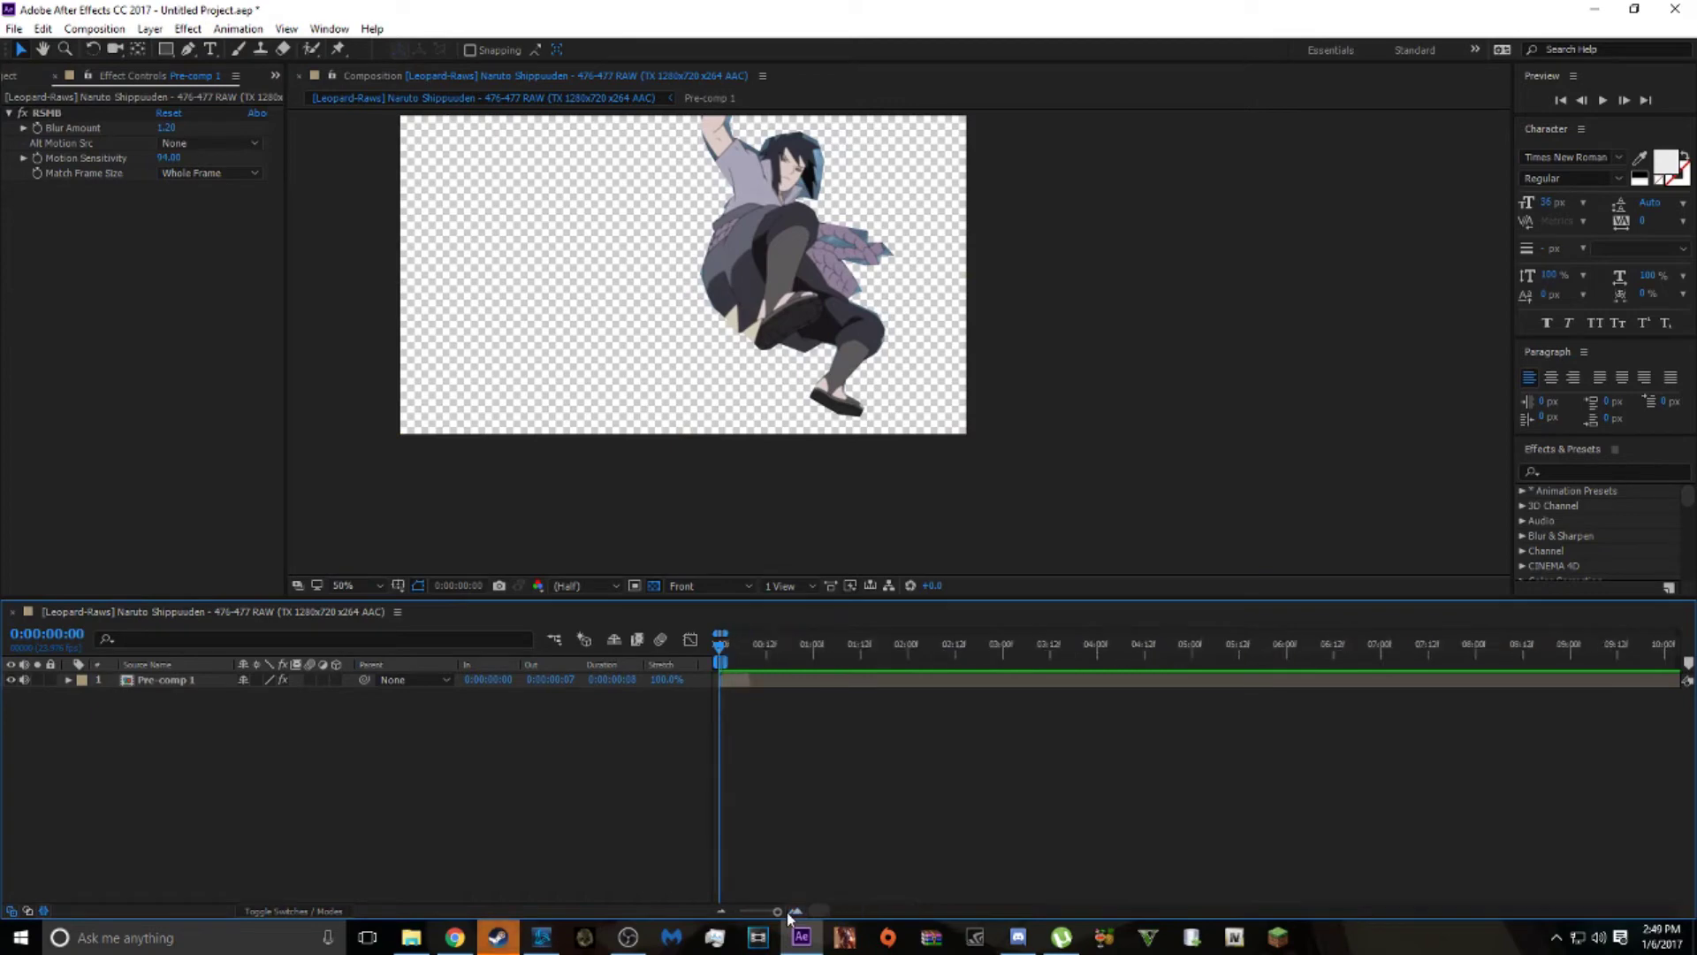
drag(760, 670, 970, 663)
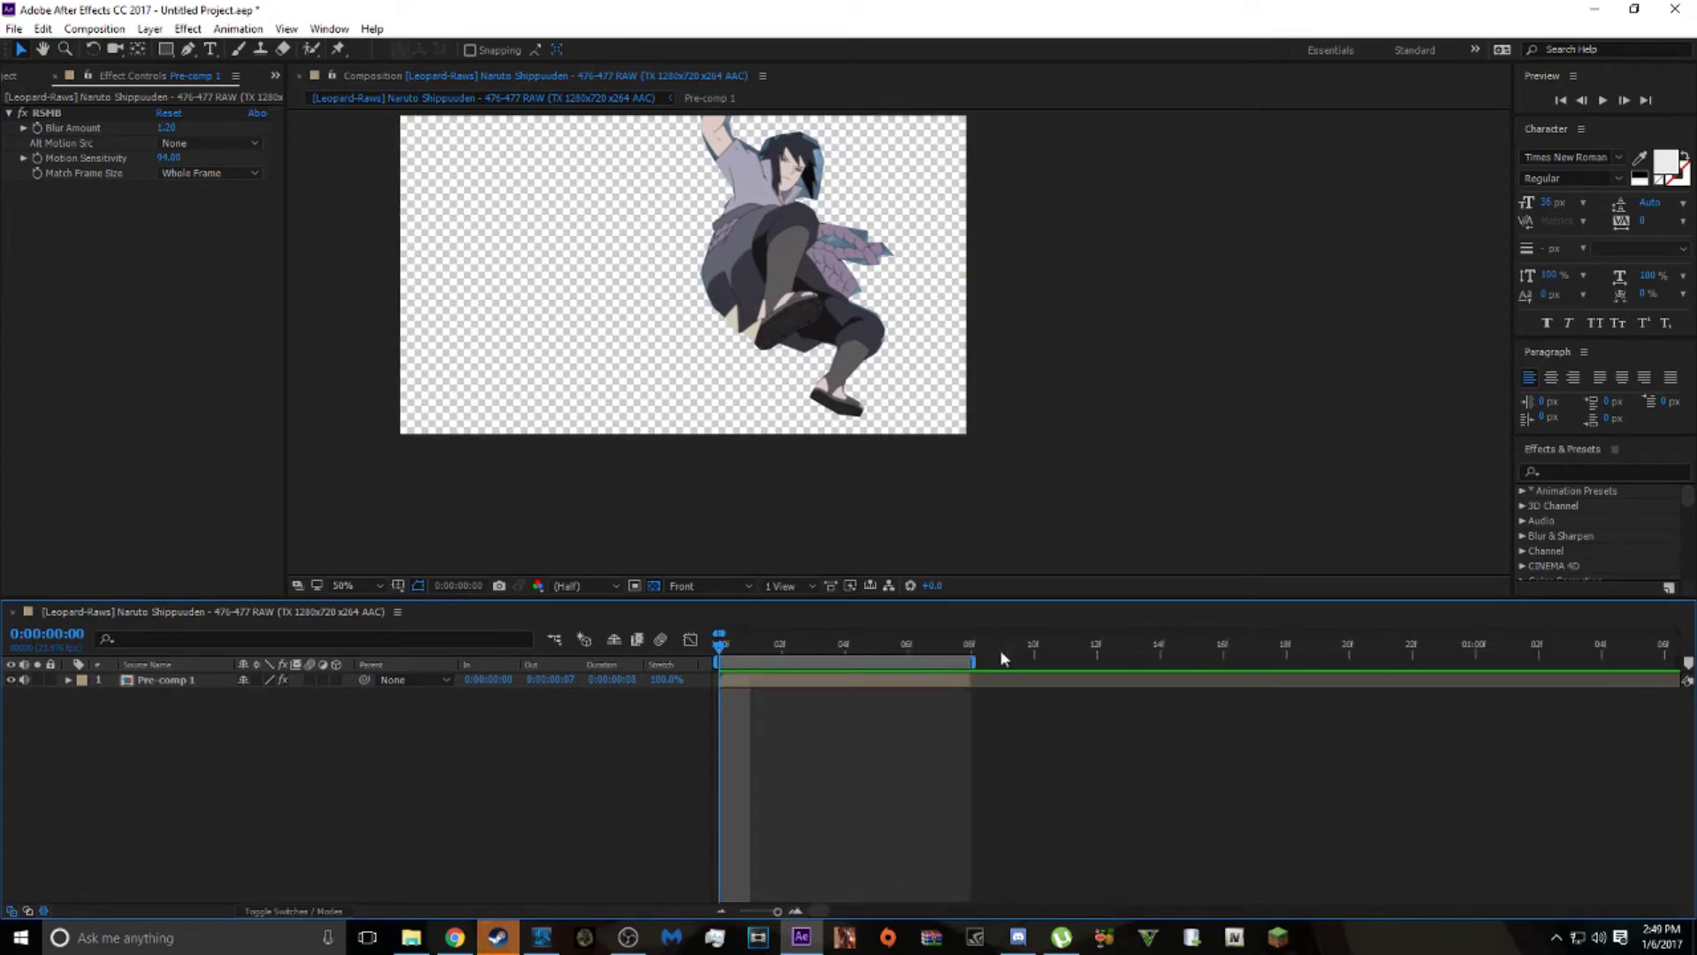
Preview the motion-blurred character animation within the work area and return to frame 0.
click(1605, 103)
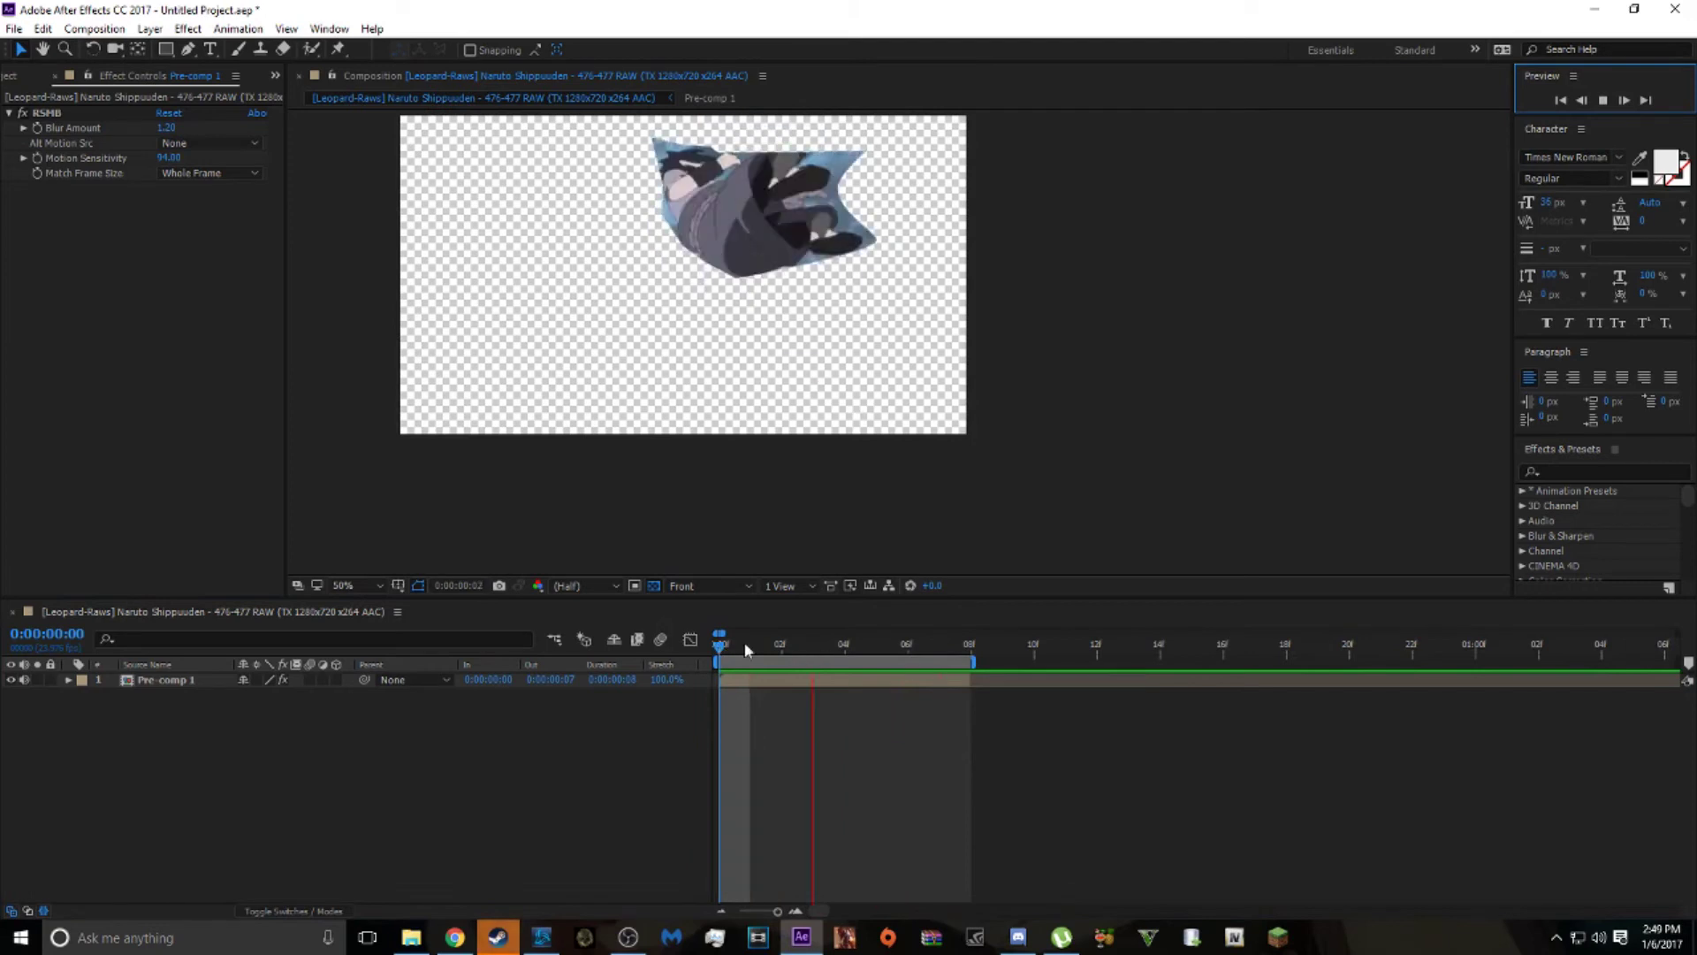
click(717, 646)
drag(731, 650, 632, 667)
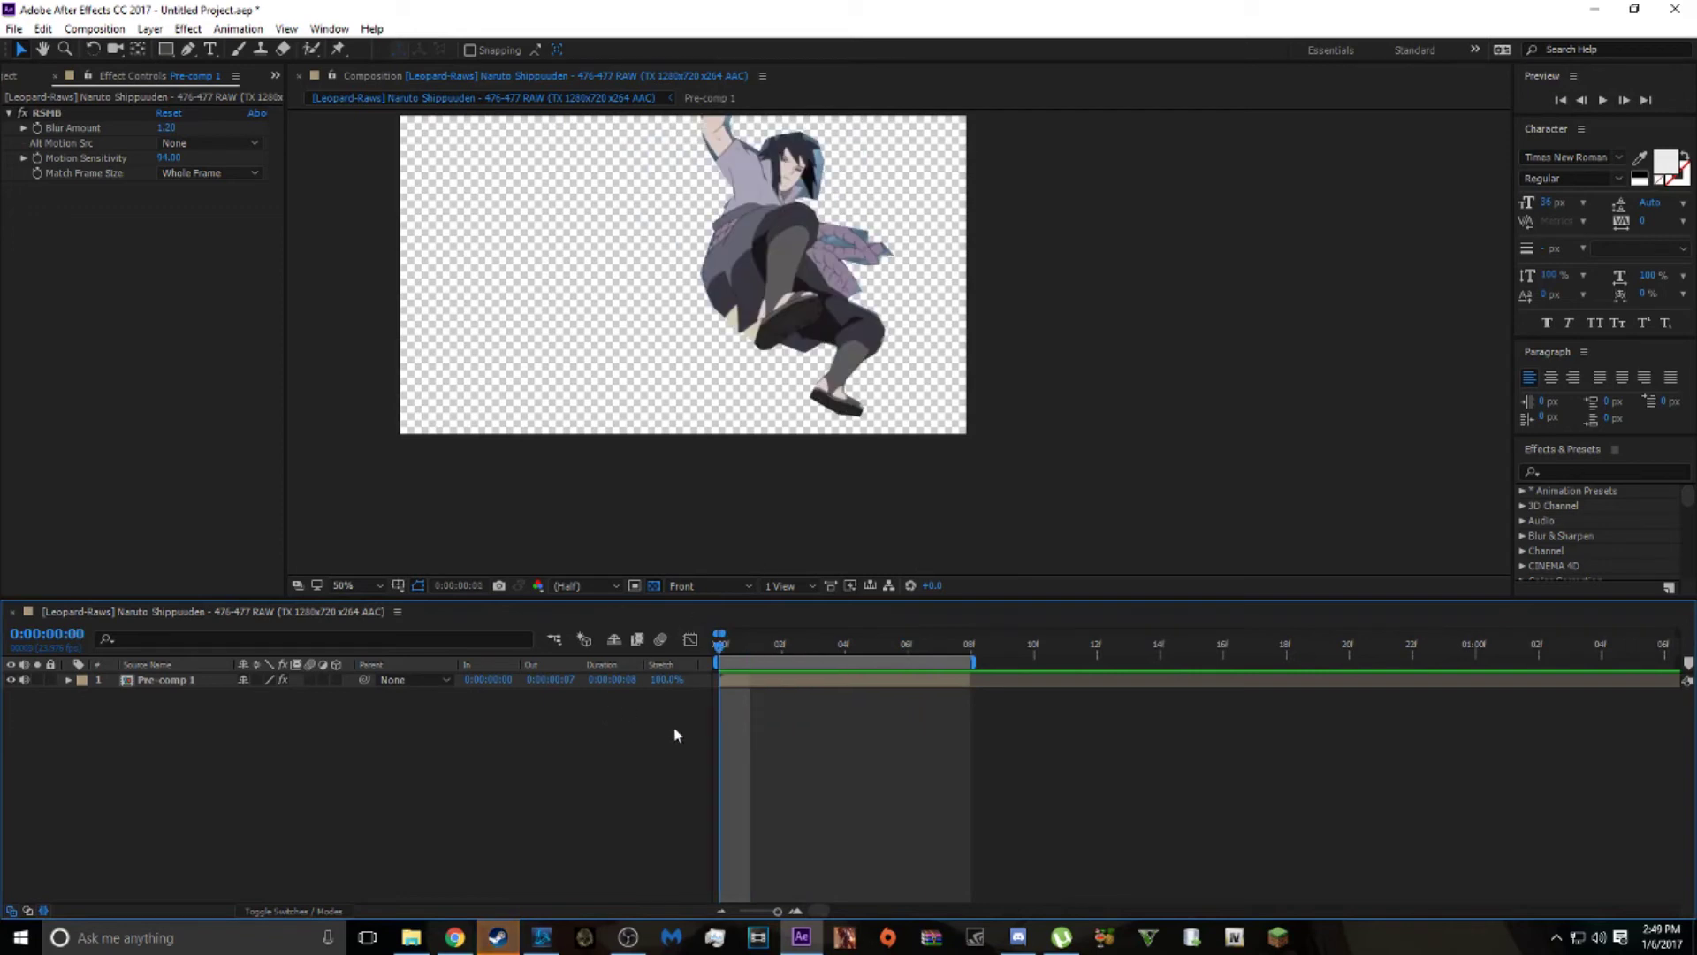
Enable Position keyframing on Pre-comp 1 at frame 0 and separate the property into X and Y dimensions.
click(749, 683)
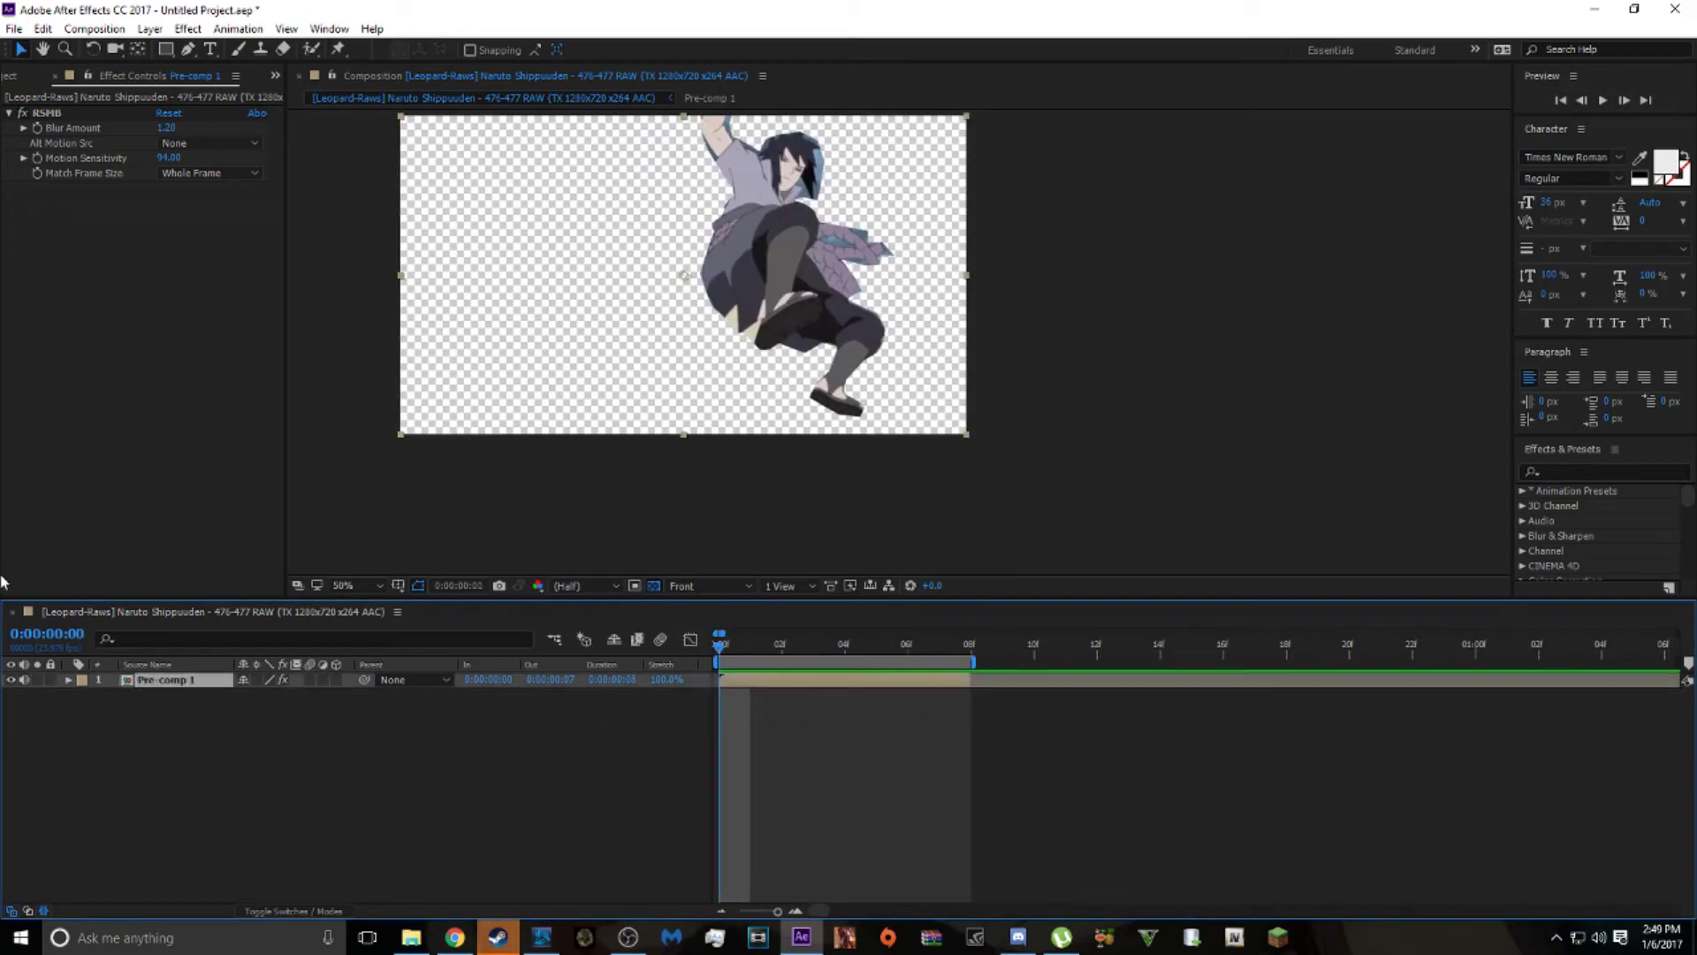
click(69, 679)
click(28, 678)
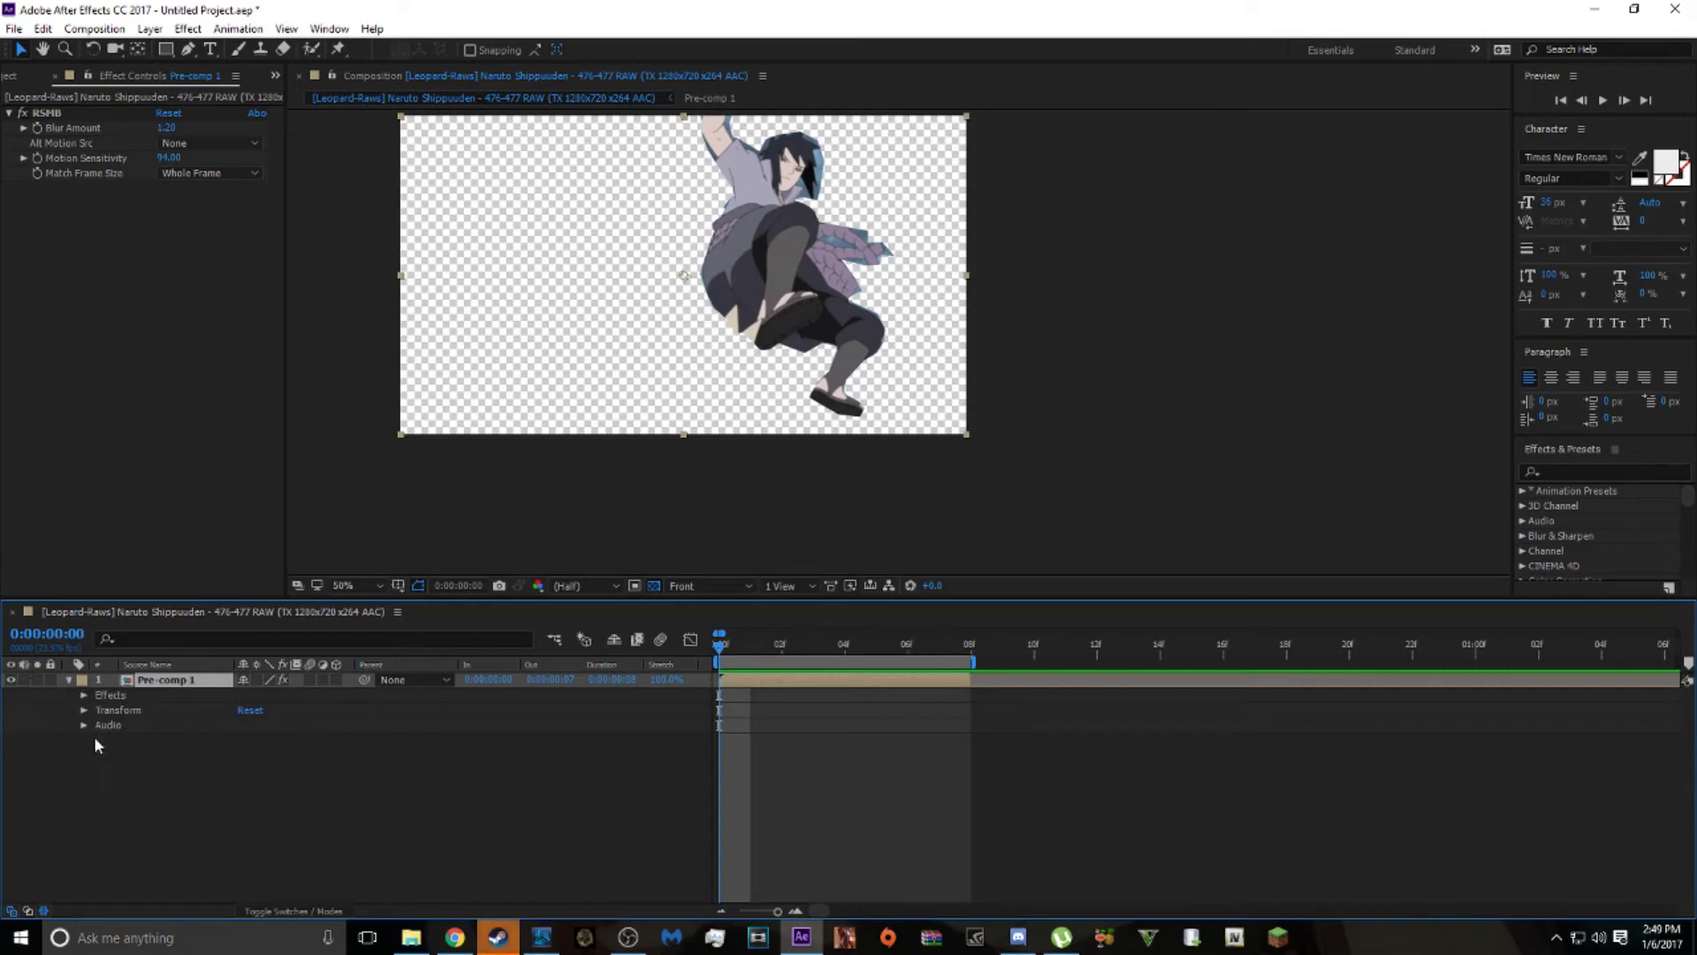
click(84, 711)
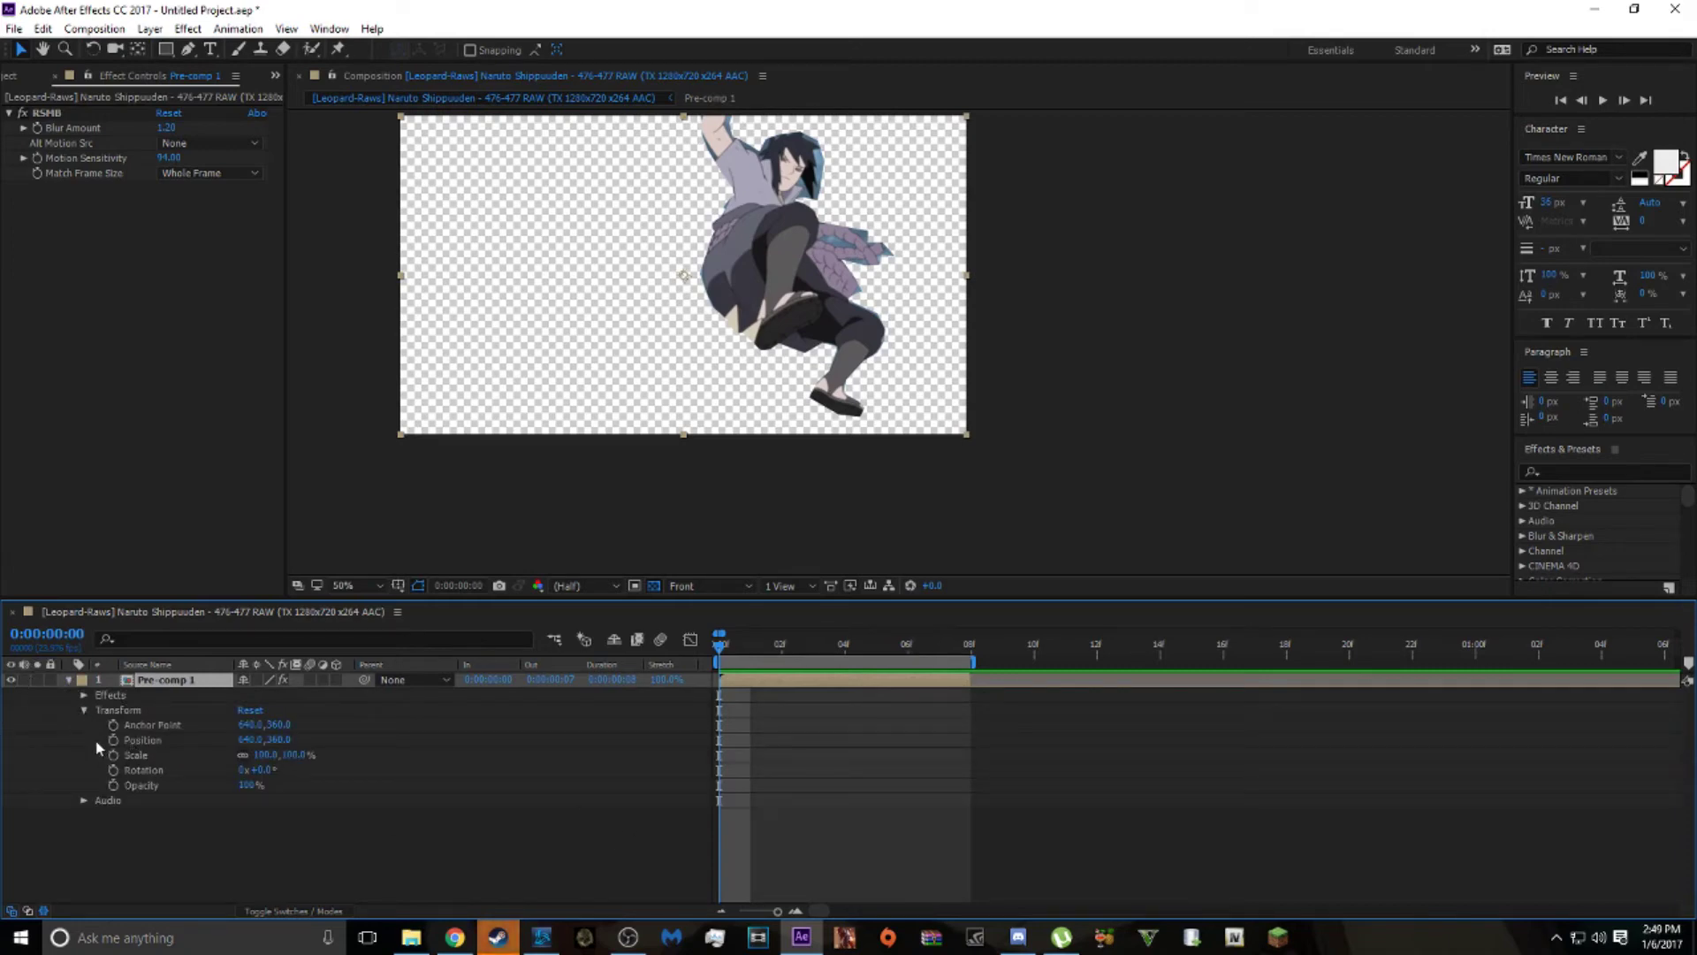
click(112, 739)
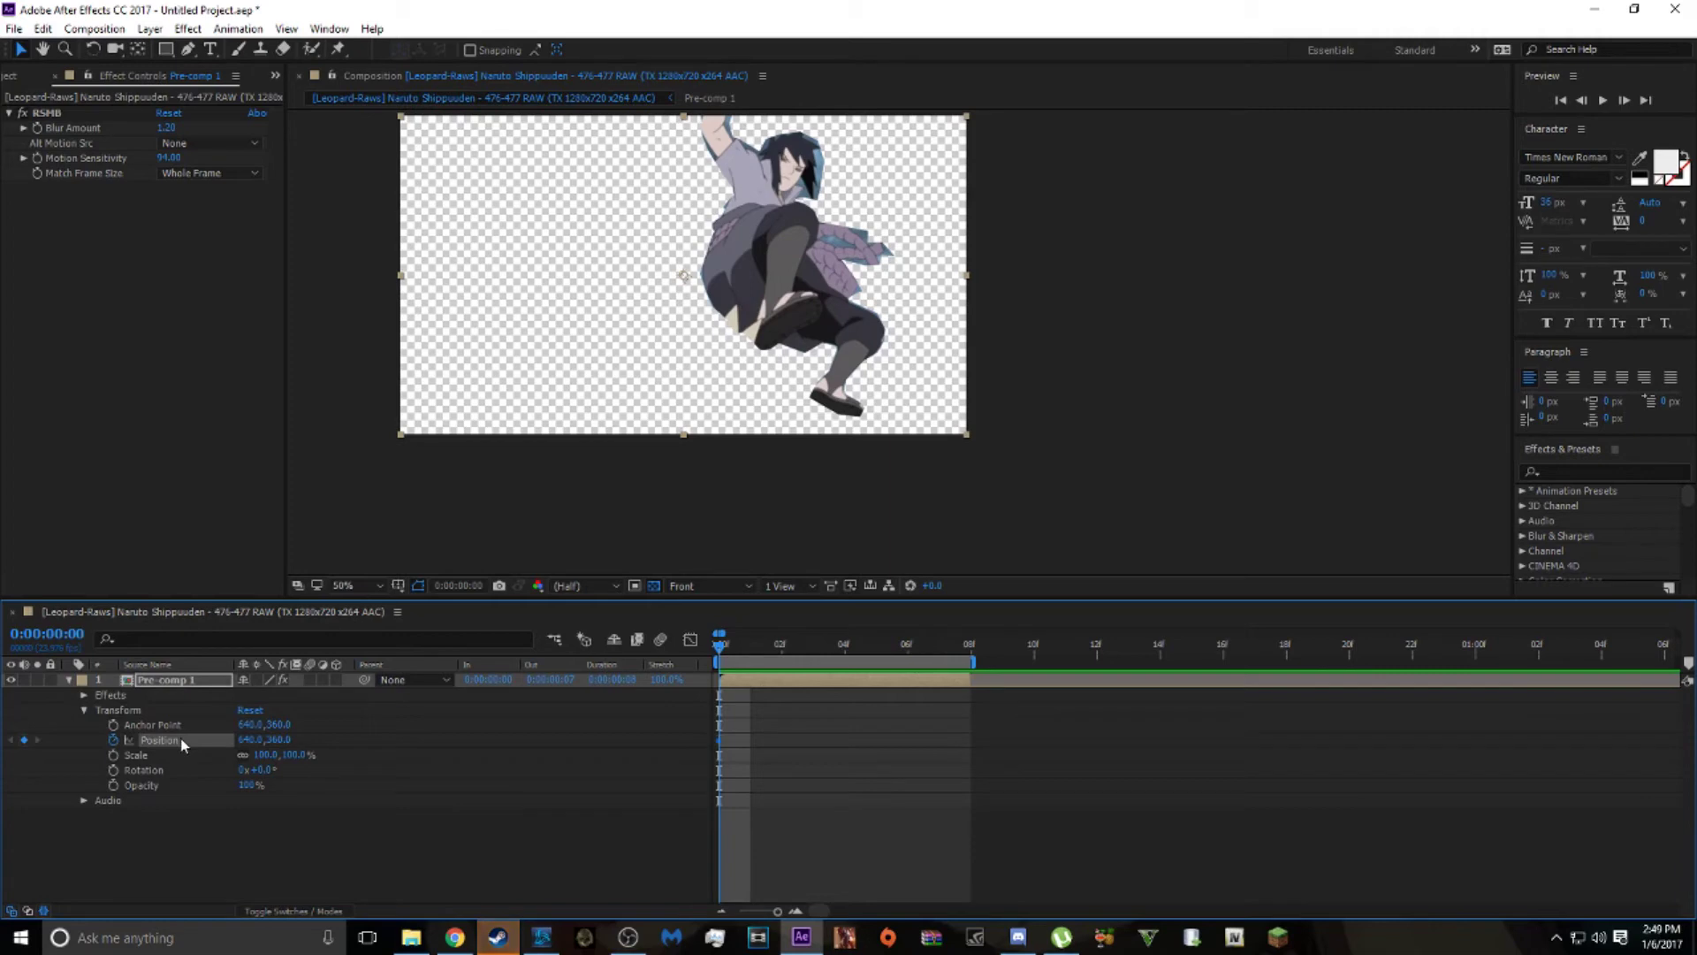
right_click(183, 745)
click(336, 771)
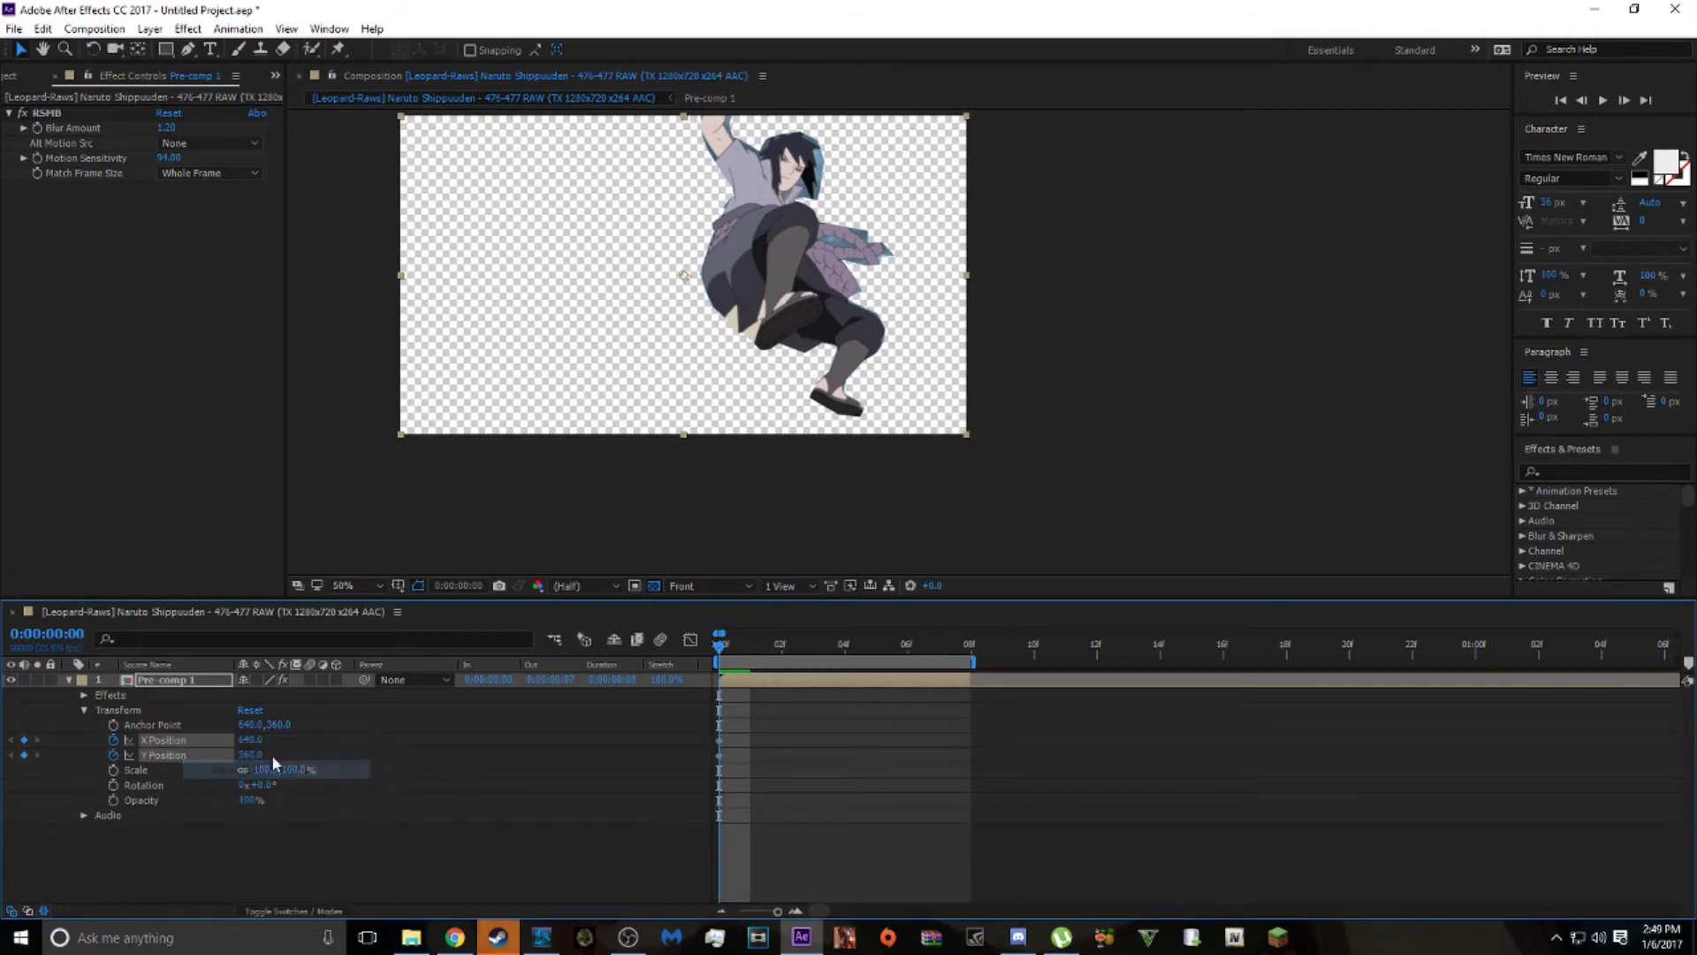
click(269, 751)
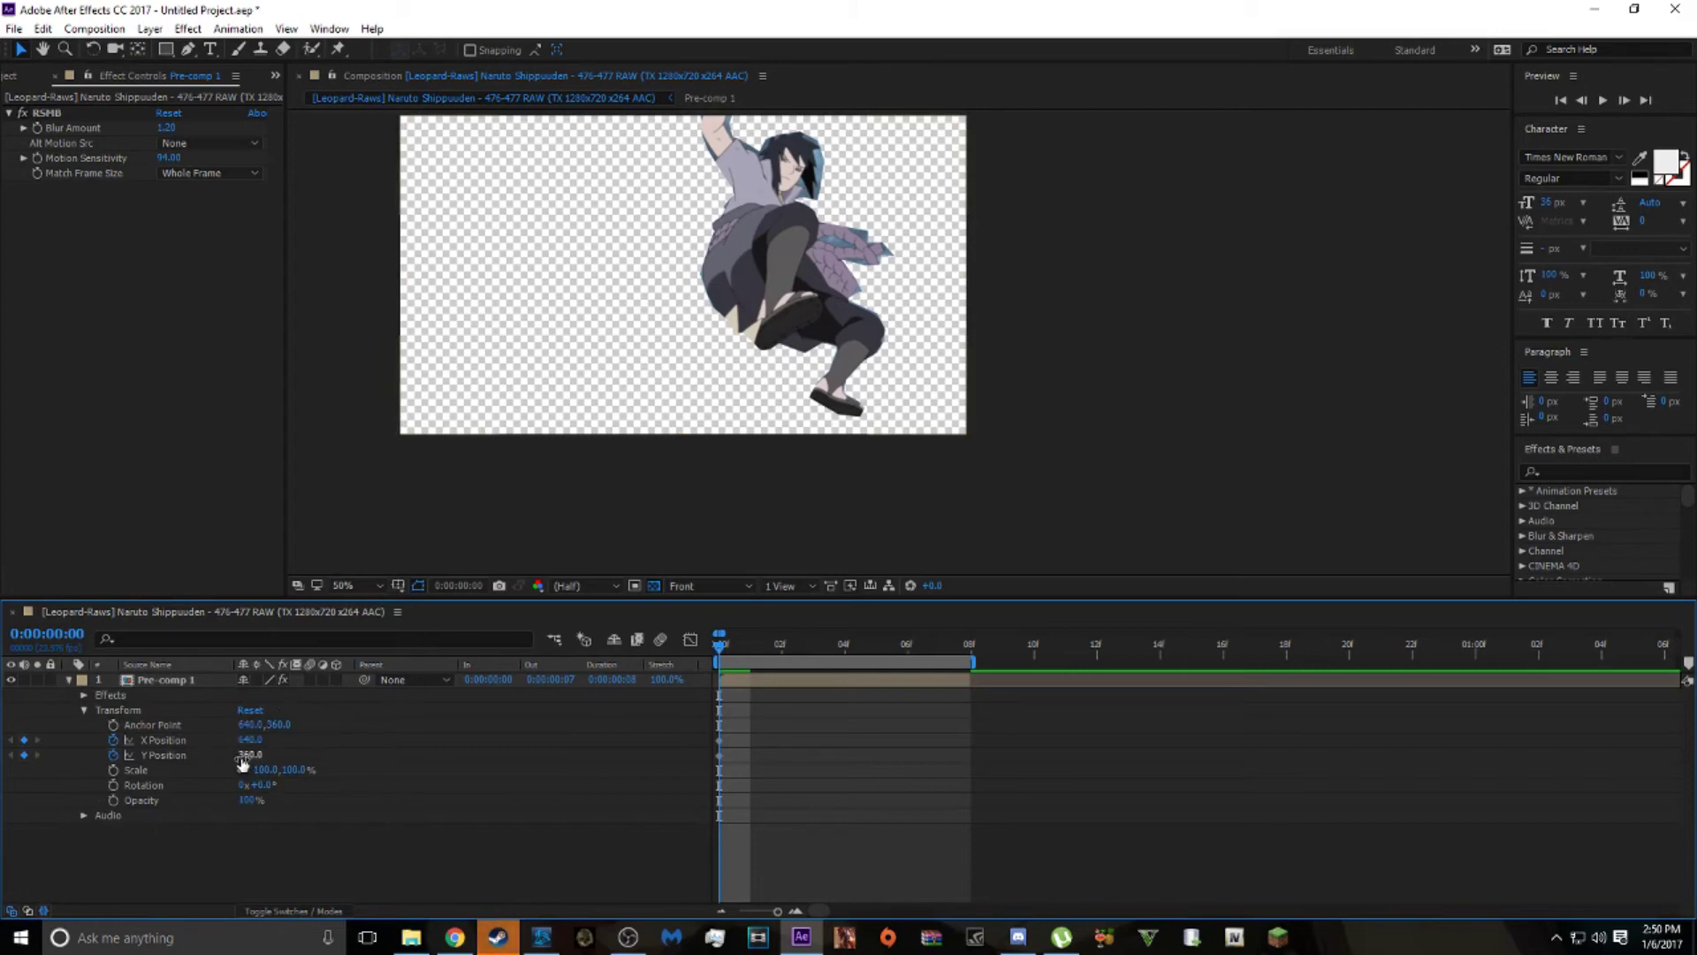
Set Pre-comp 1's Y Position to 886 at frame 0 and enable motion blur for the layer and composition.
drag(248, 754, 677, 725)
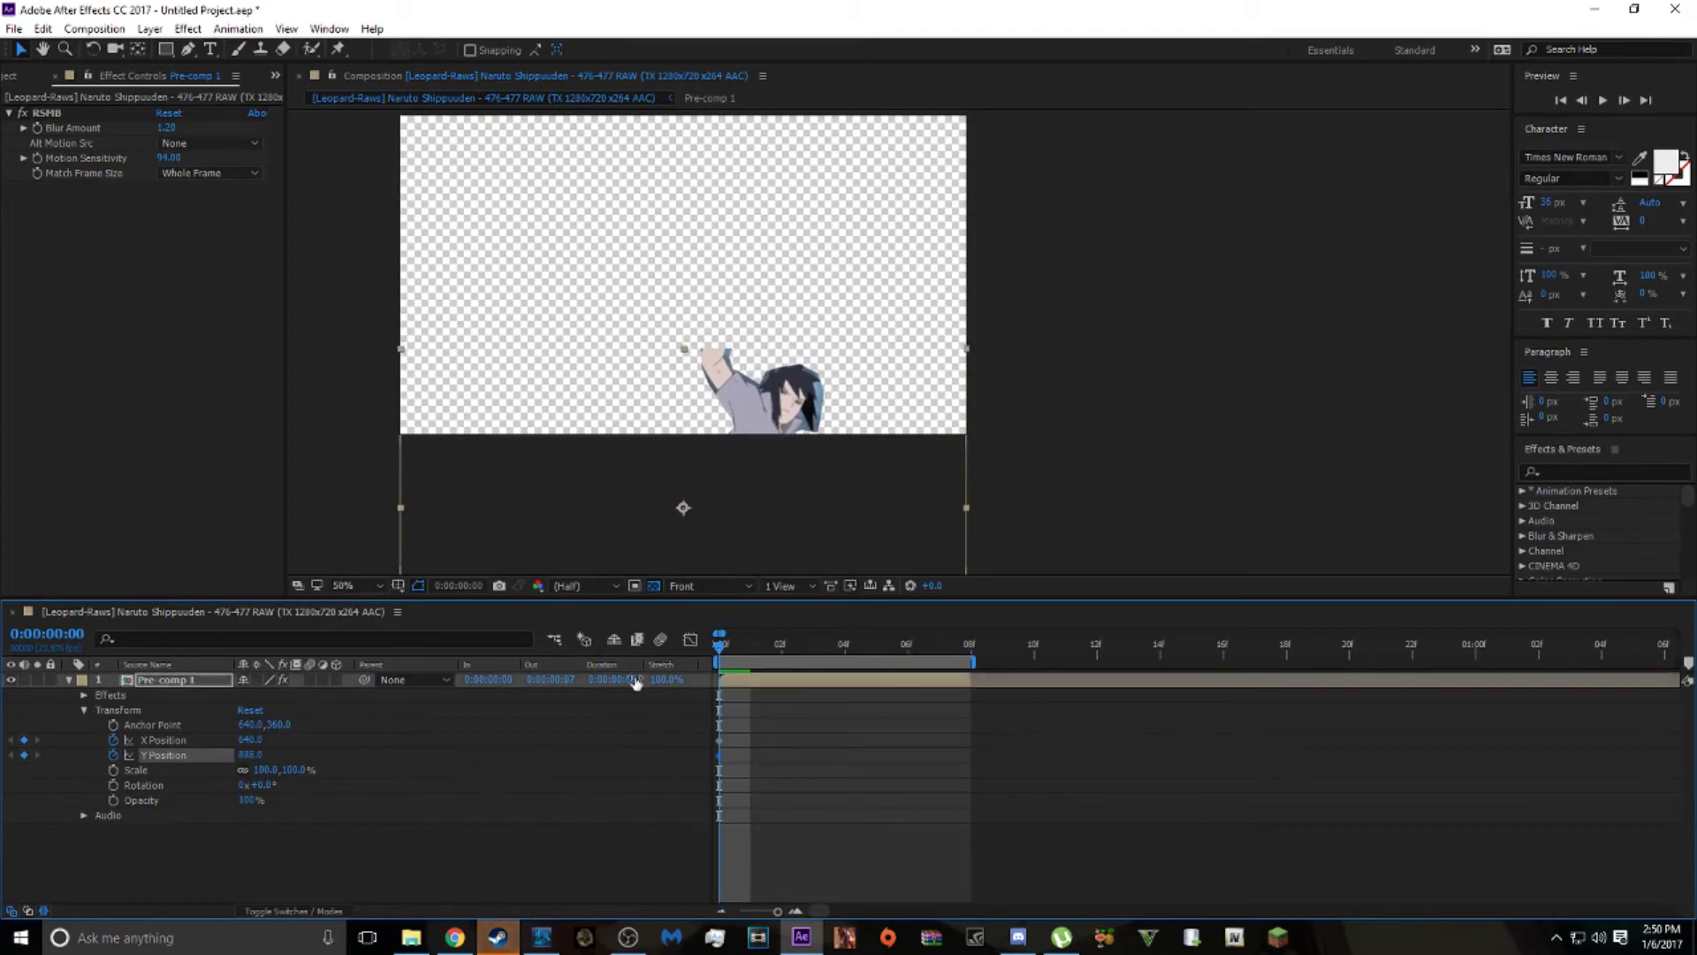
click(662, 640)
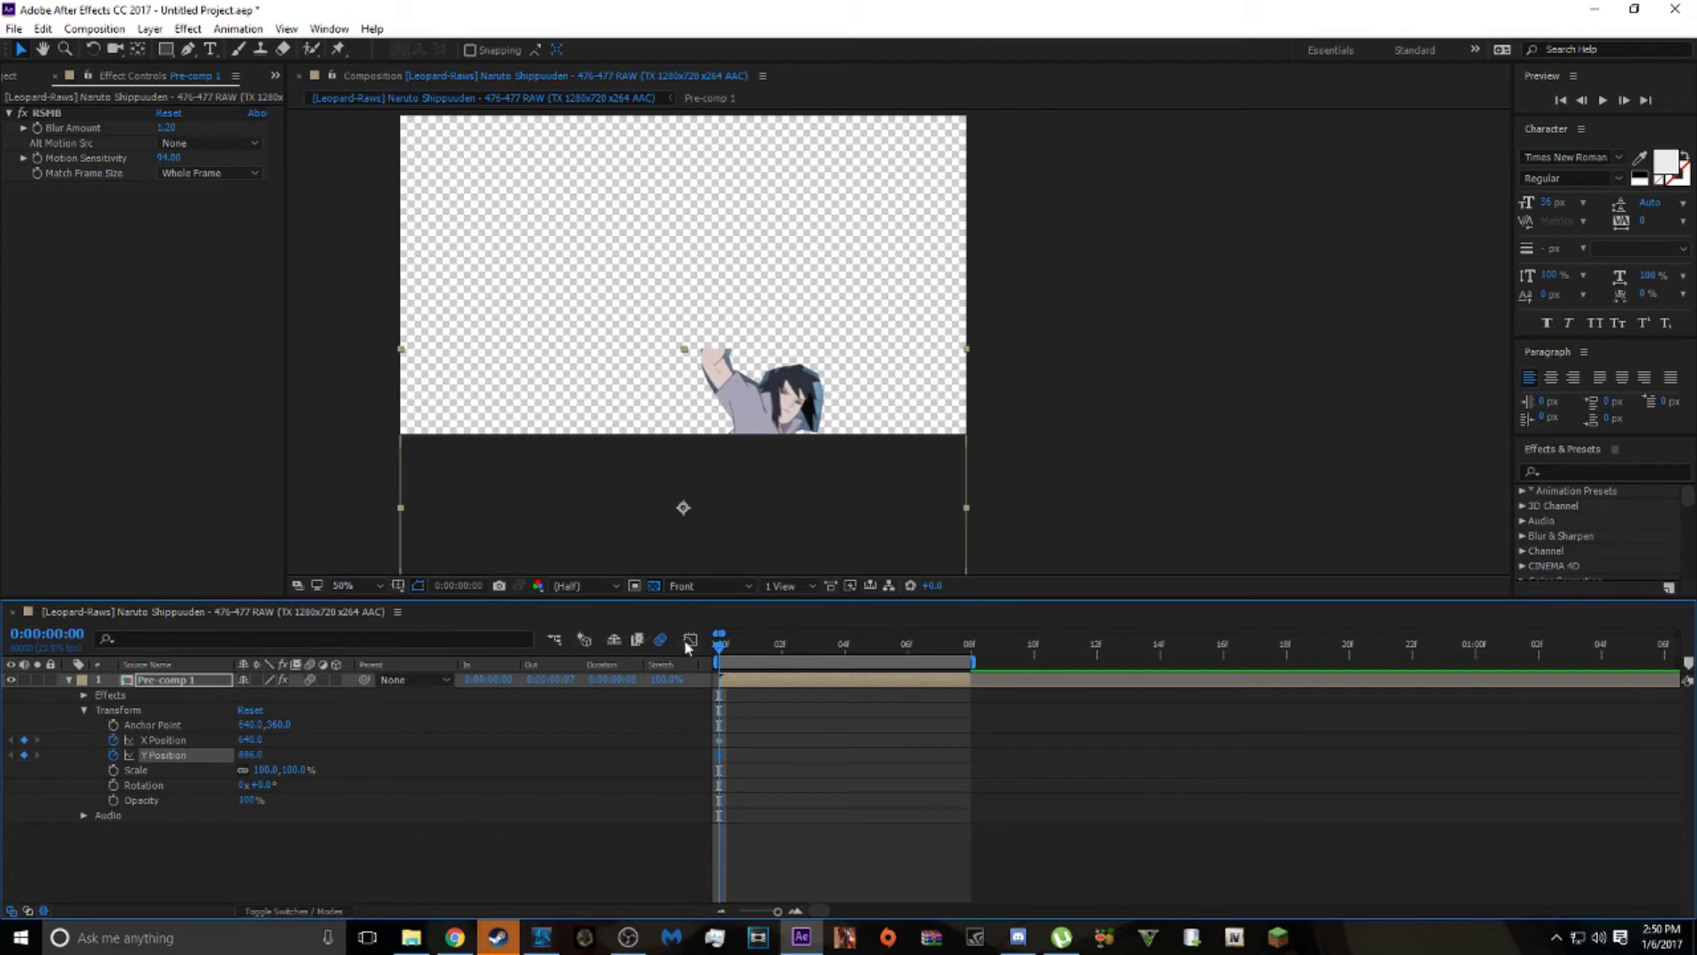
drag(730, 647, 573, 723)
mouse_move(718, 720)
mouse_down()
mouse_move(790, 718)
mouse_move(717, 721)
mouse_up()
Switch to Chrome and replay the final moments of the Naruto MEP part video on YouTube as a reference.
click(455, 937)
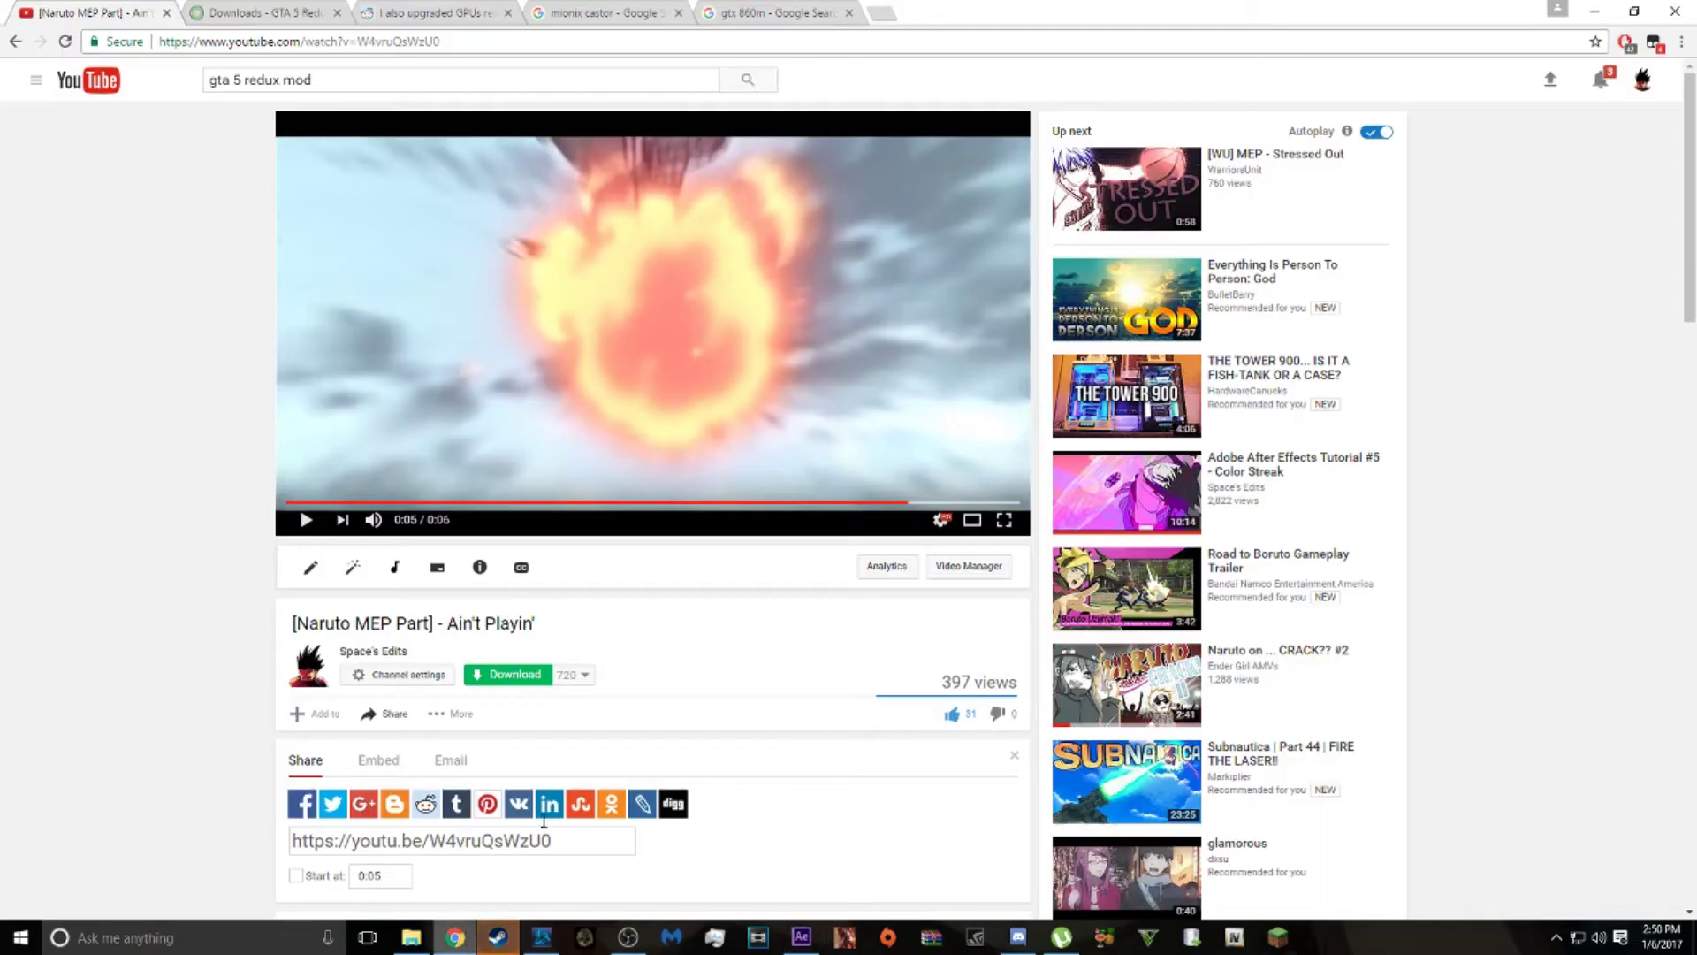
click(850, 405)
click(836, 503)
click(810, 503)
click(798, 503)
click(795, 504)
click(675, 390)
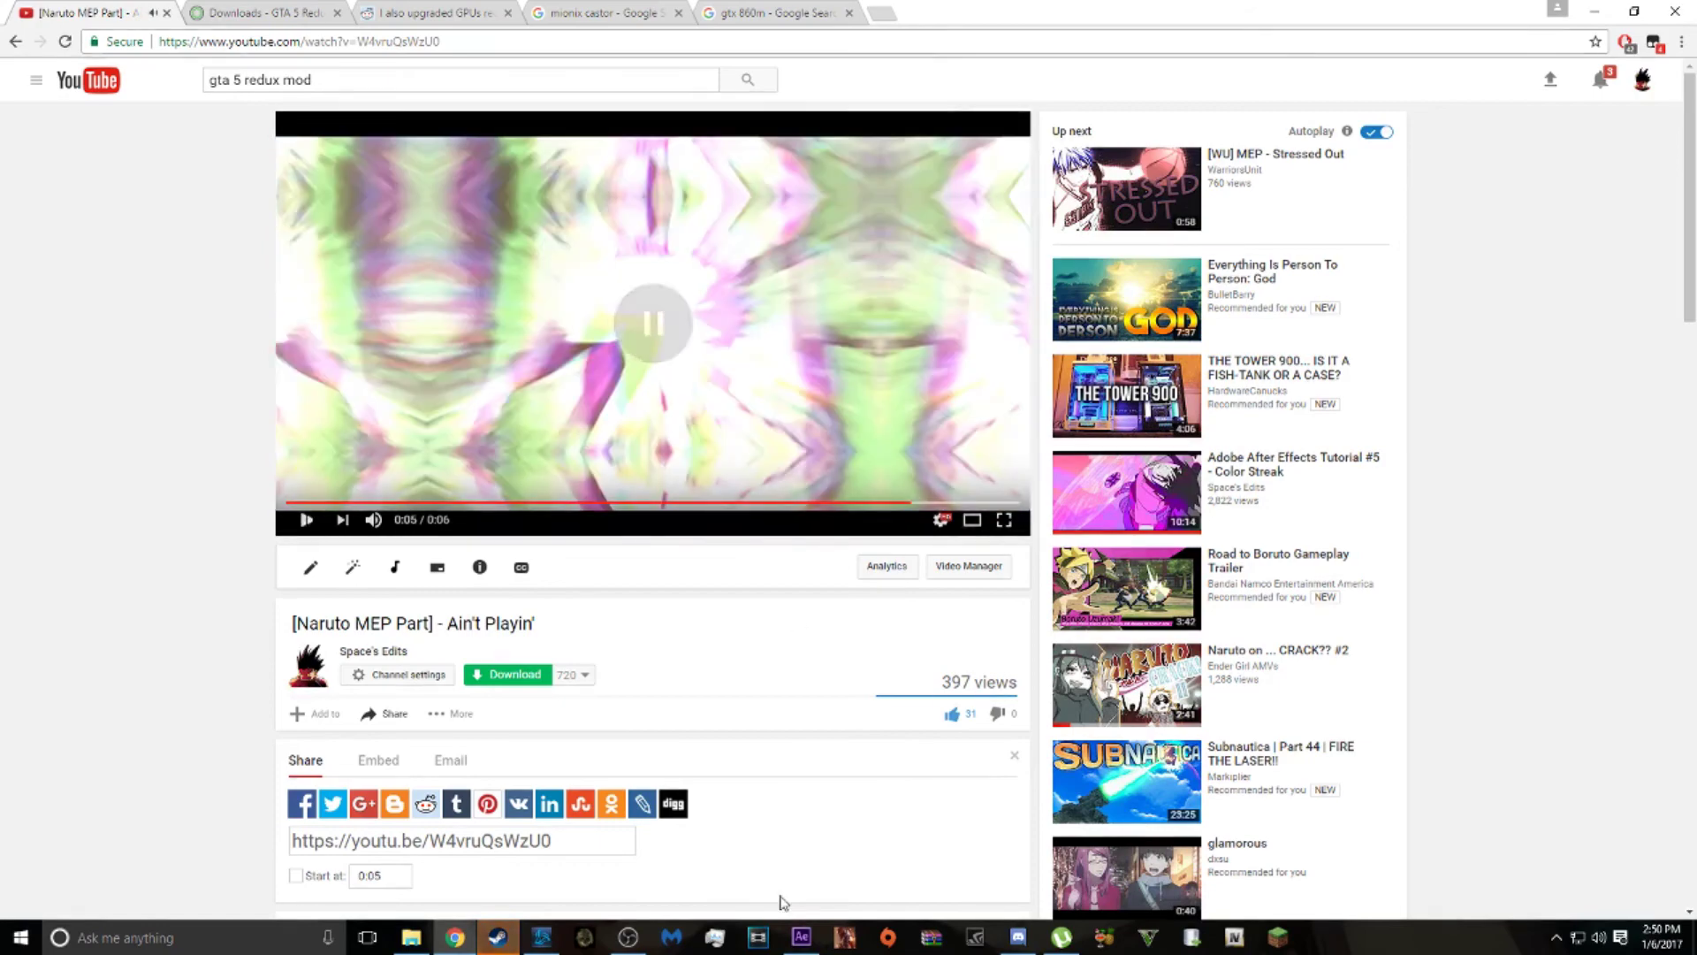
Back in After Effects, keyframe X Position 640 and Y Position 360 at frame 8 and apply Easy Ease to all position keyframes.
click(801, 937)
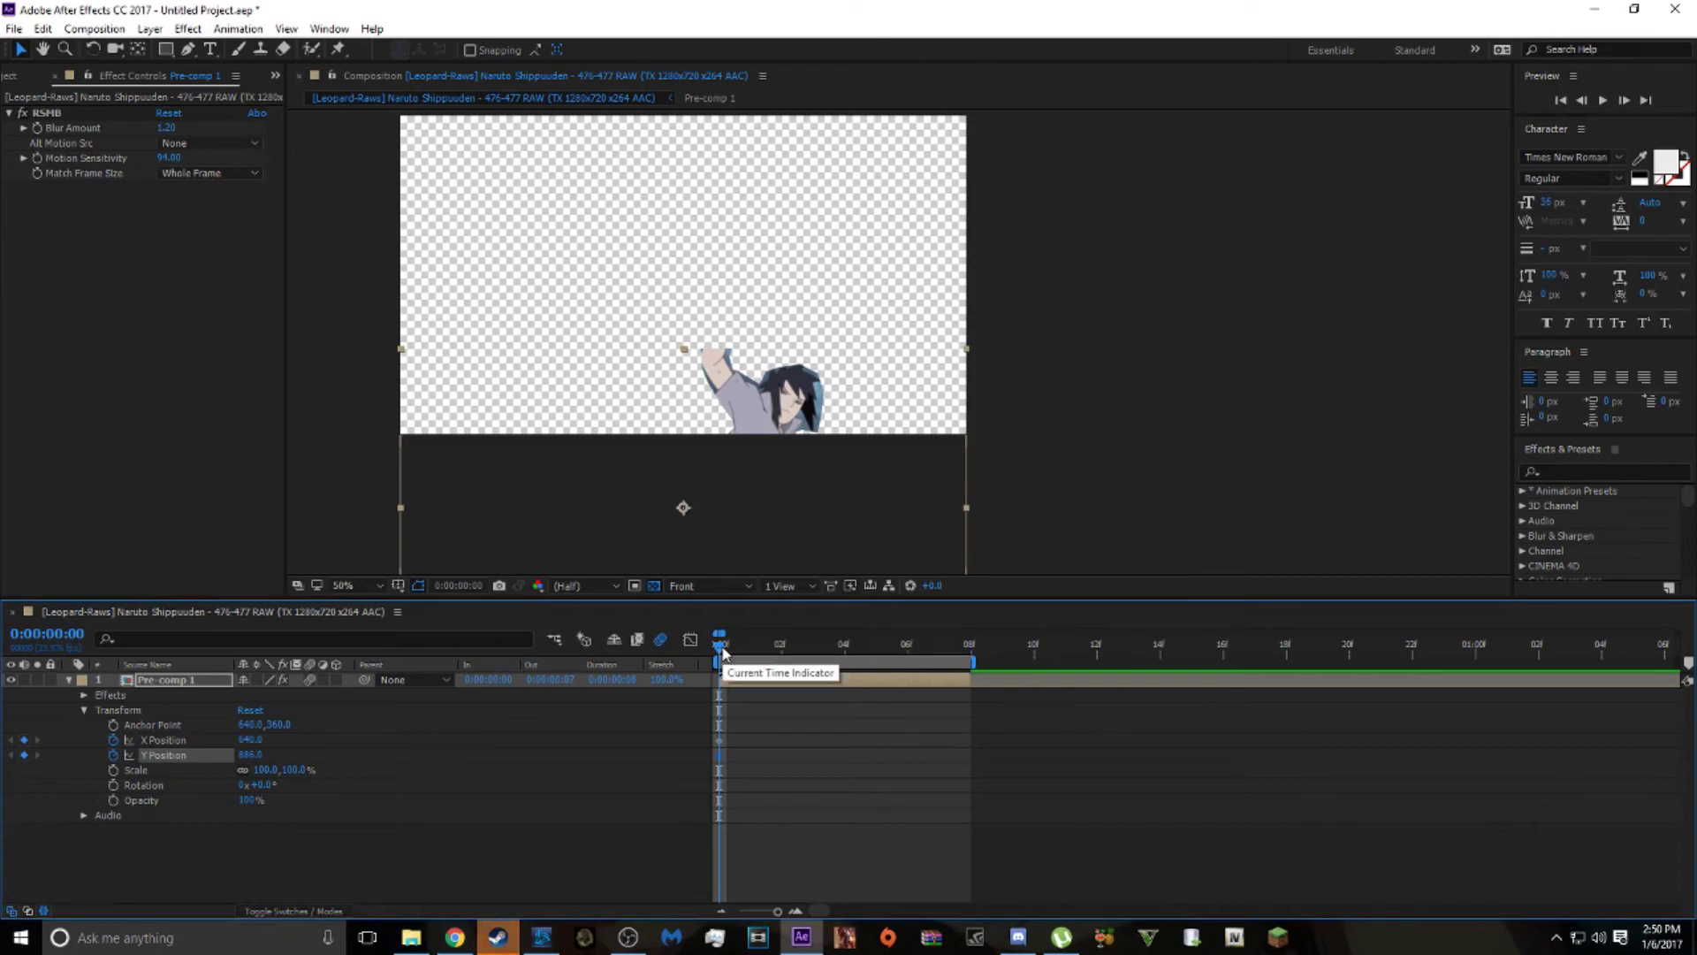
drag(722, 652, 962, 550)
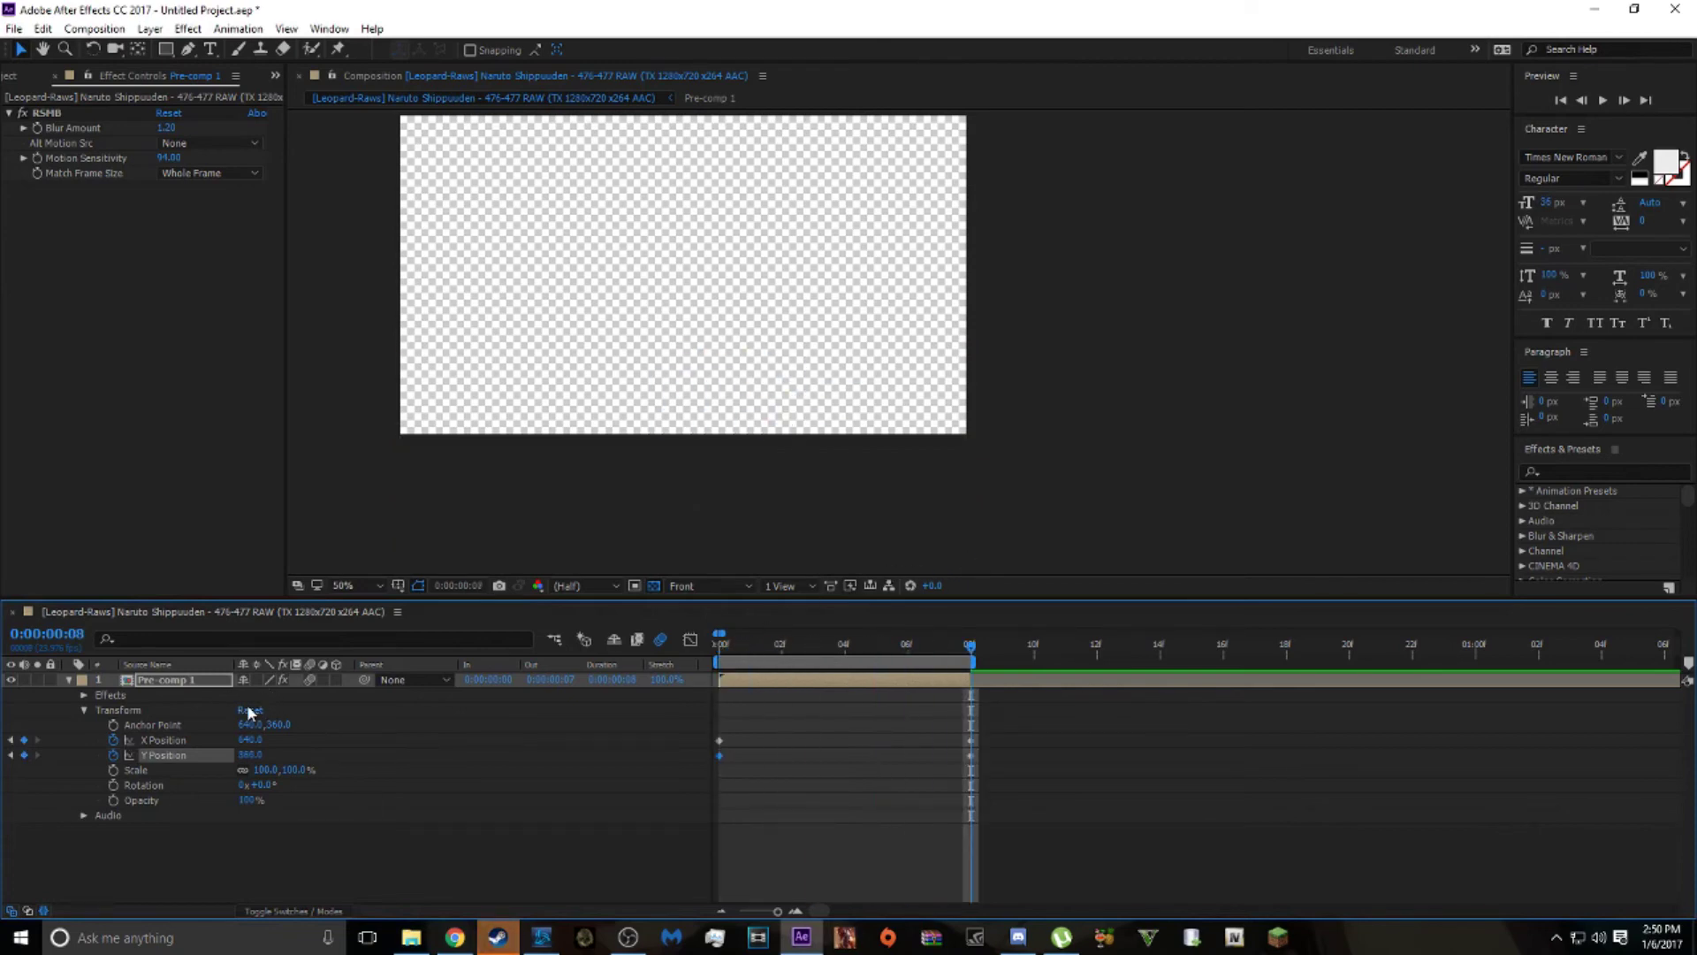
drag(1038, 747, 705, 767)
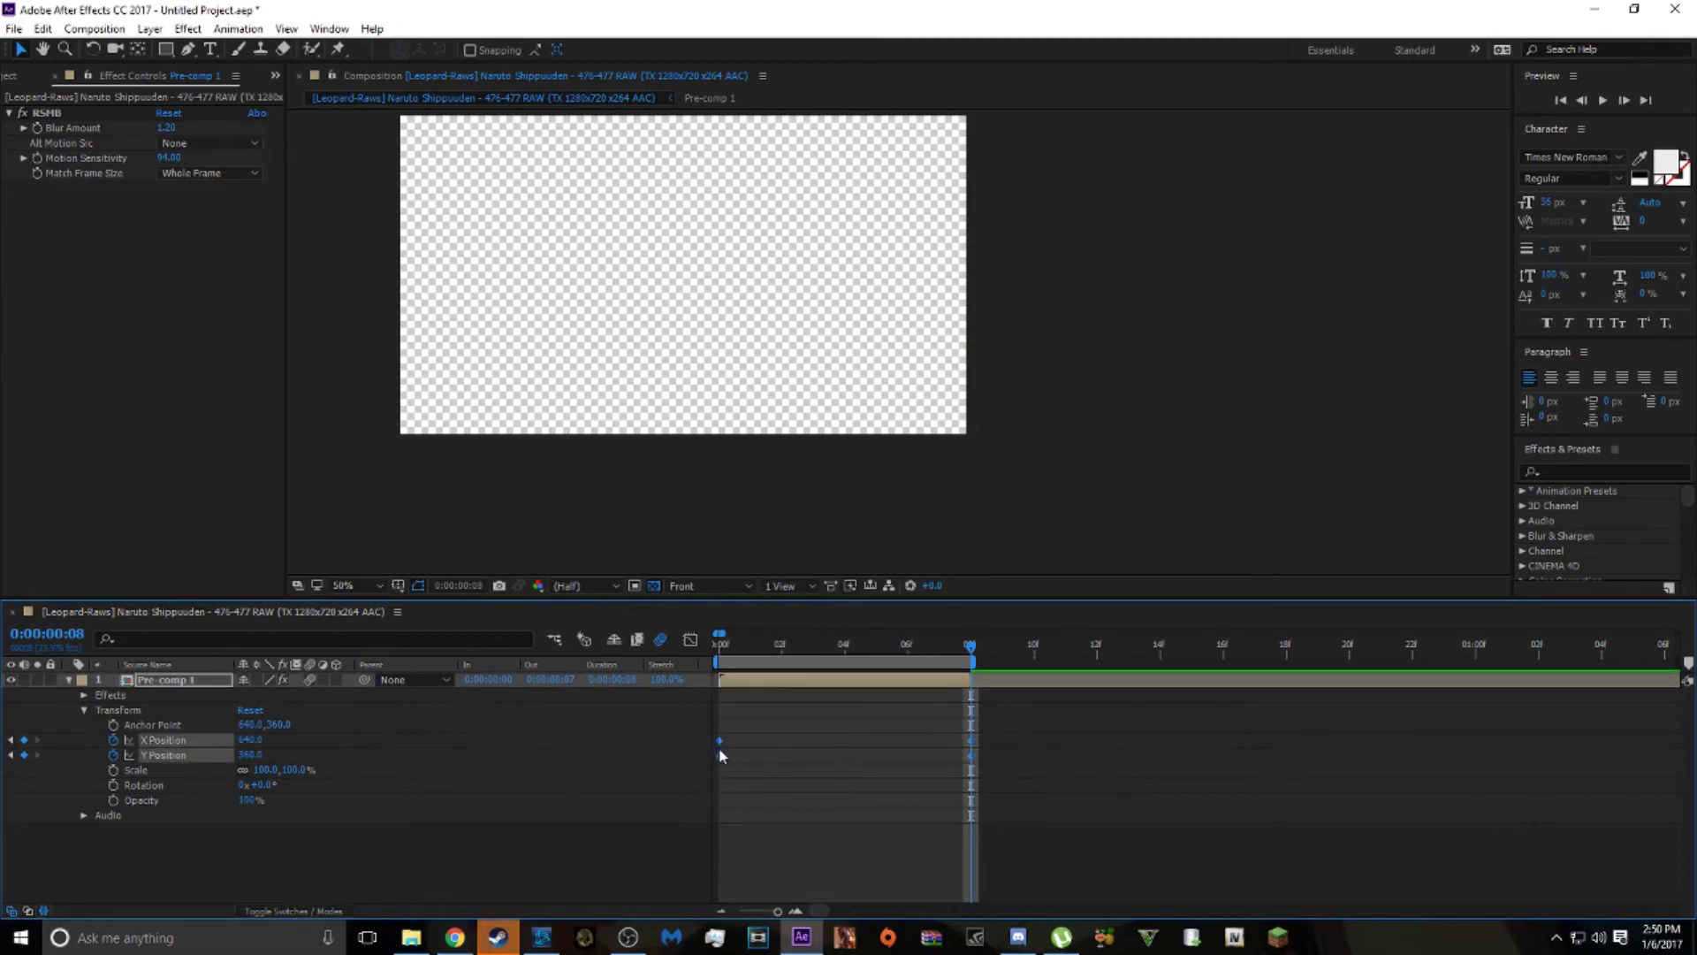
right_click(718, 764)
mouse_move(795, 748)
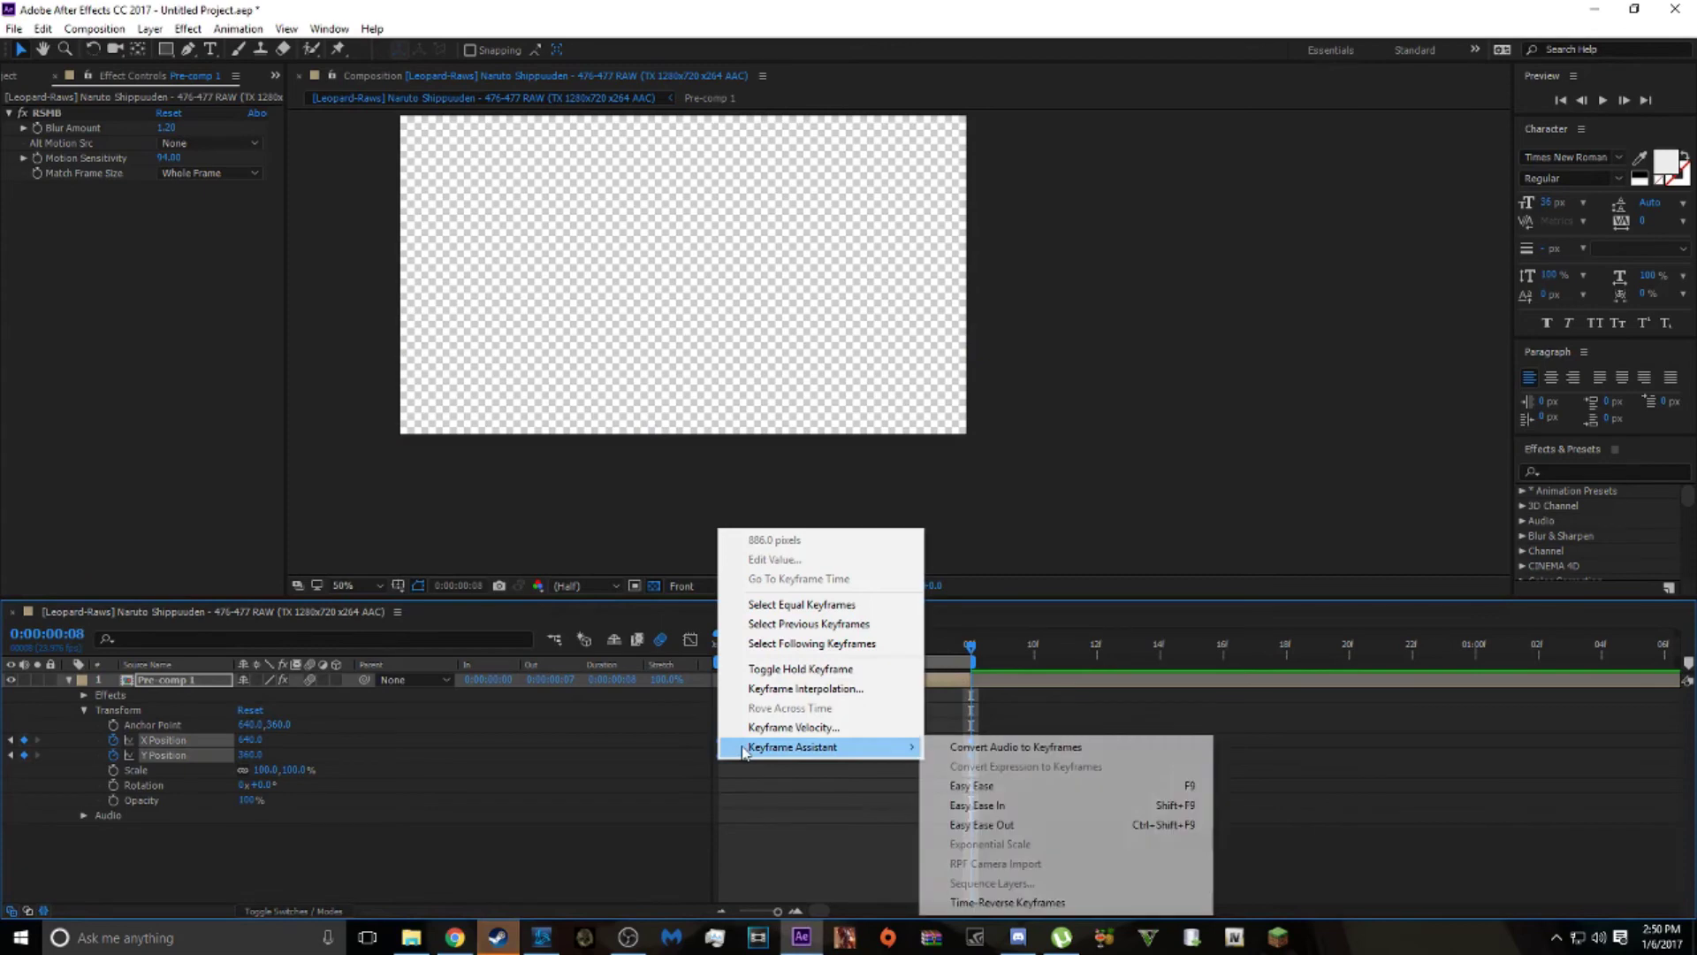
click(1023, 786)
Return to frame 0 and show Pre-comp 1's Y Position curve in the Graph Editor.
drag(981, 645, 720, 646)
click(757, 766)
drag(719, 769, 710, 748)
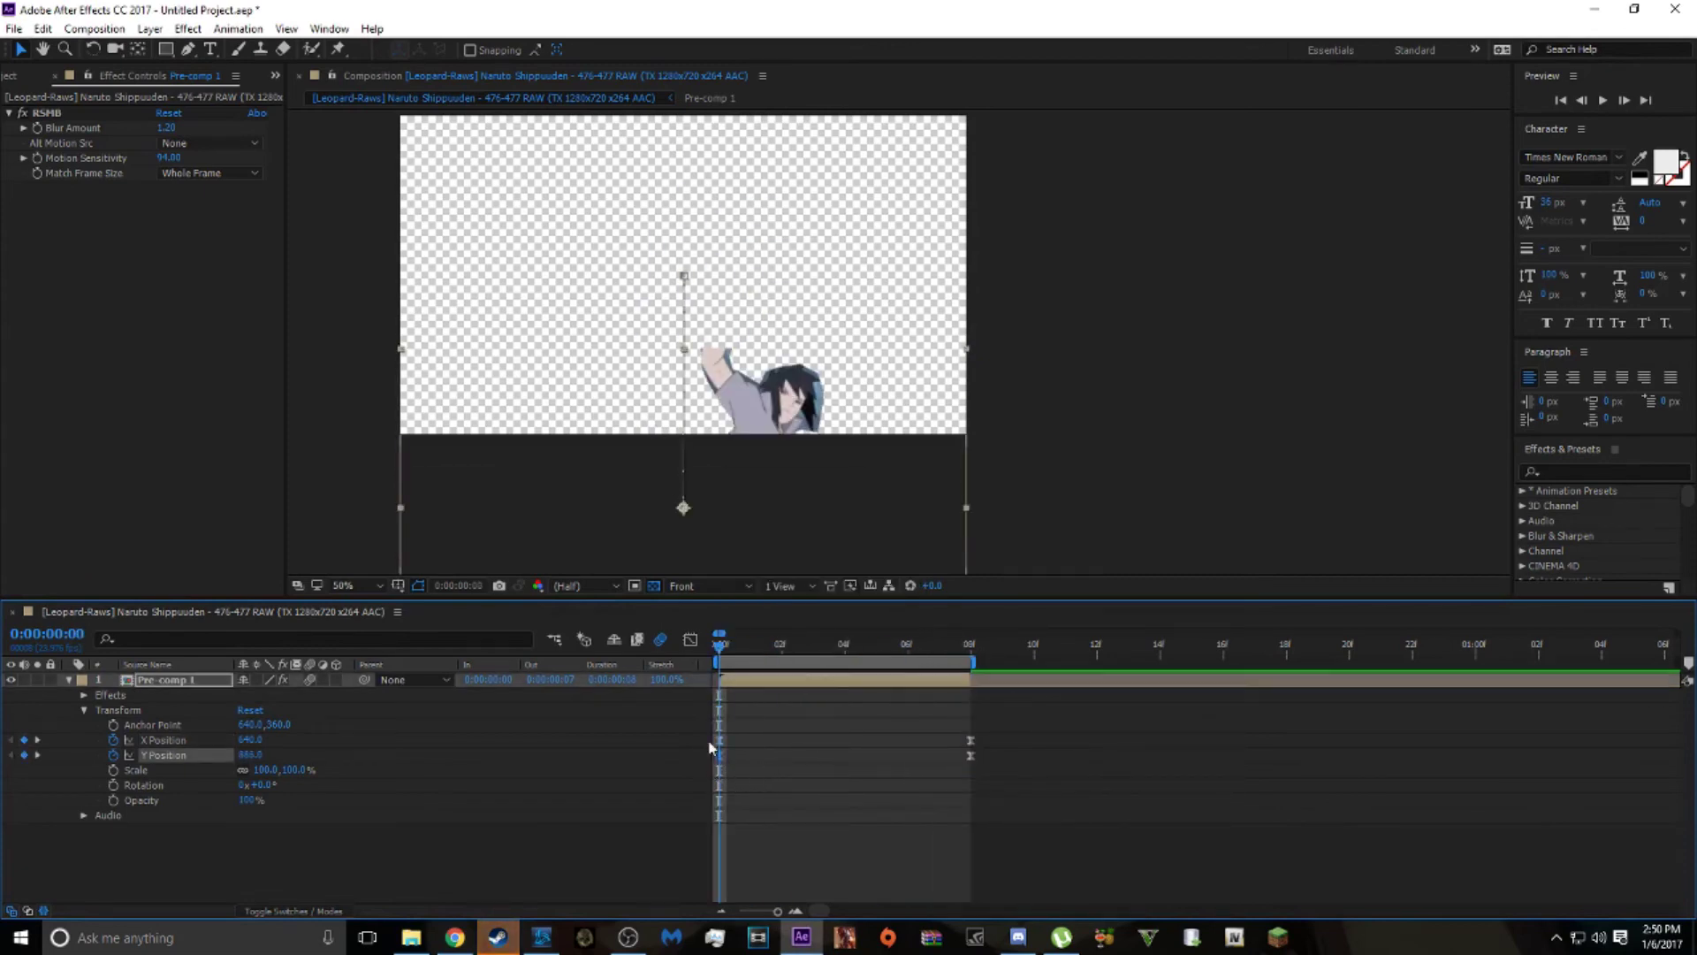
click(691, 639)
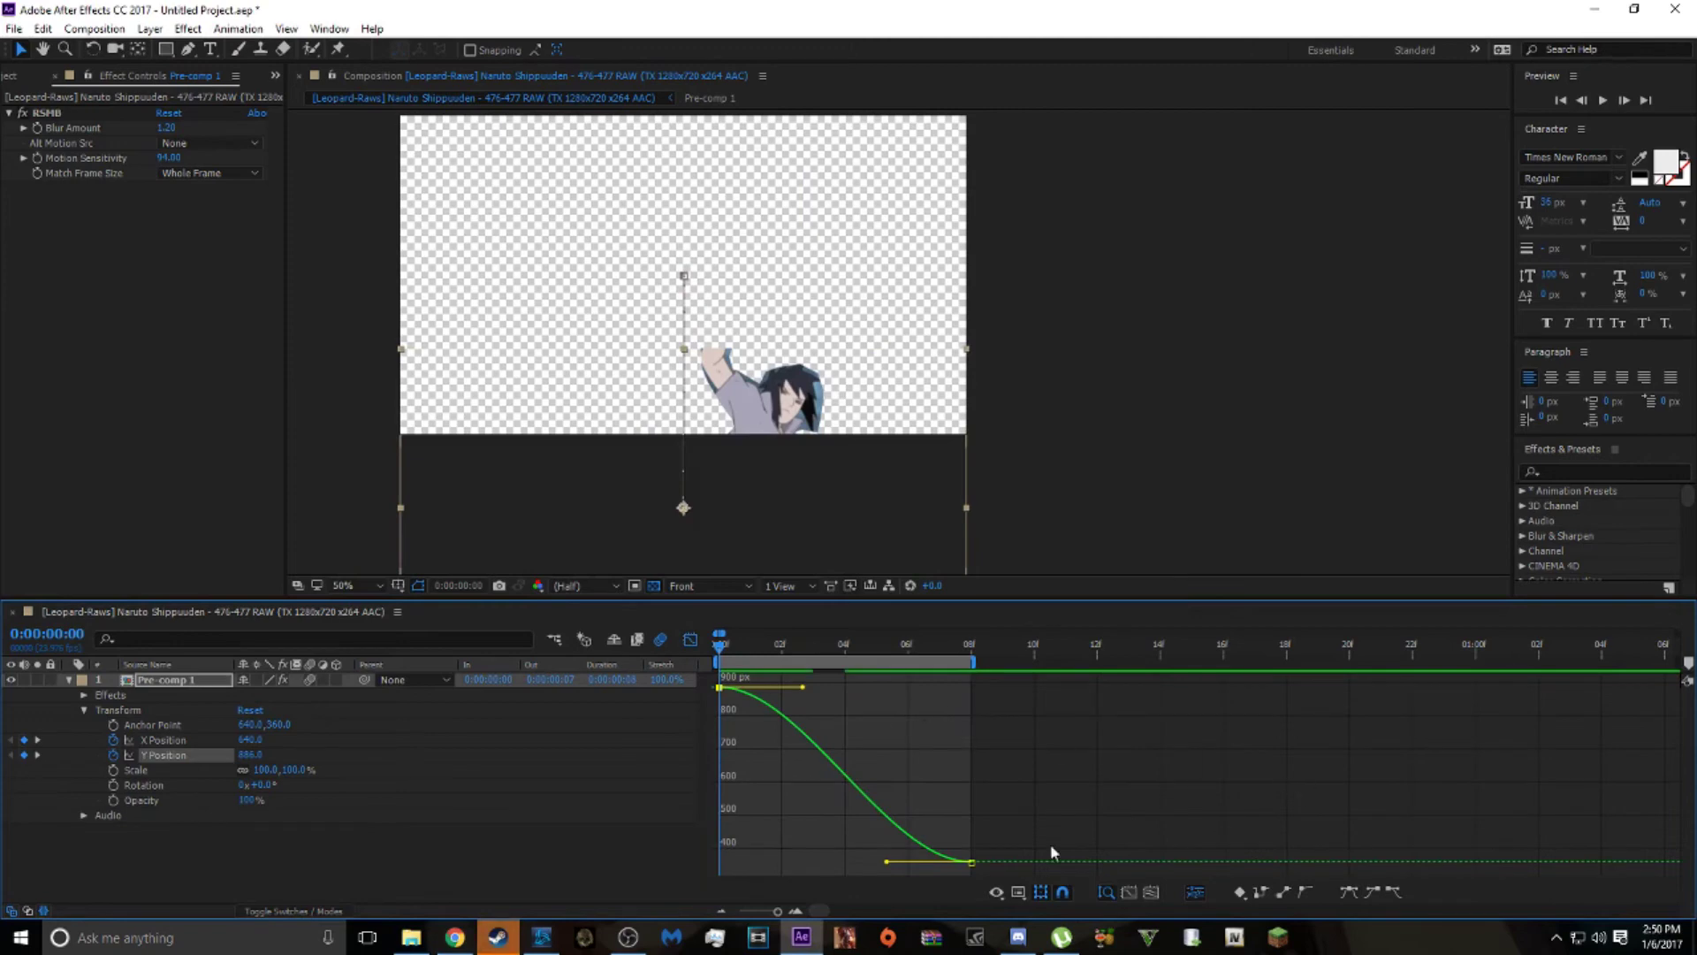
Try a slow-start, fast-finish Y Position curve by extending the frame 0 ease handle to frame 8 and steepening the frame 8 handle.
drag(721, 648, 875, 647)
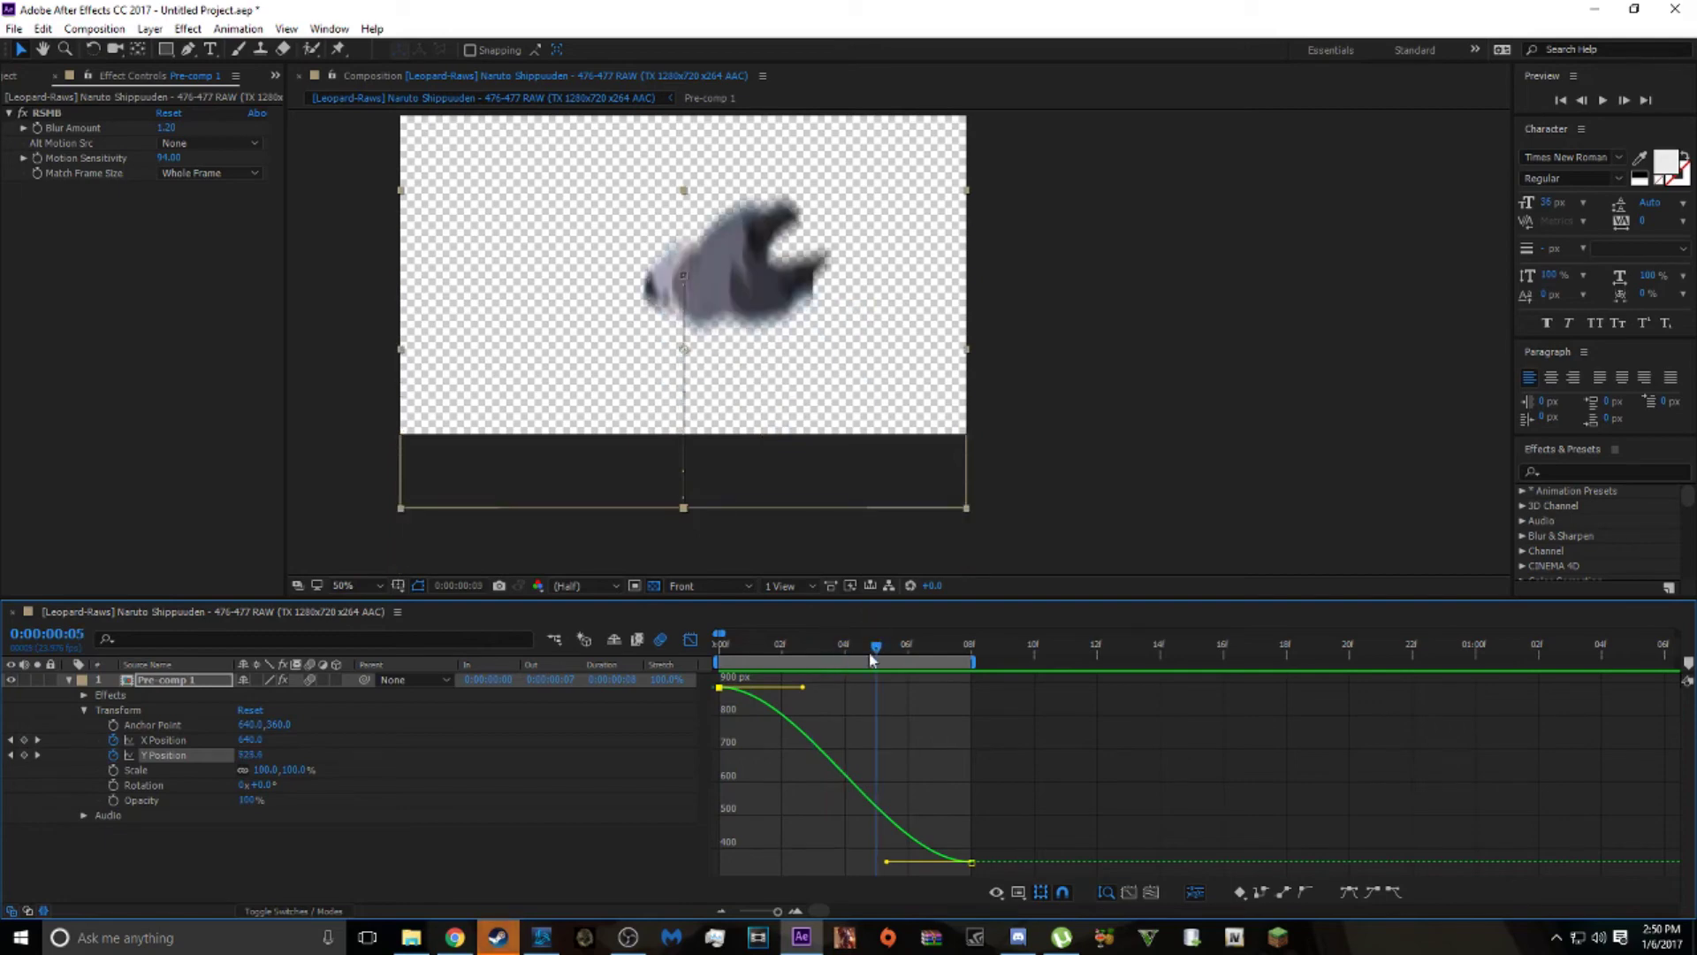
drag(804, 688, 1083, 681)
click(894, 867)
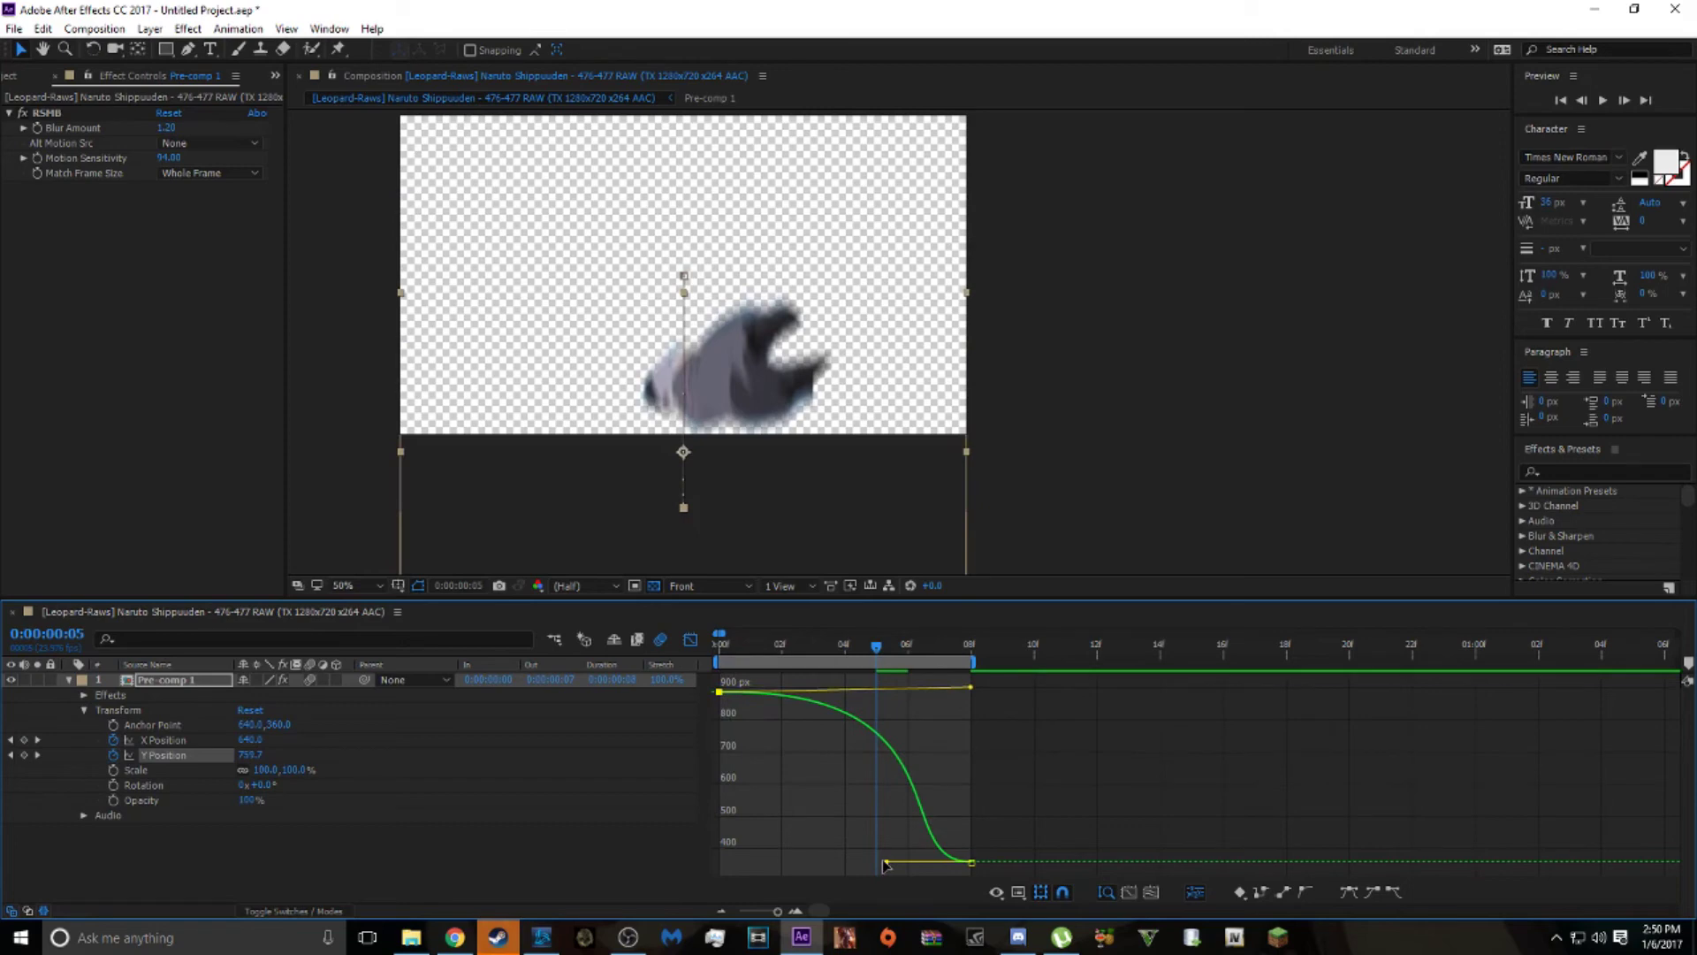
click(972, 859)
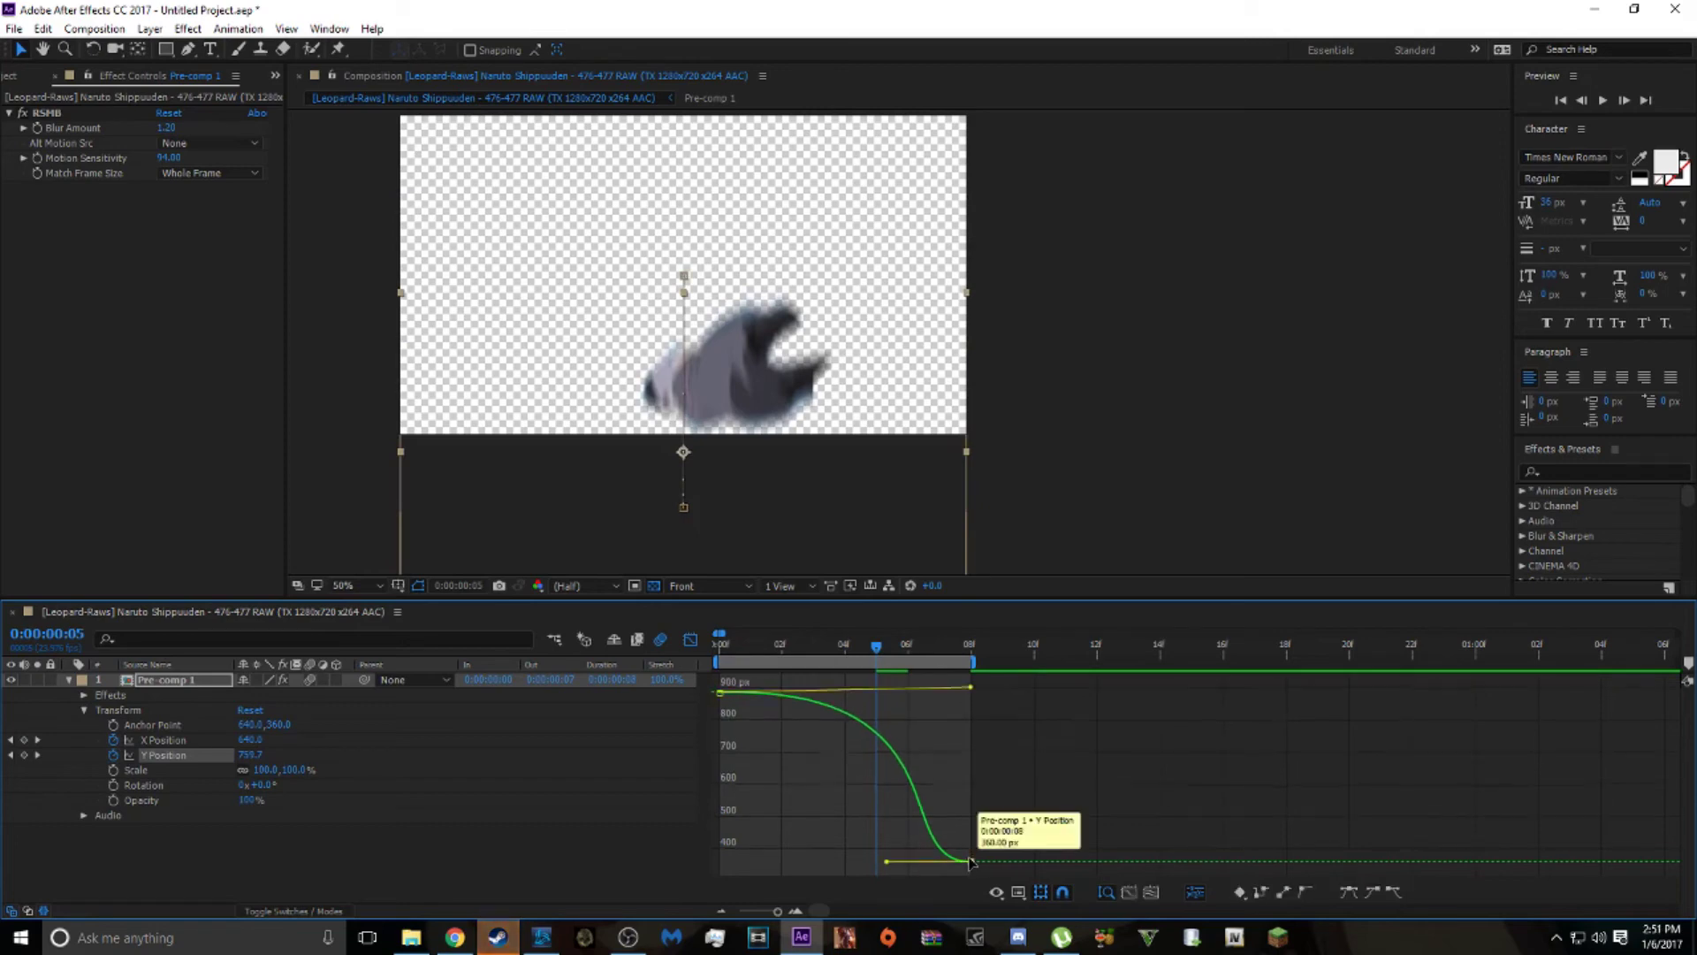
click(892, 862)
mouse_move(977, 864)
click(971, 860)
drag(887, 863, 963, 763)
Shorten the Y Position curve's frame 0 ease handle to about frame 4 and preview the motion from the start.
drag(886, 640, 781, 698)
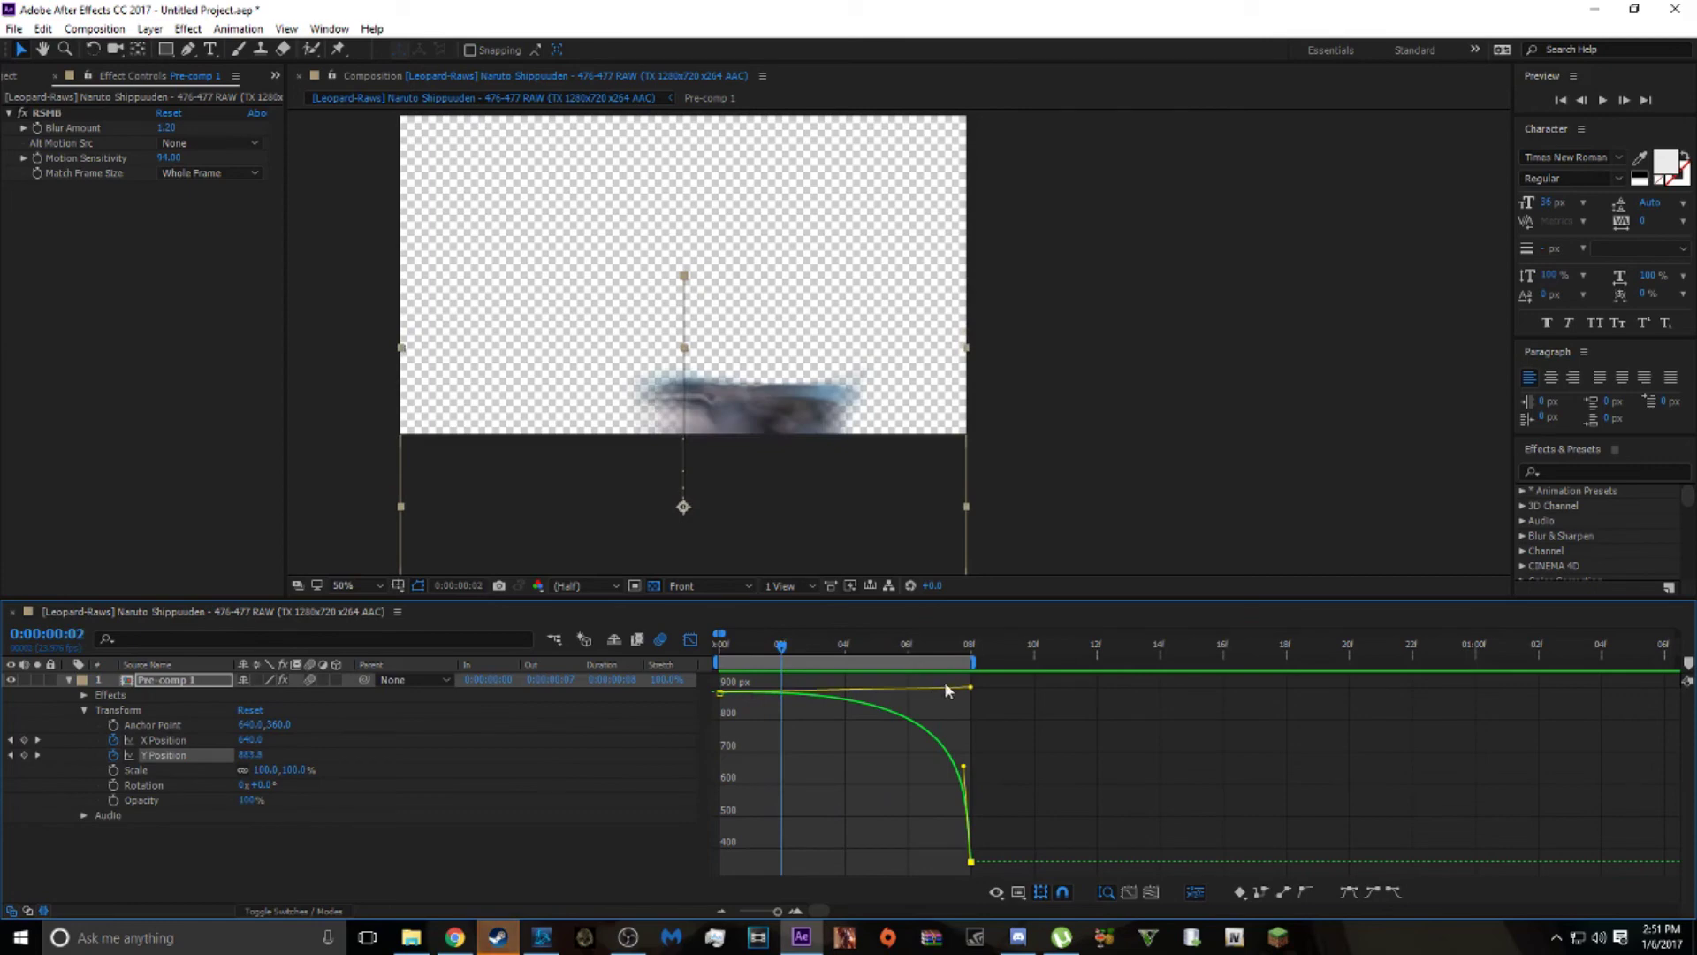
drag(973, 689, 899, 642)
key(space)
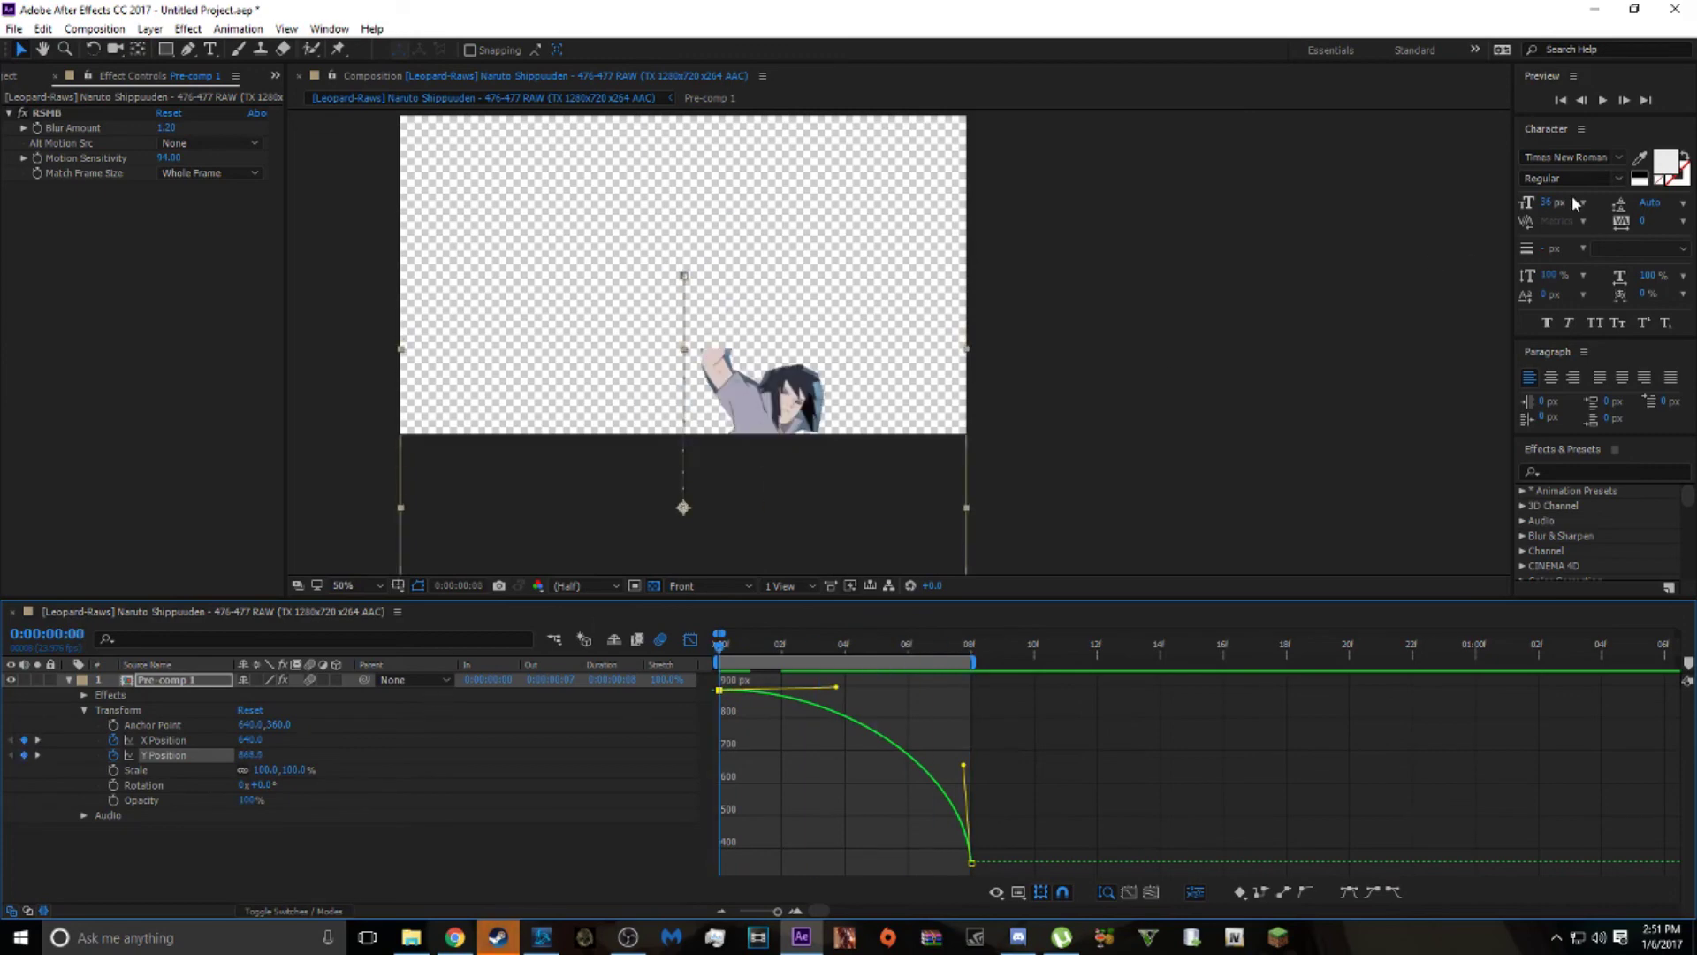
click(1603, 100)
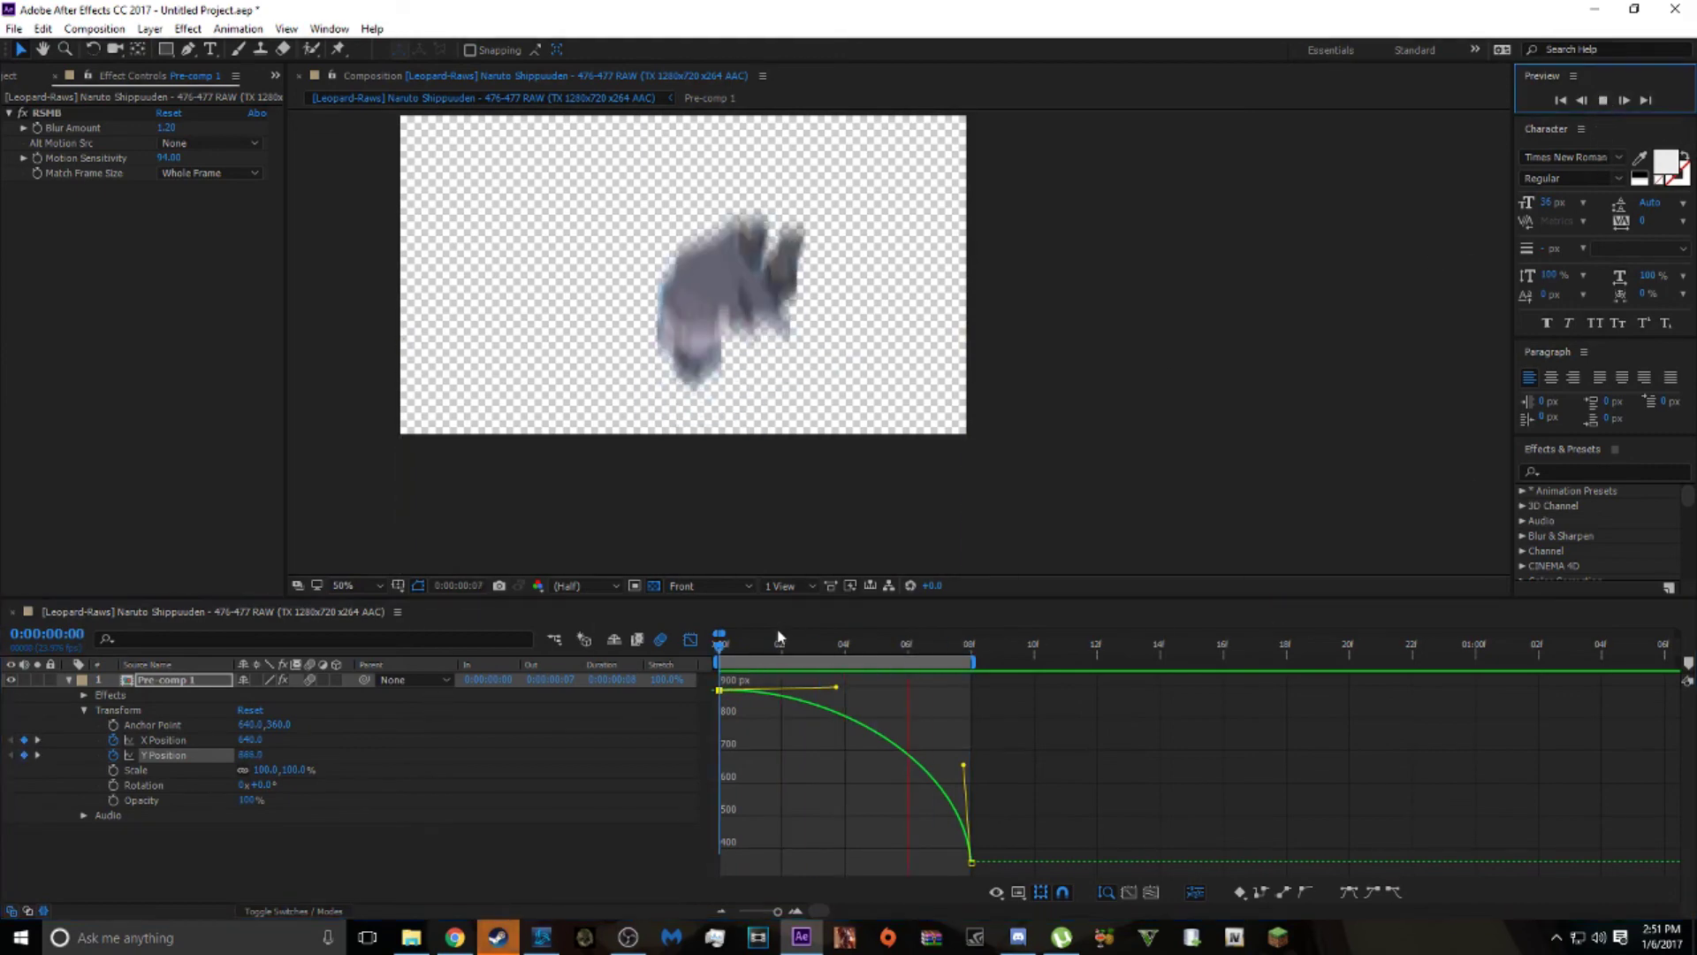
click(772, 655)
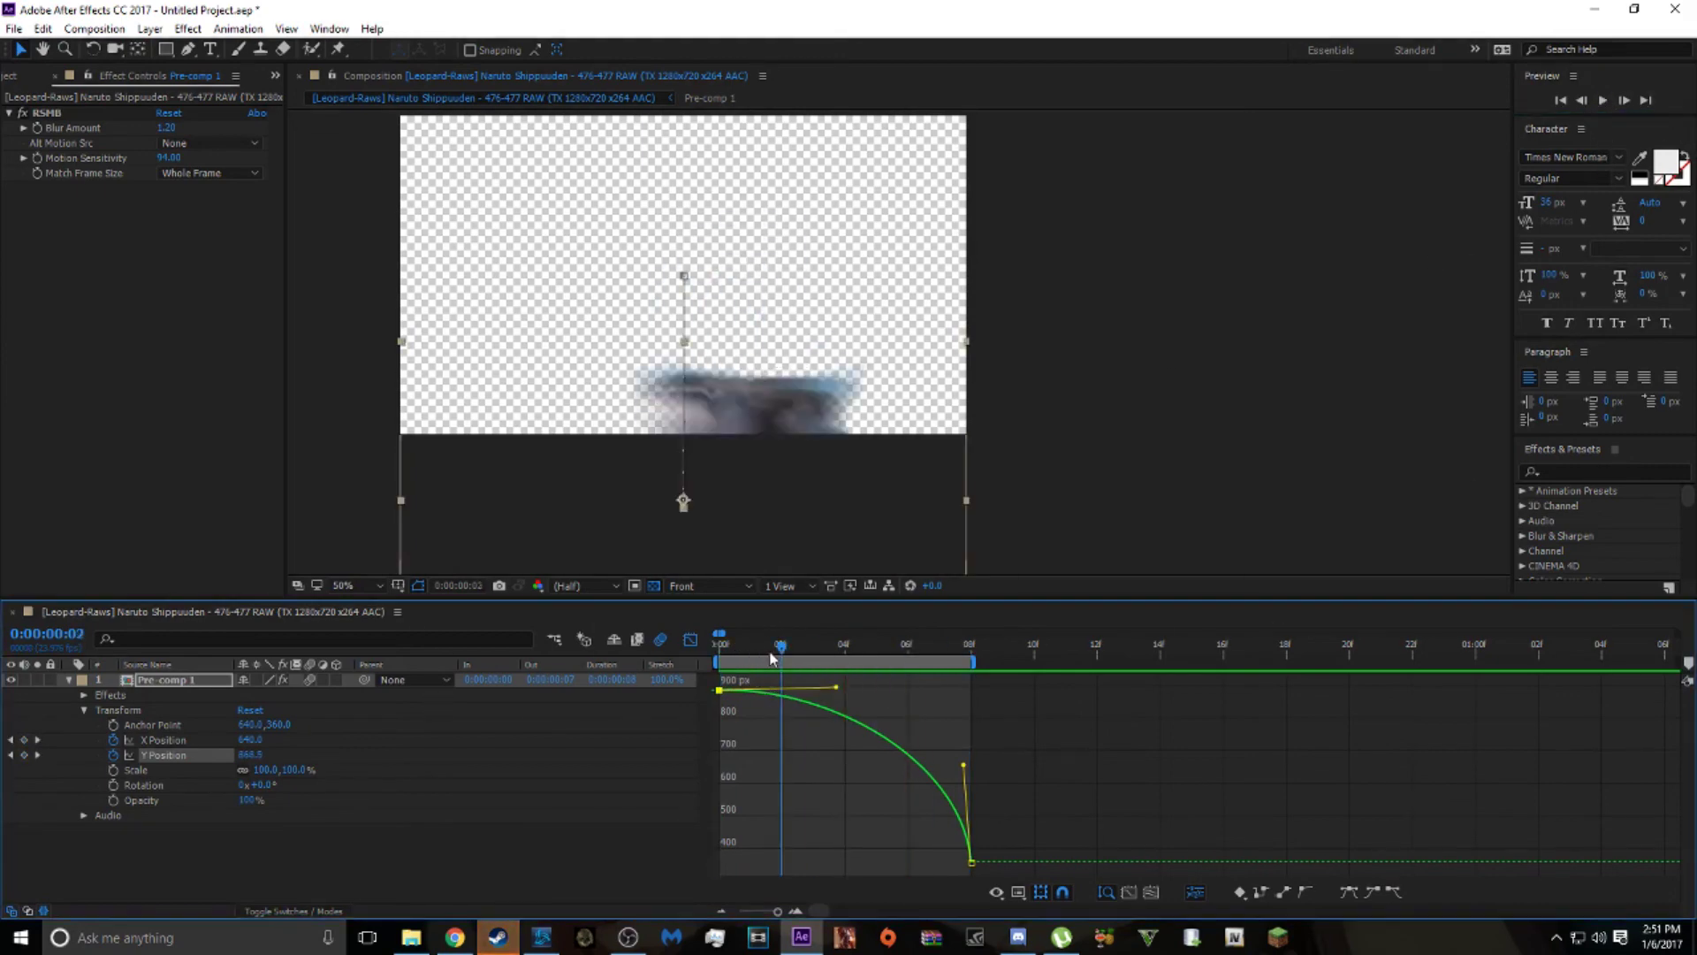
key(Home)
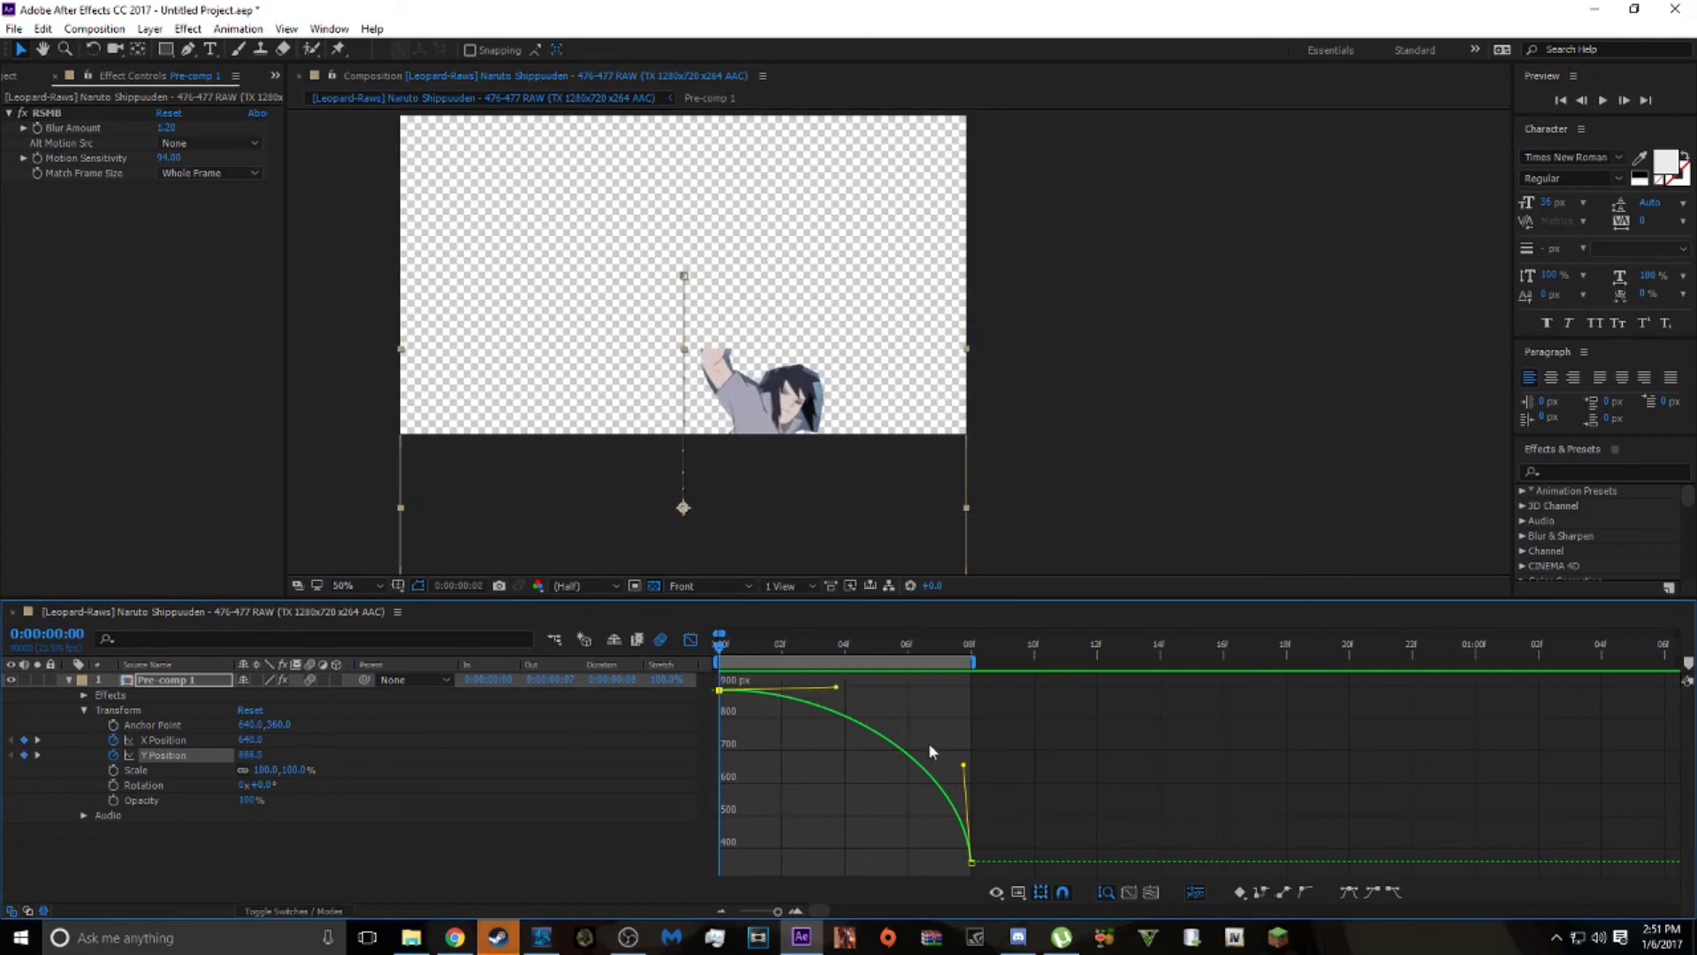
Reshape the Y Position curve to start fast and settle slowly, stretching the frame 8 handle back to frame 0 and steepening the frame 0 handle downward.
drag(962, 765, 636, 888)
key(F9)
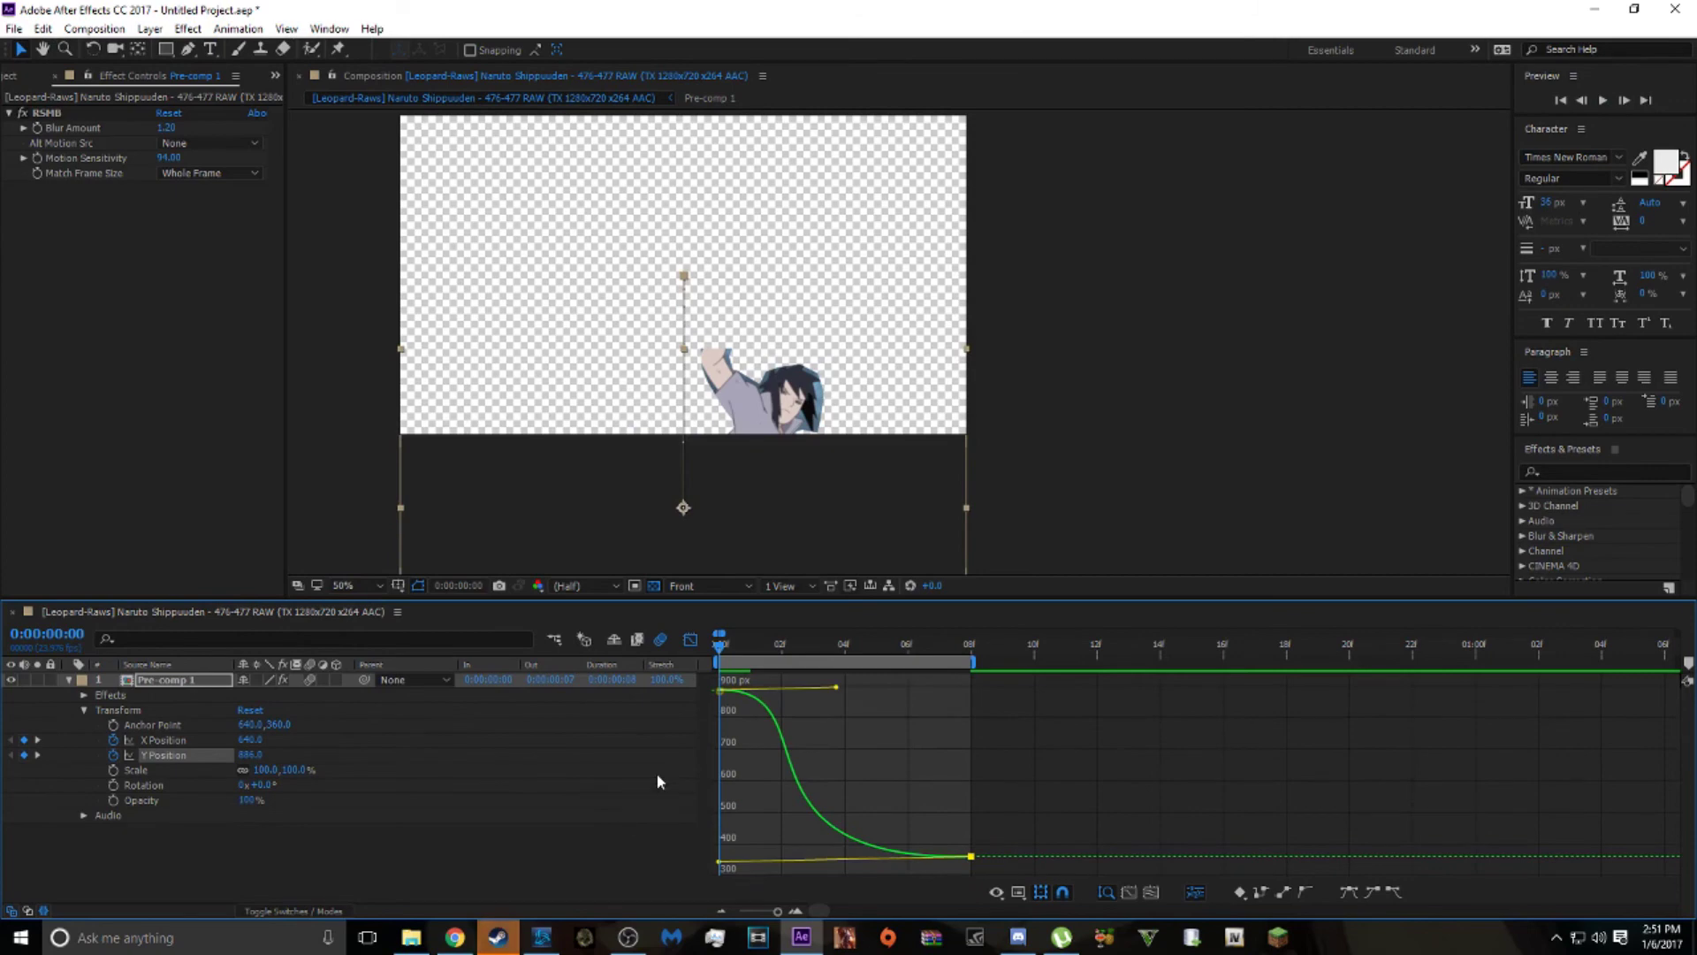
drag(834, 685, 727, 772)
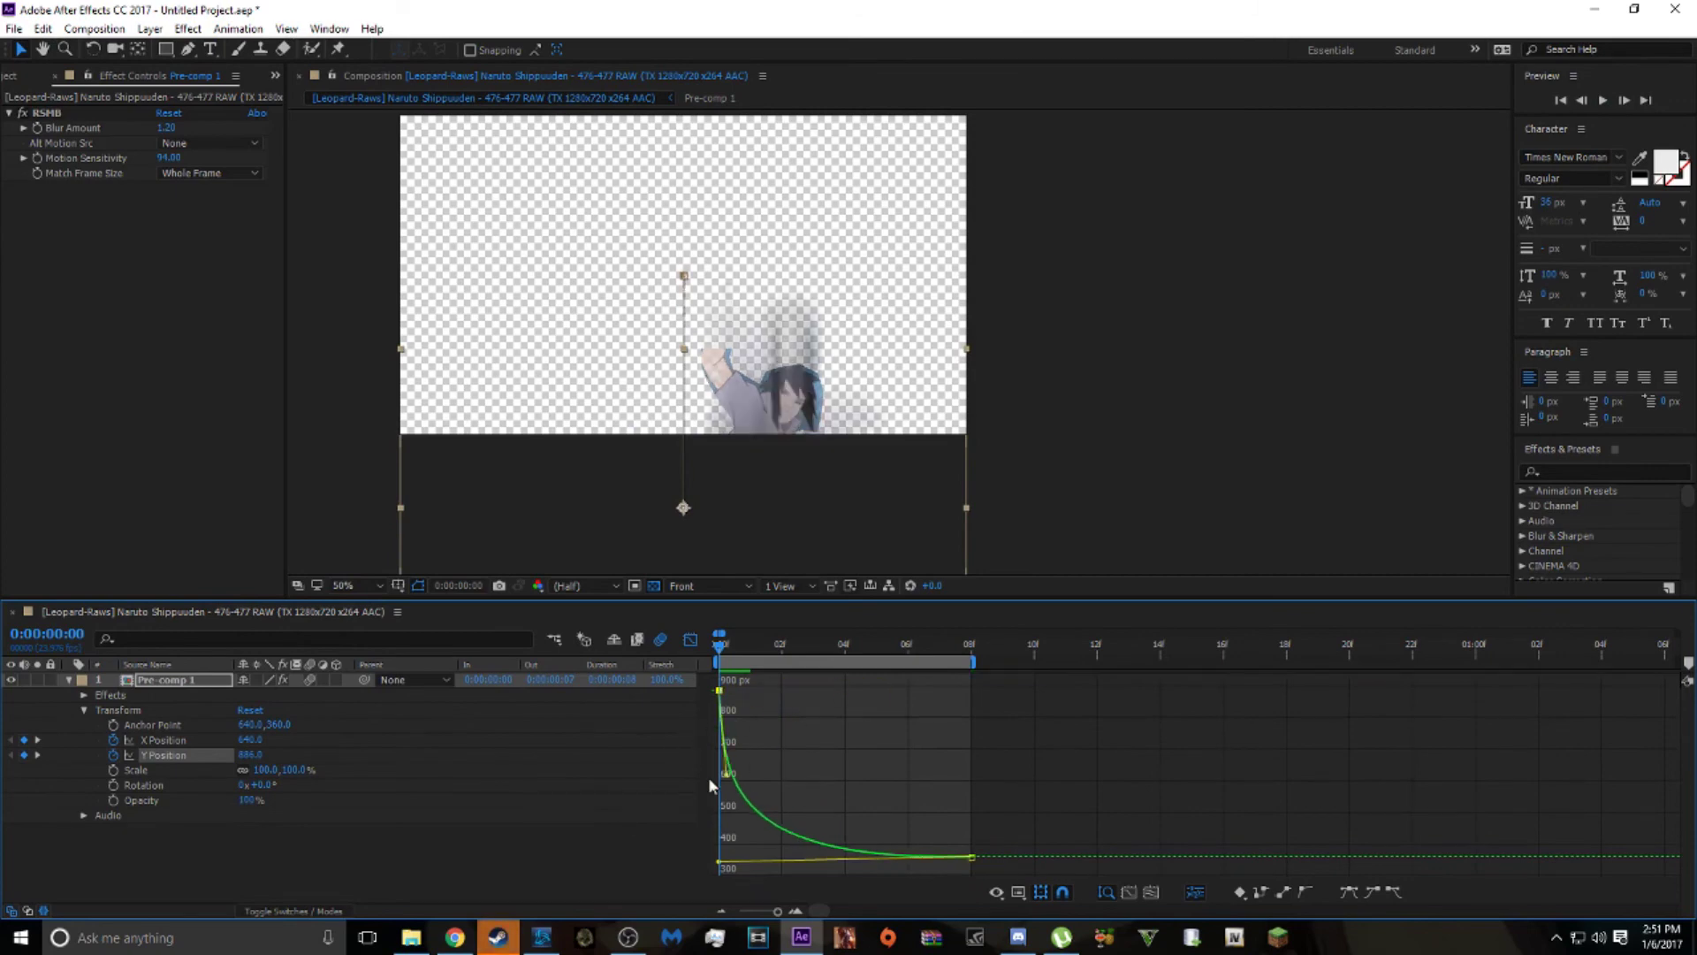
drag(724, 648, 297, 702)
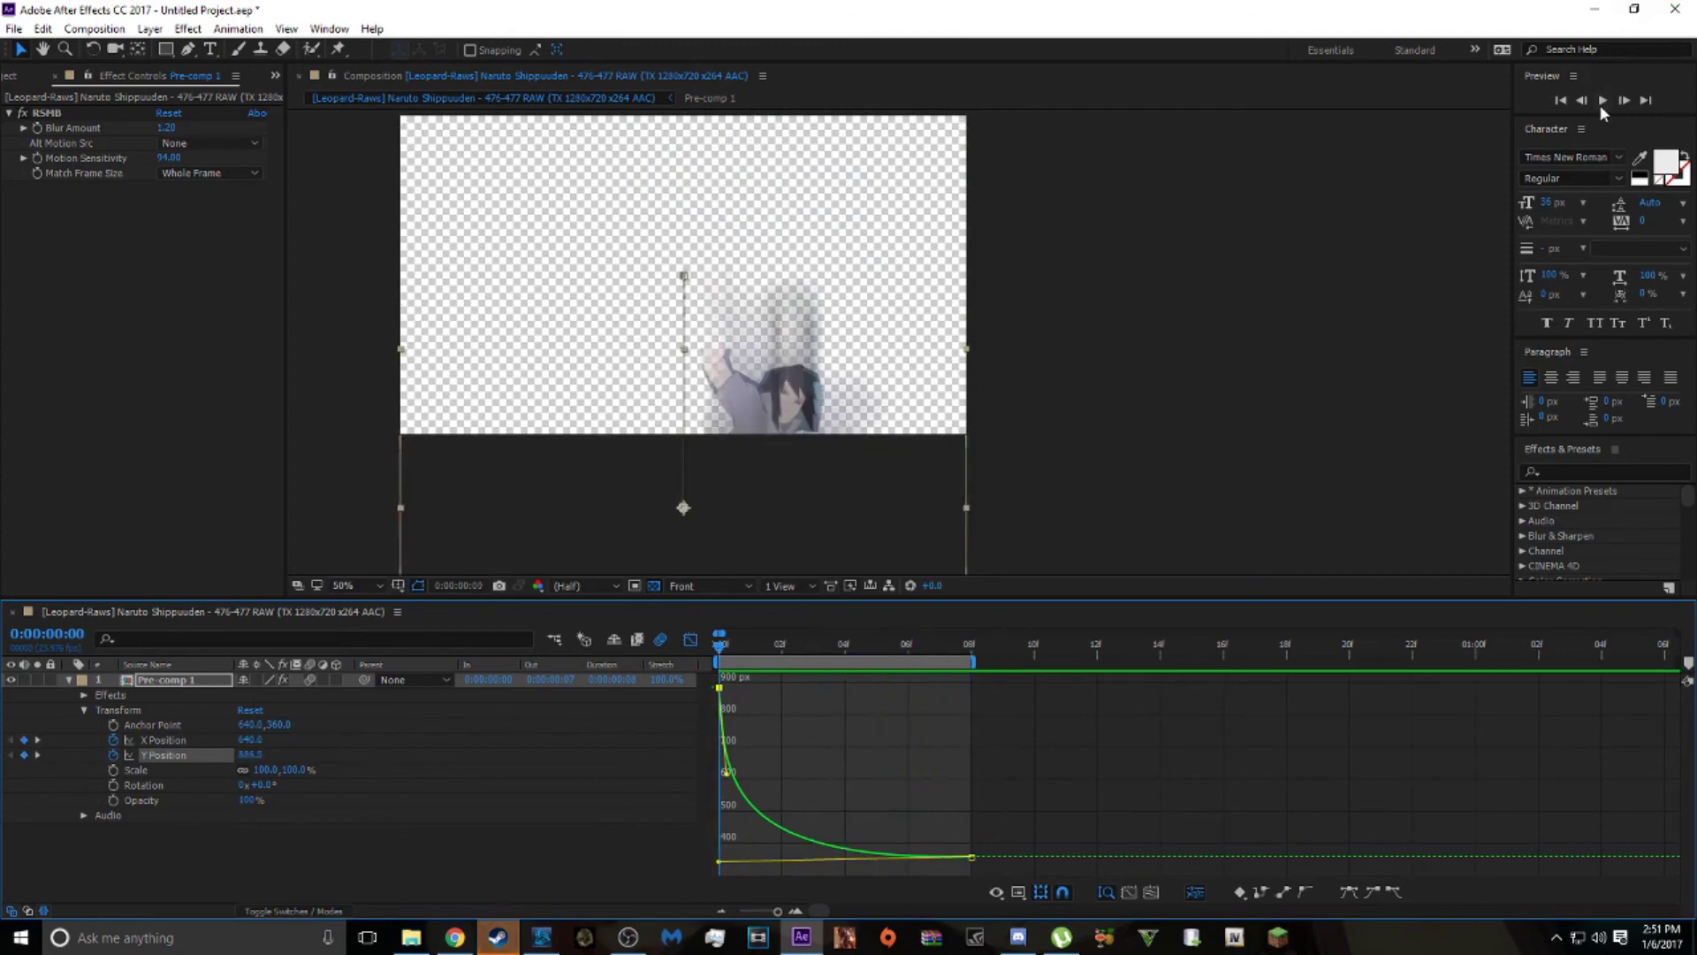
Play back and scrub Pre-comp 1's rising motion from frame 0 to 9, and return from the Graph Editor to the keyframe view.
click(1602, 101)
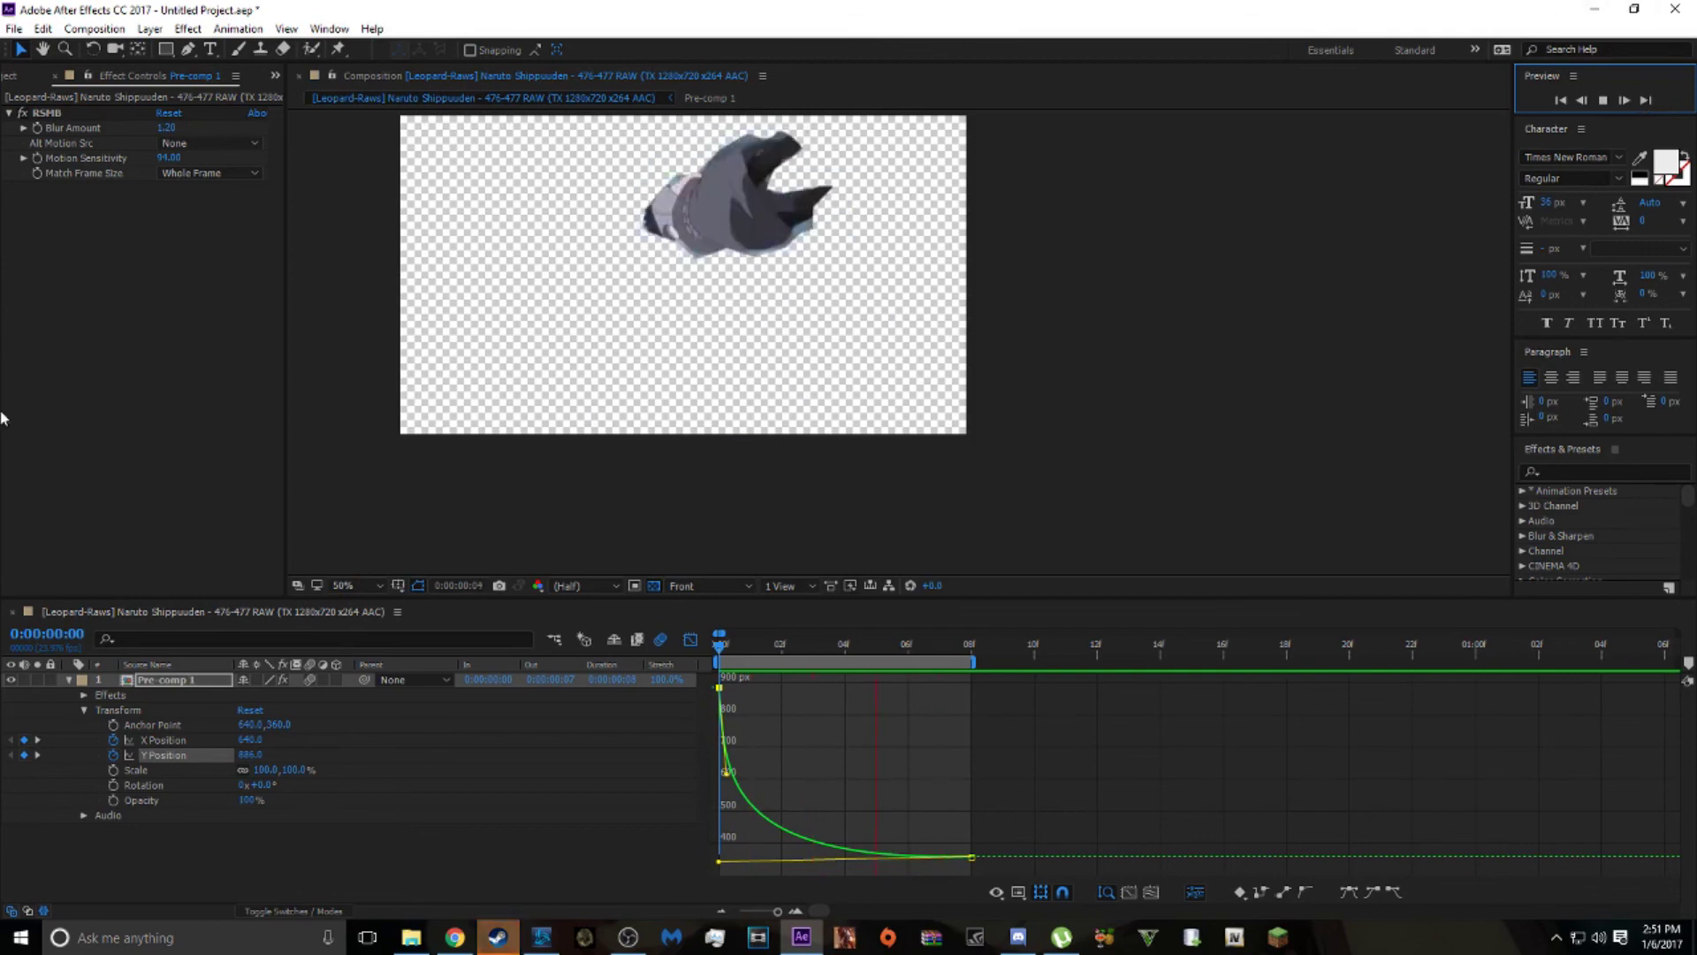
click(742, 646)
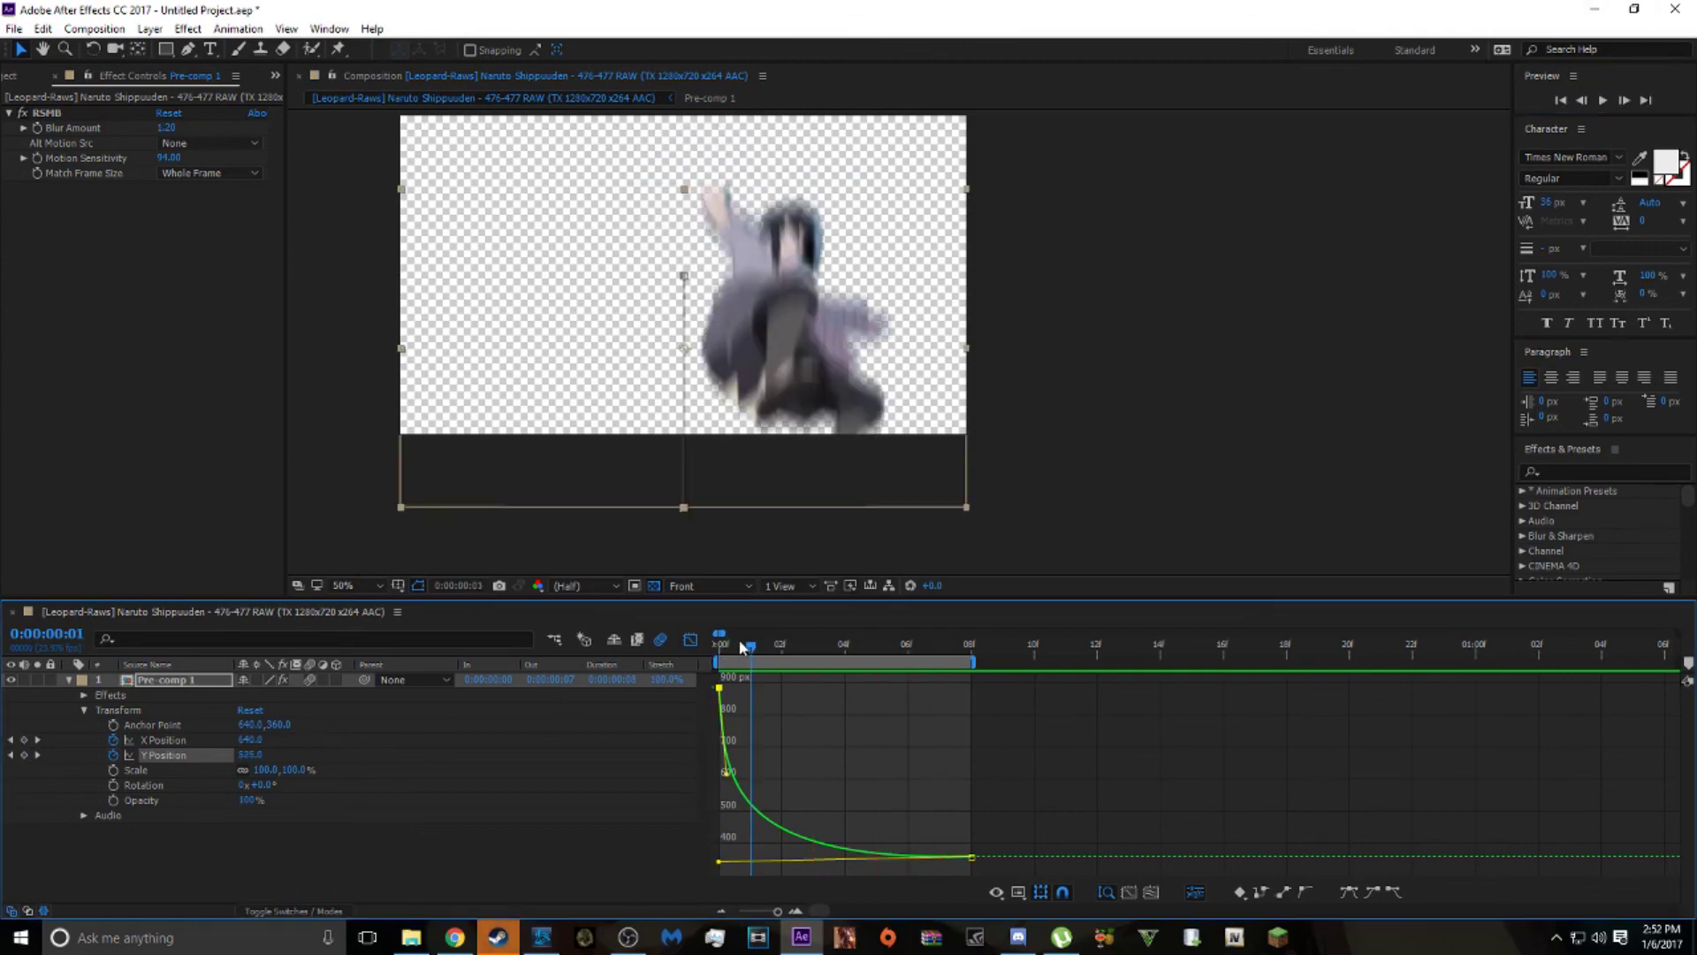
drag(743, 646, 718, 650)
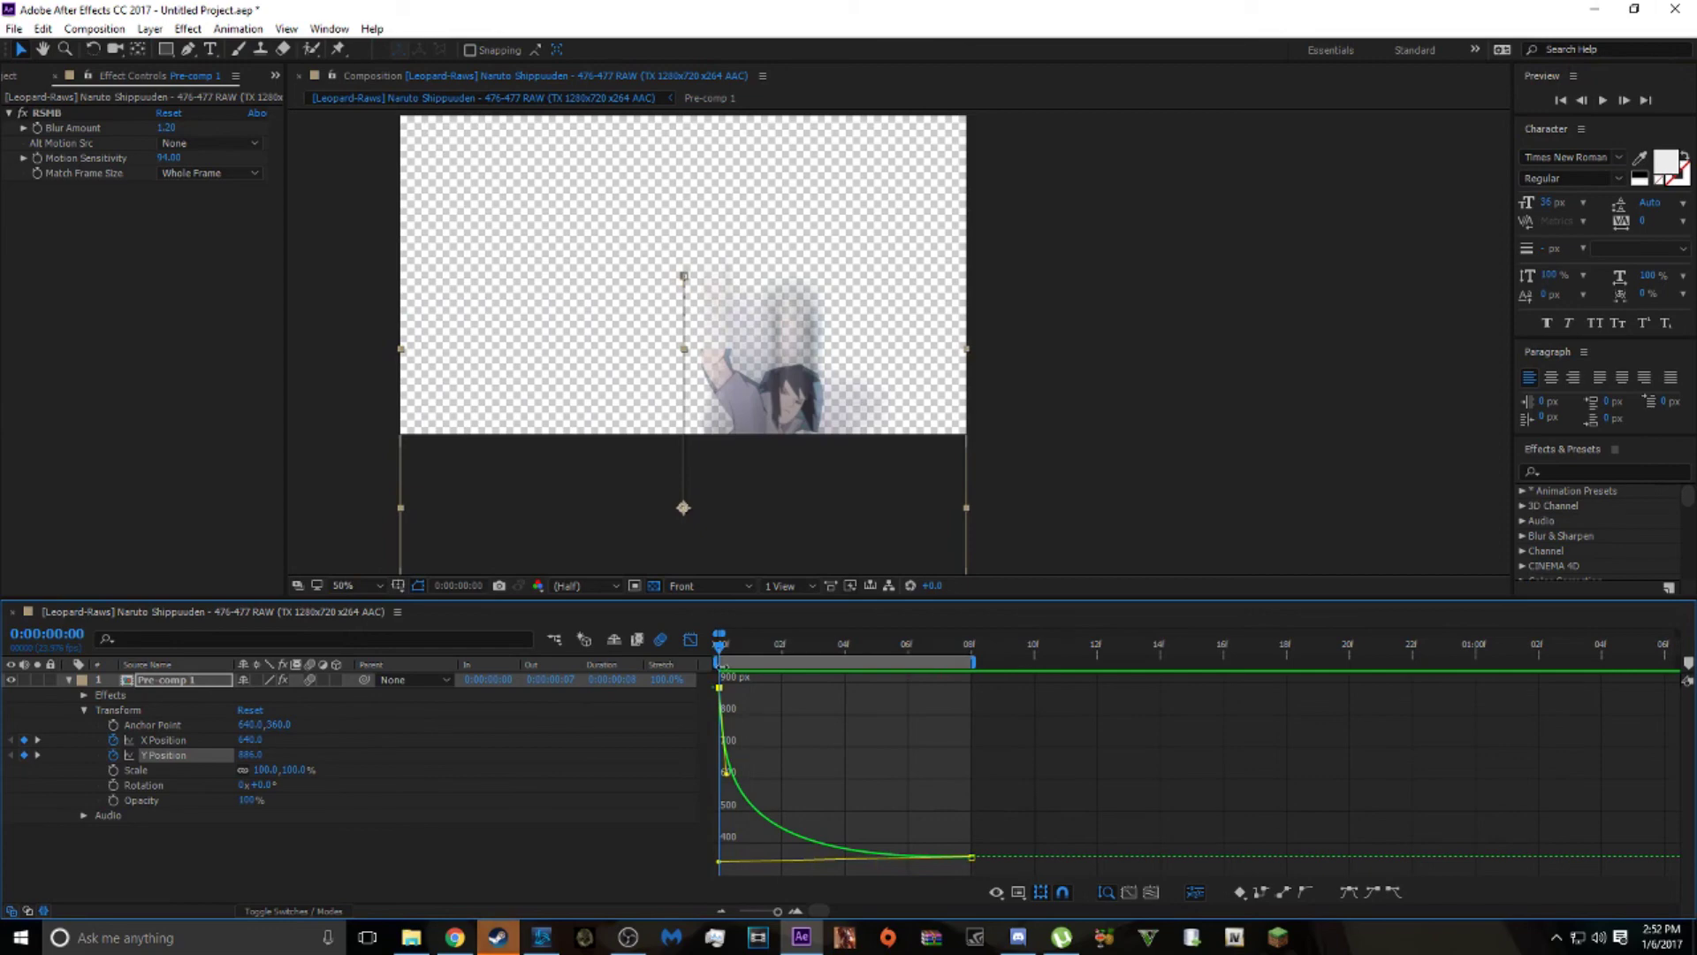
drag(722, 653, 766, 675)
key(space)
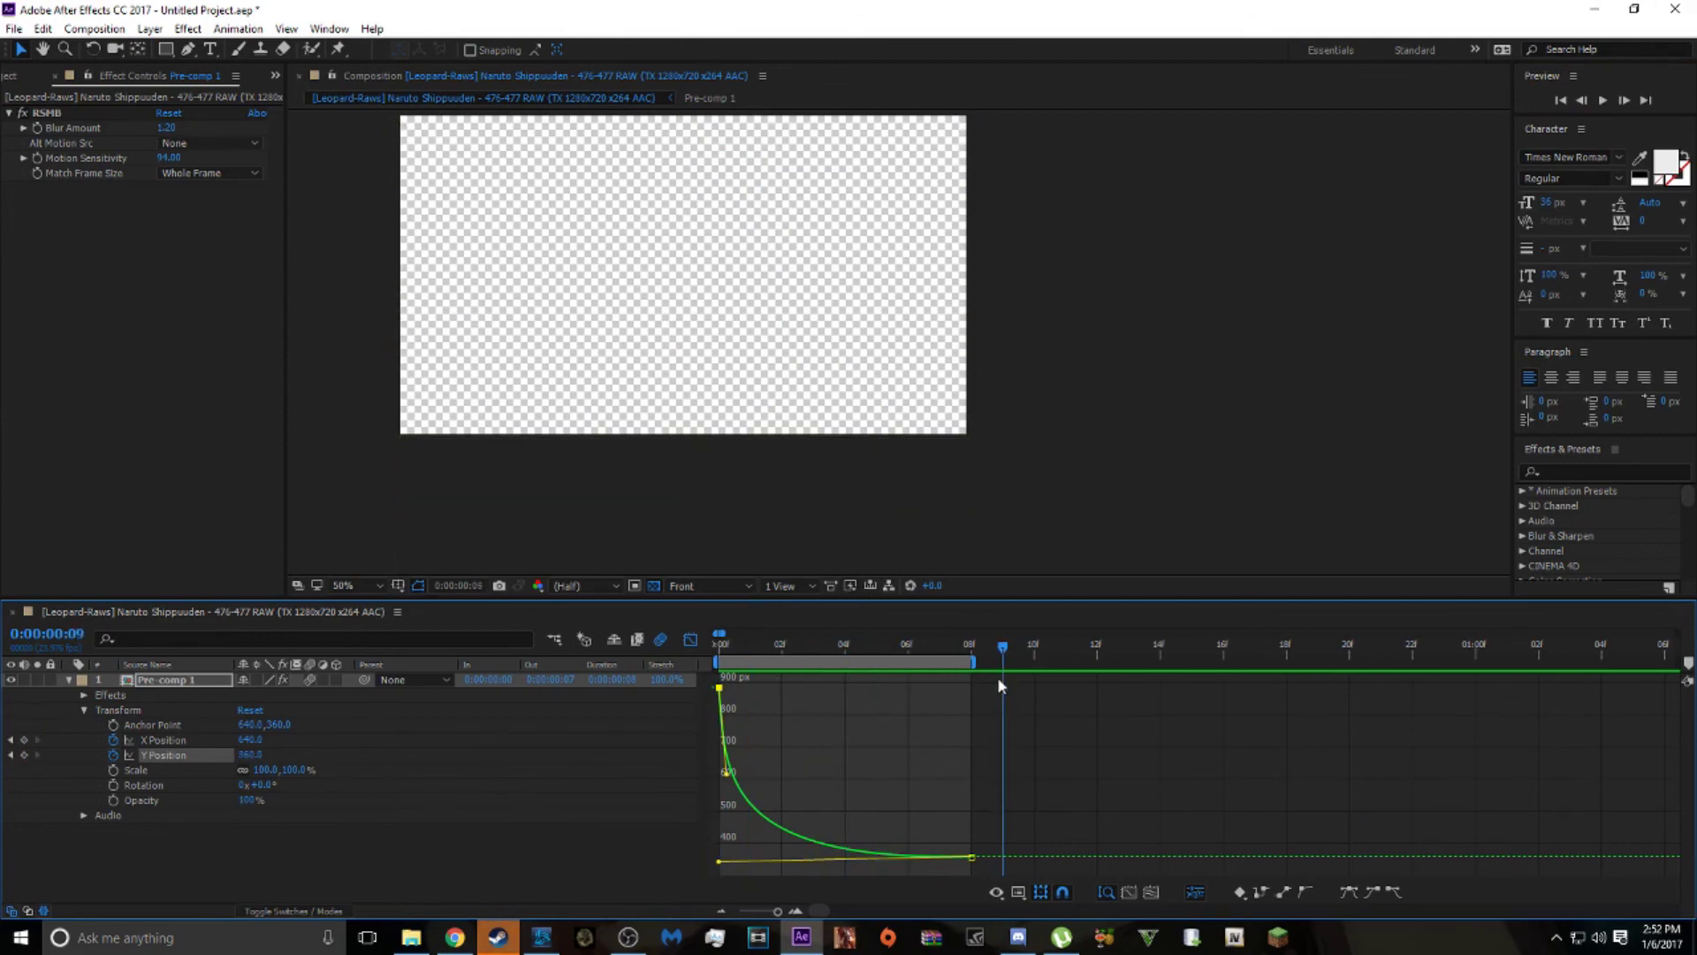
click(691, 640)
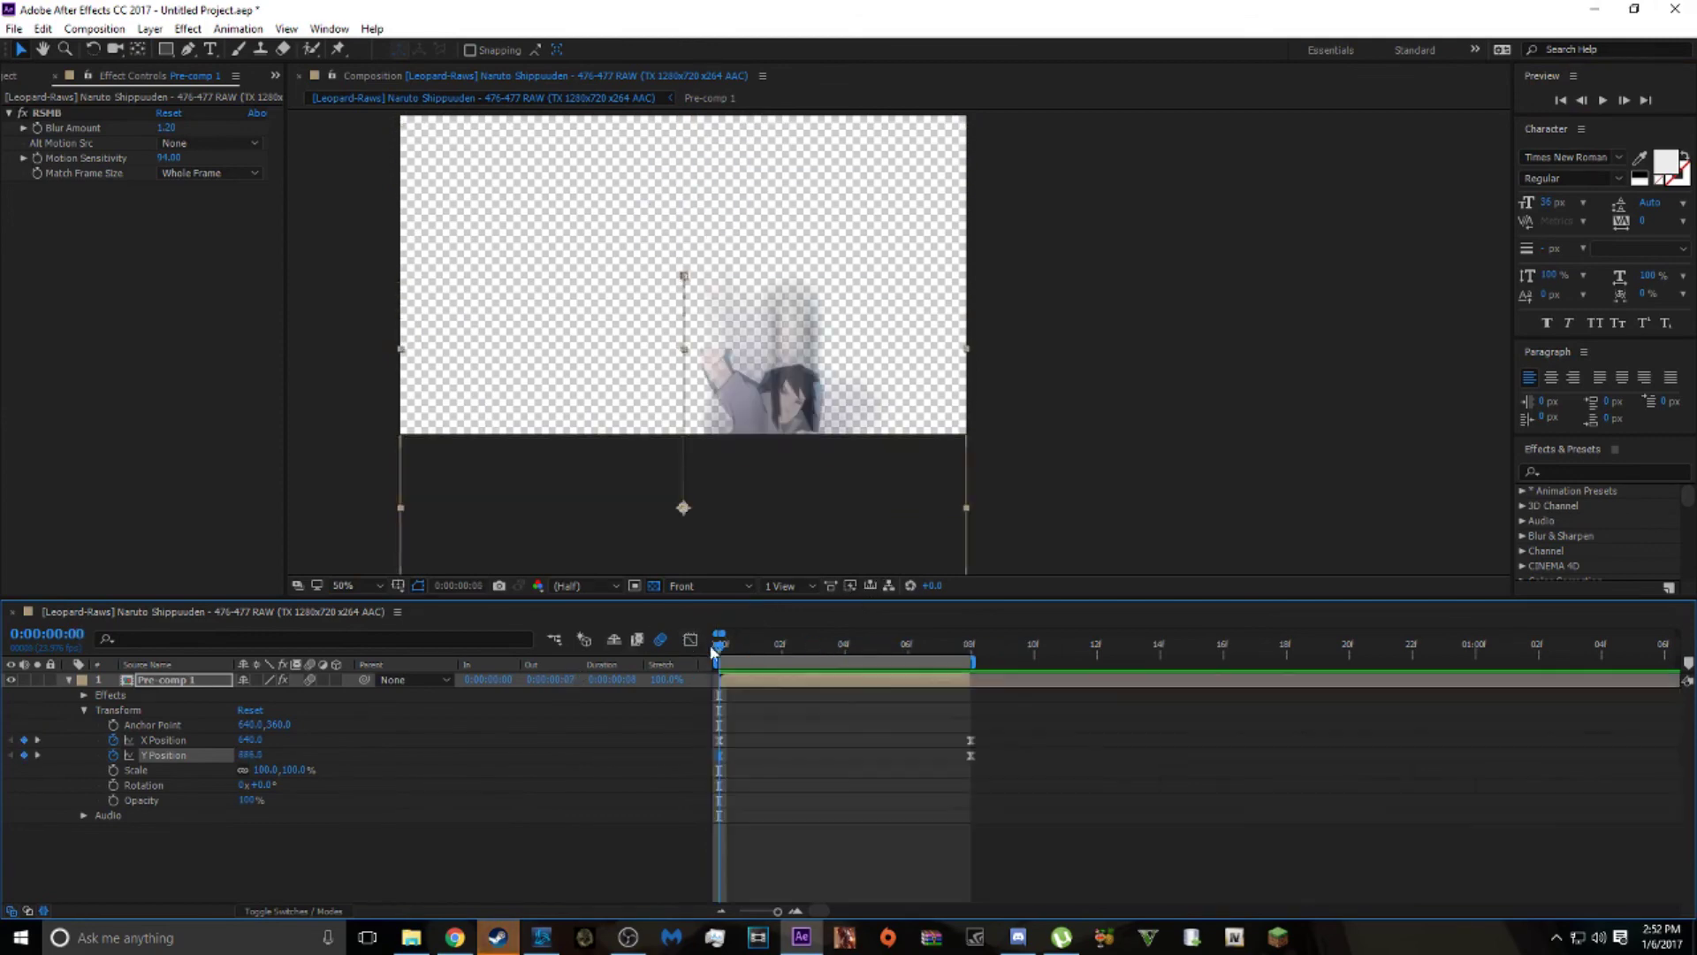